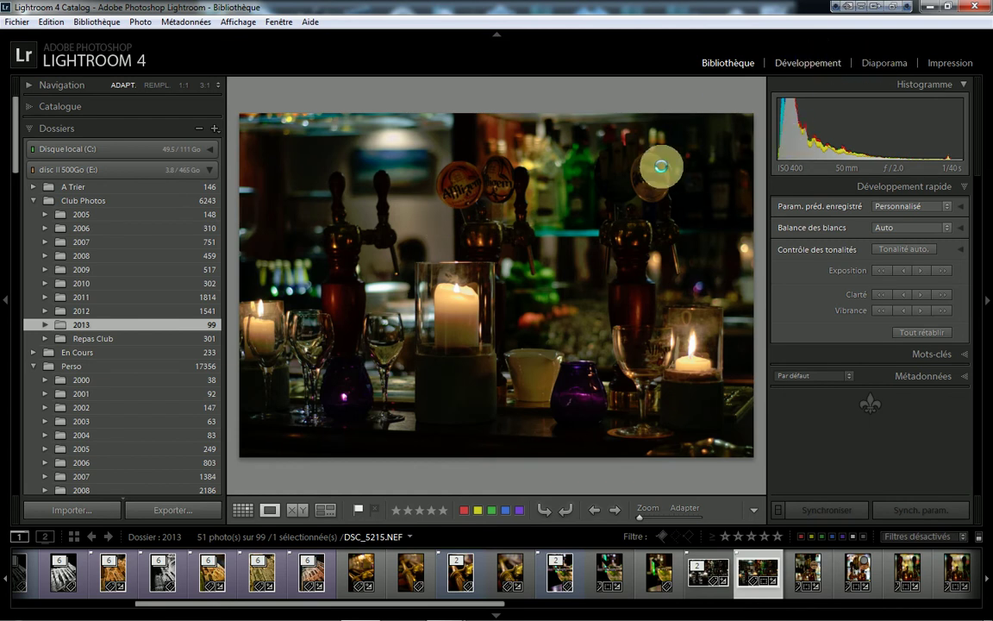
Open DSC_5215.NEF in the Develop module and switch its treatment to Noir/blanc
{"action": "left_click", "coordinate": [792, 63]}
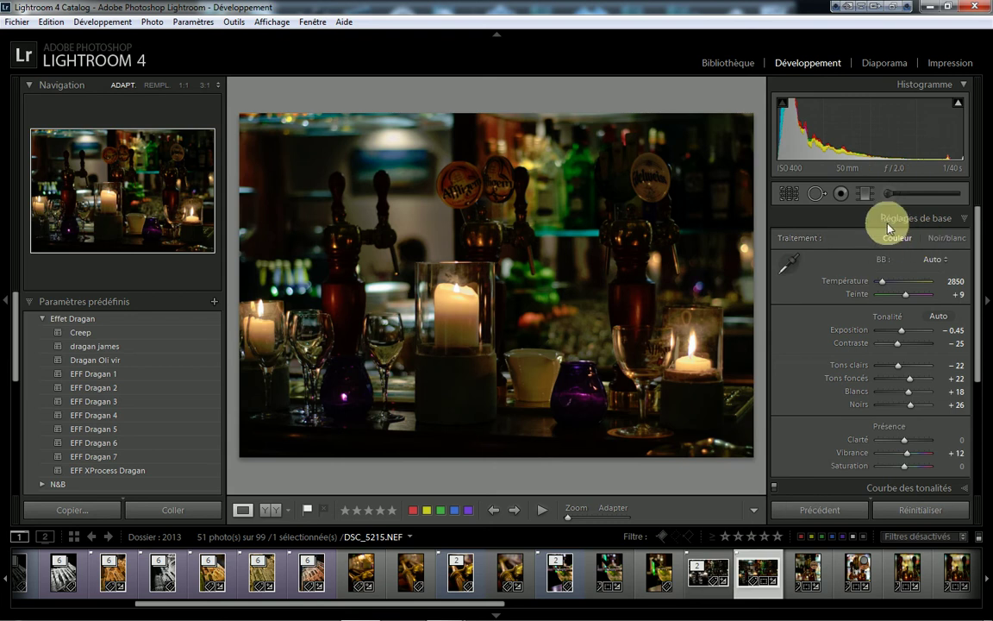
{"action": "left_click", "coordinate": [966, 217]}
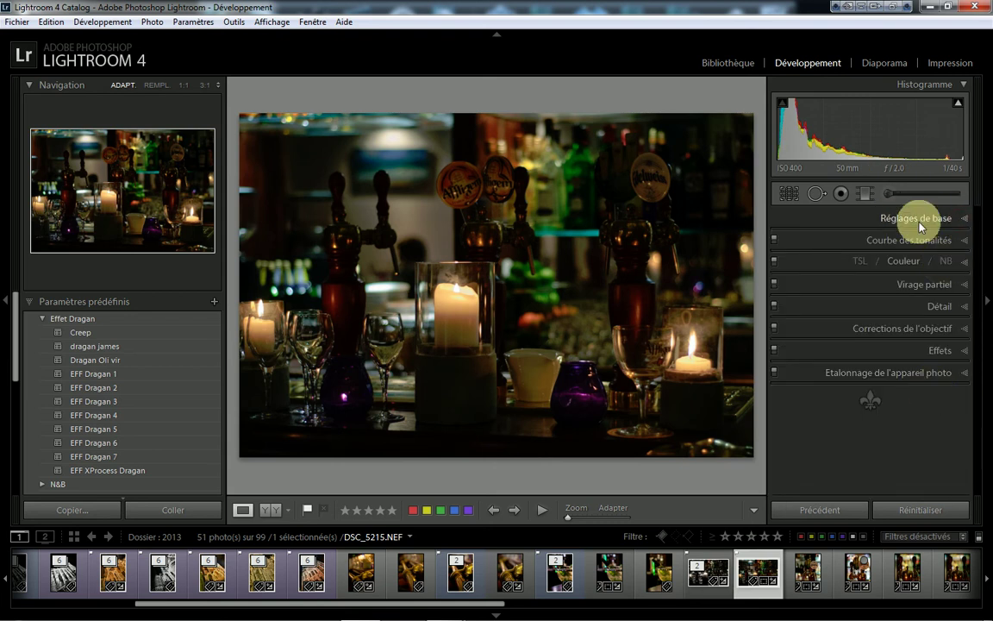
{"action": "left_click", "coordinate": [965, 220]}
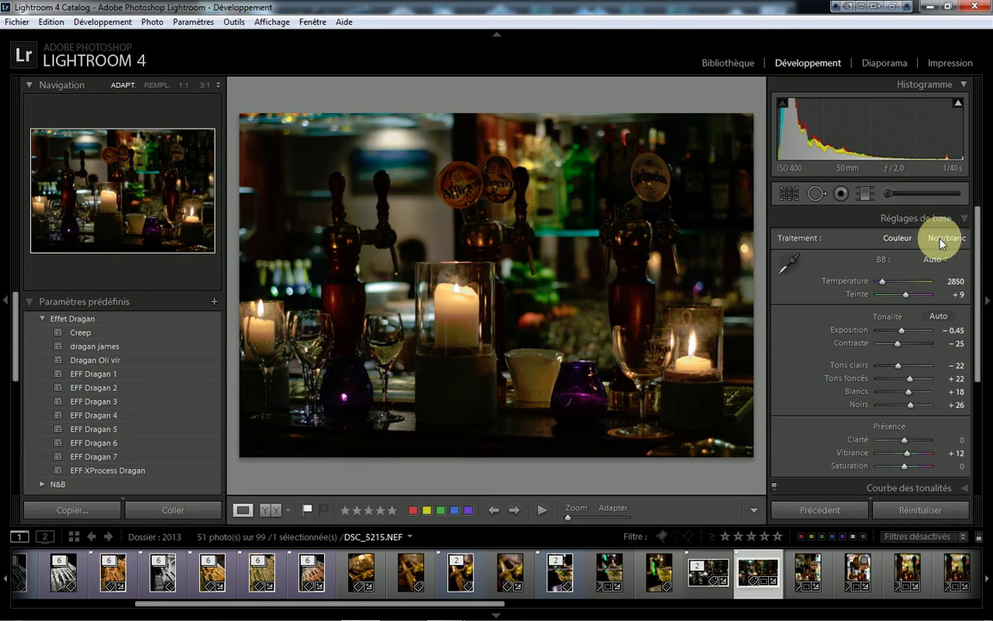
{"action": "left_click", "coordinate": [942, 241]}
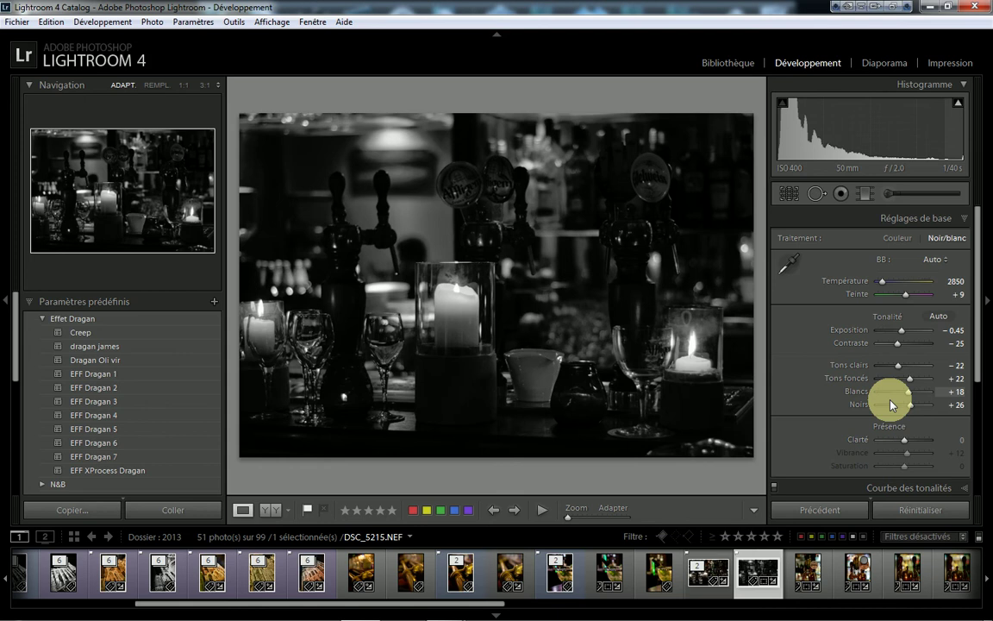
Show the black-and-white mix settings and create a virtual copy of the photo
{"action": "left_click_drag", "start_coordinate": [975, 343], "coordinate": [977, 421]}
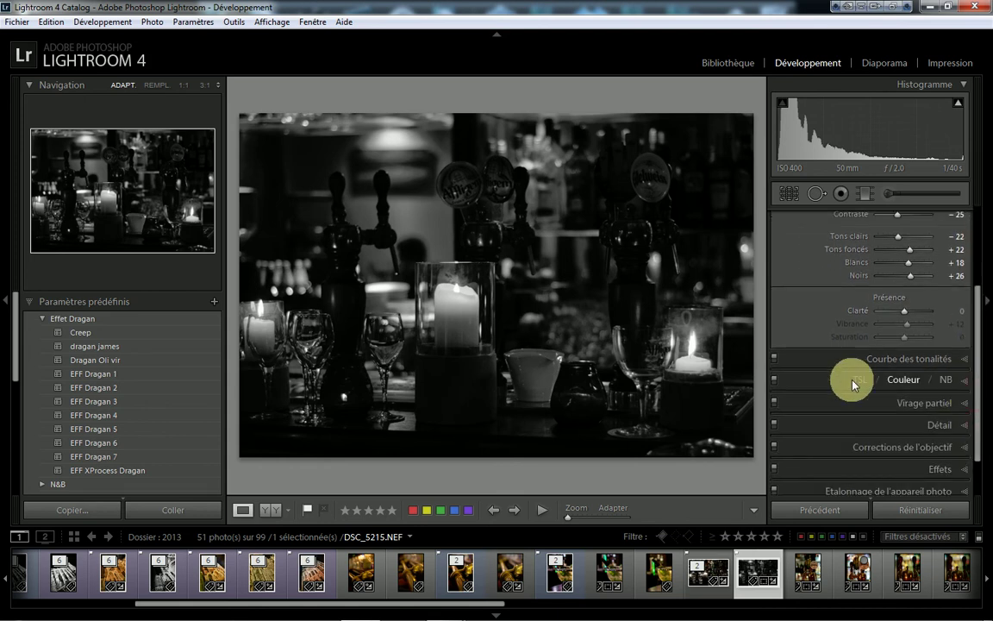
{"action": "left_click", "coordinate": [946, 383]}
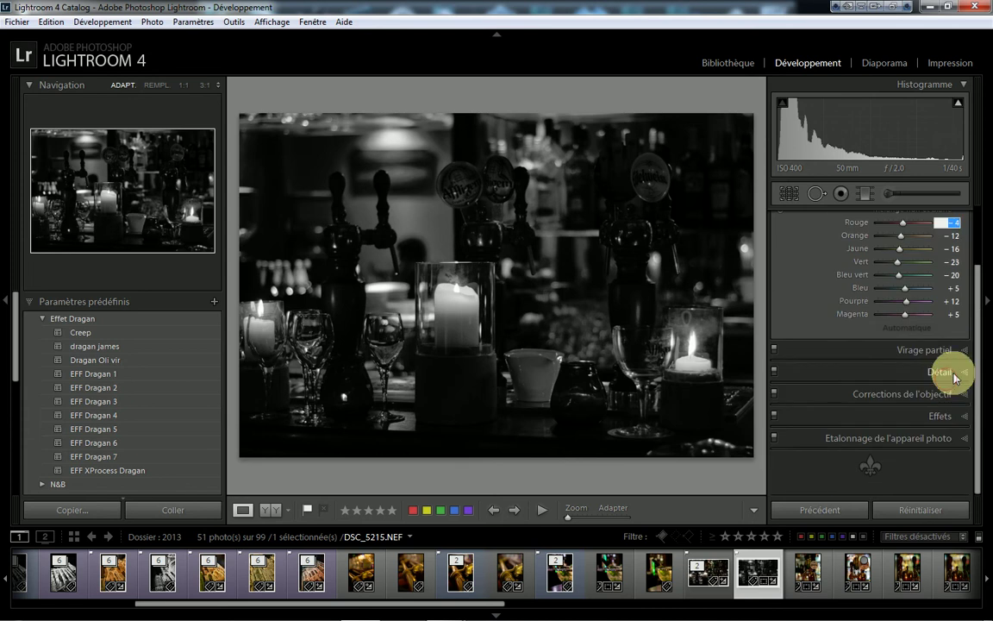
{"action": "left_click_drag", "start_coordinate": [974, 365], "coordinate": [982, 305]}
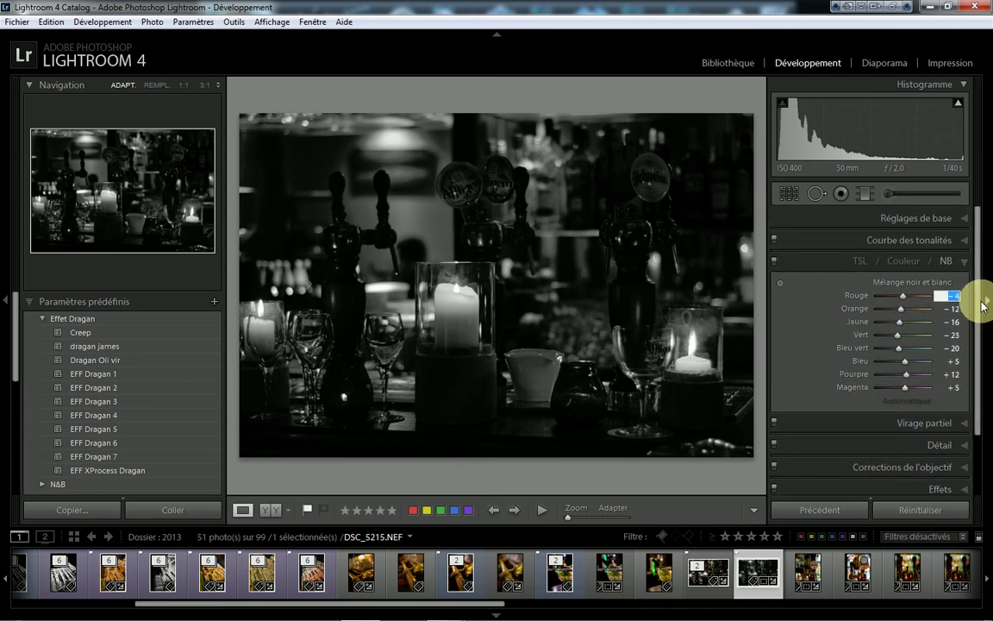
{"action": "right_click", "coordinate": [535, 264]}
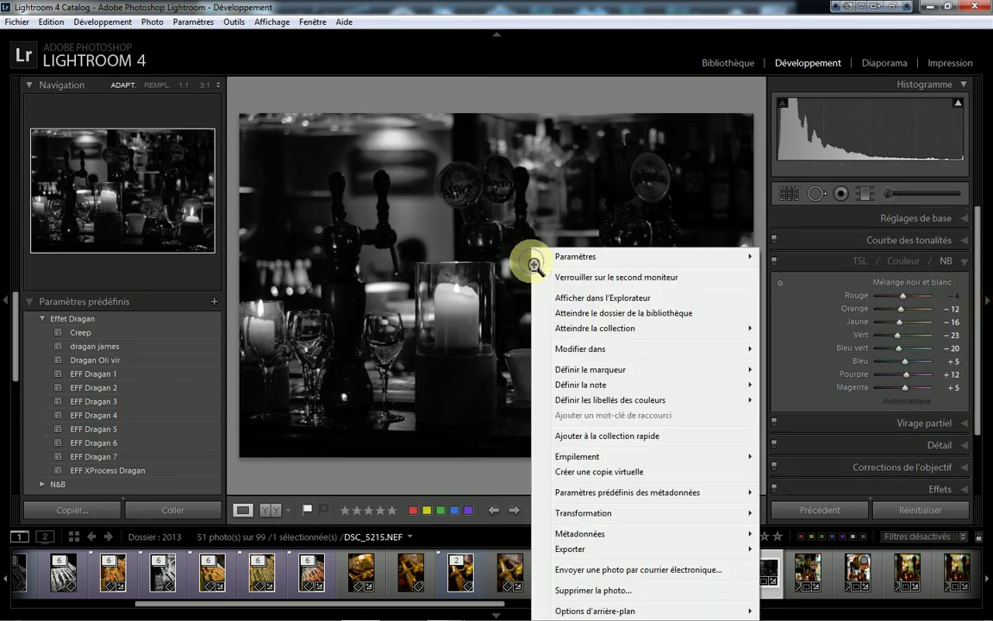
{"action": "left_click", "coordinate": [572, 472]}
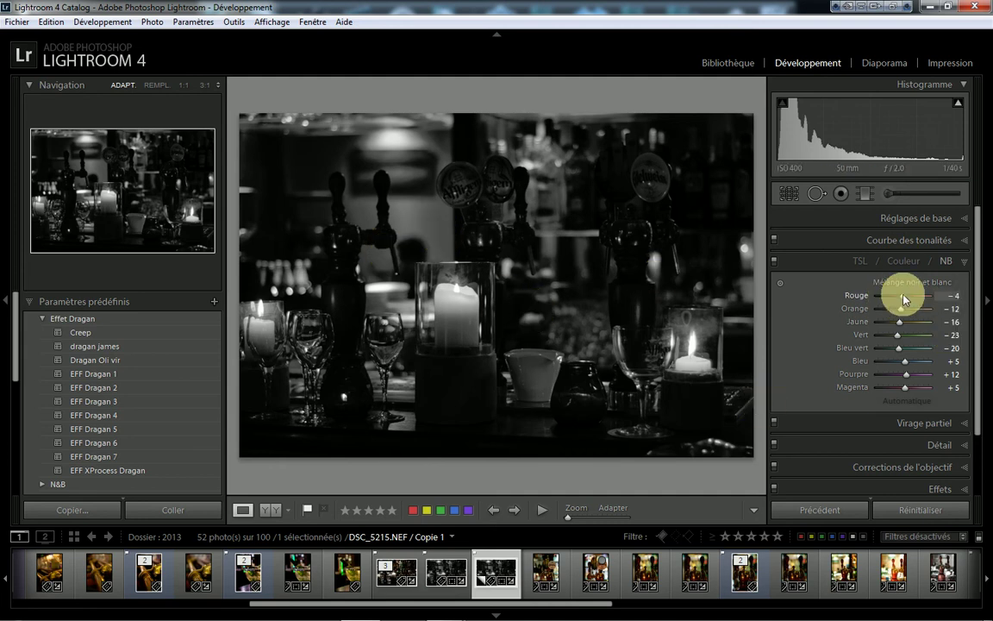
Set the copy's black-and-white mix to Rouge +100, Orange +62, Jaune +68, Vert +76, Bleu vert +19, Bleu +51, Pourpre +51 and Magenta +73
{"action": "left_click_drag", "start_coordinate": [903, 298], "coordinate": [920, 311]}
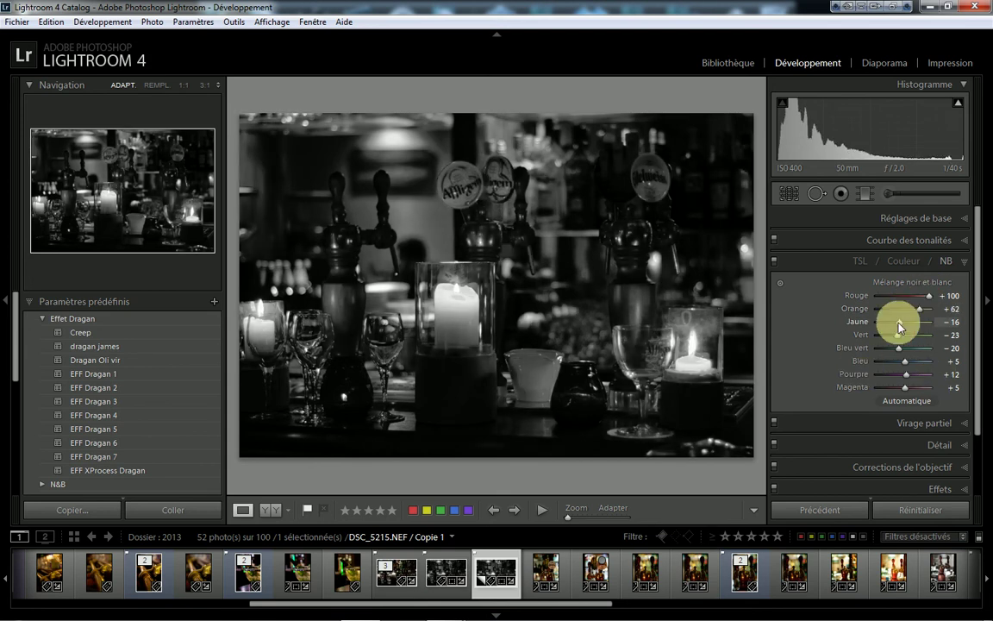
{"action": "left_click_drag", "start_coordinate": [899, 327], "coordinate": [921, 322]}
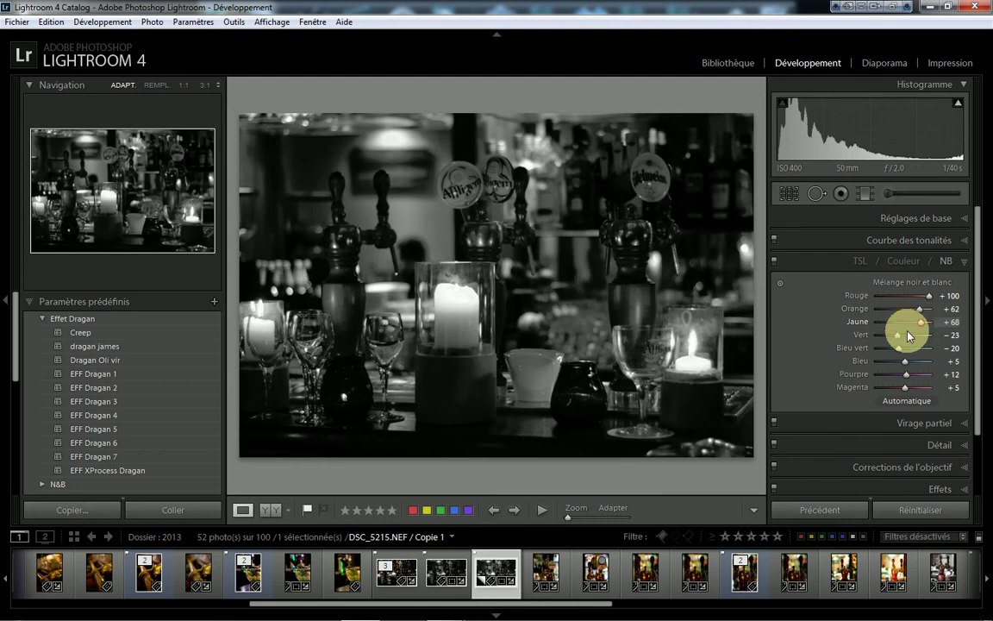
{"action": "left_click_drag", "start_coordinate": [897, 335], "coordinate": [918, 368]}
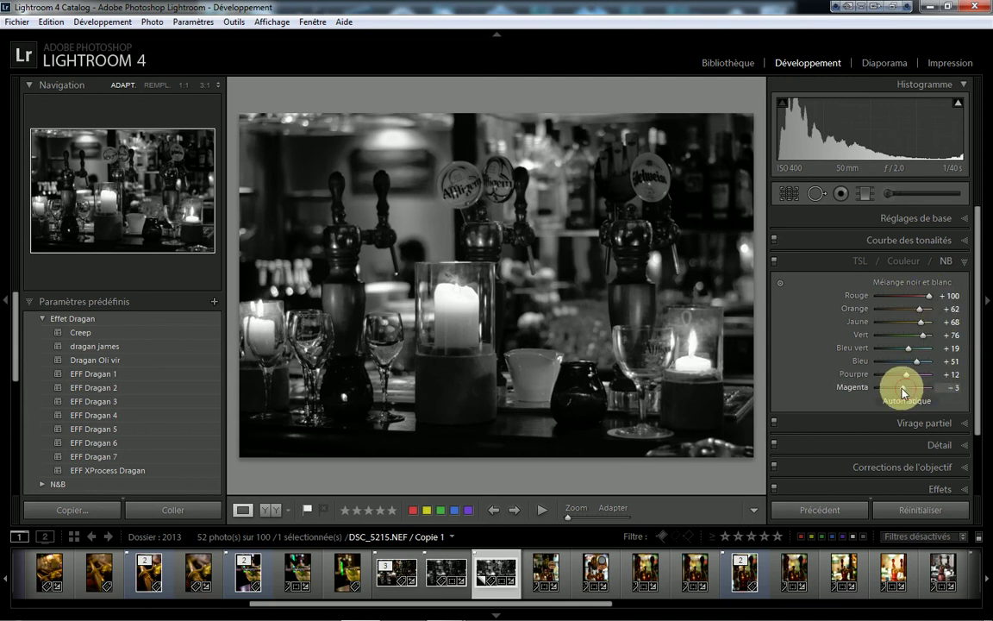
{"action": "mouse_move", "coordinate": [903, 389]}
{"action": "left_mouse_down"}
{"action": "mouse_move", "coordinate": [882, 390]}
{"action": "mouse_move", "coordinate": [936, 392]}
{"action": "mouse_move", "coordinate": [909, 394]}
{"action": "mouse_move", "coordinate": [919, 392]}
{"action": "mouse_move", "coordinate": [891, 380]}
{"action": "mouse_move", "coordinate": [921, 381]}
{"action": "left_mouse_up"}
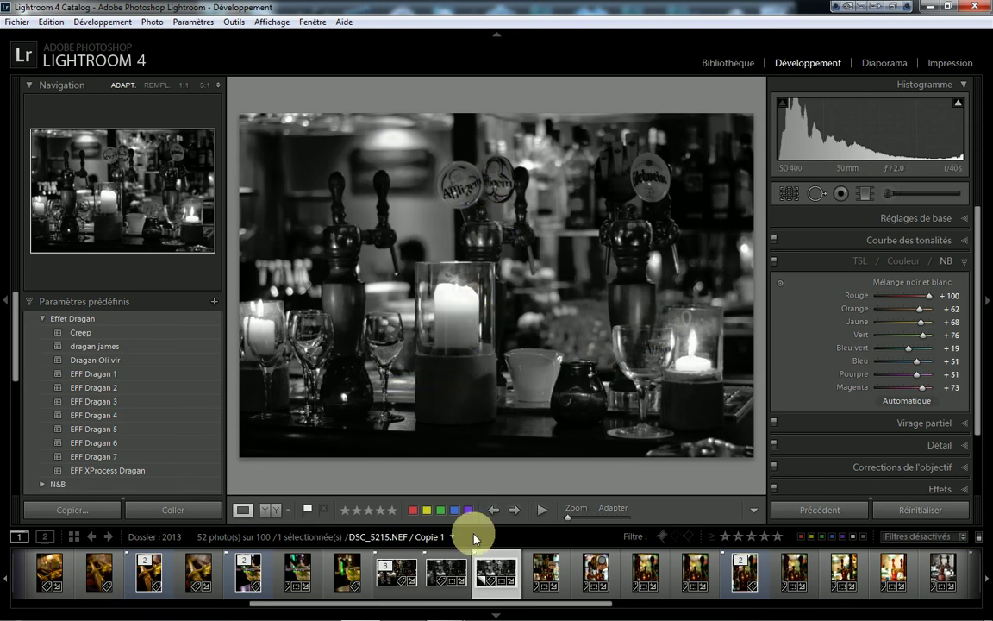
Compare the original DSC_5215.NEF with its virtual copies in the photo stack
{"action": "left_click", "coordinate": [434, 580]}
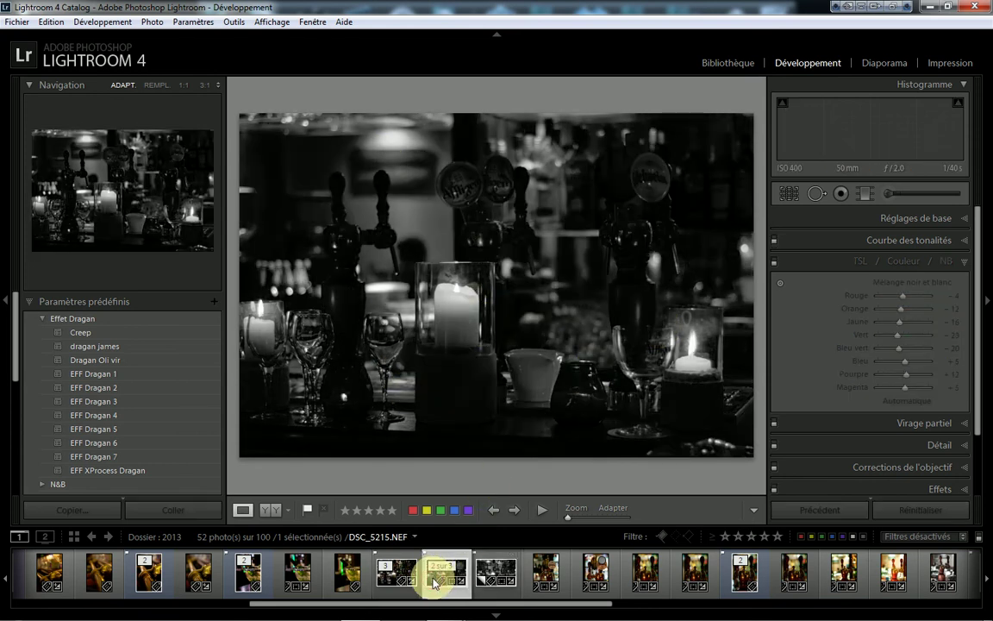
{"action": "key", "text": "ctrl+apostrophe"}
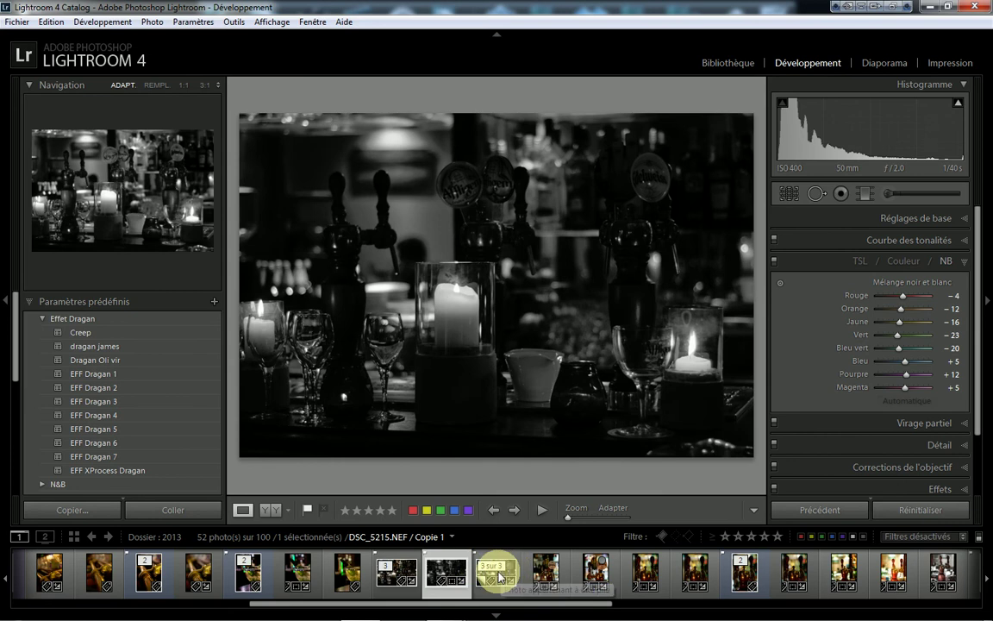
{"action": "left_click", "coordinate": [500, 576]}
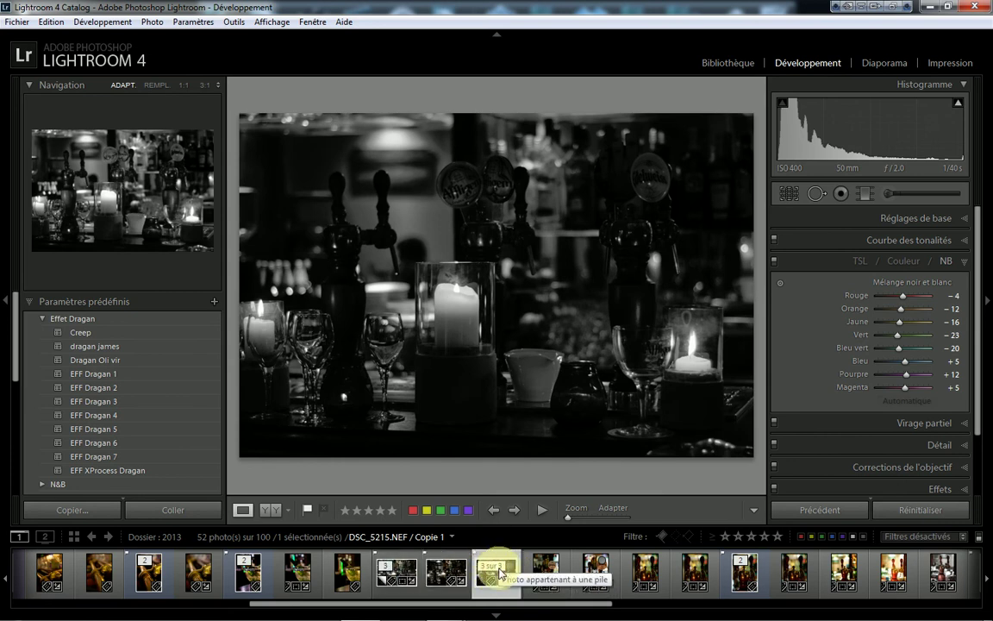
{"action": "left_click", "coordinate": [489, 565]}
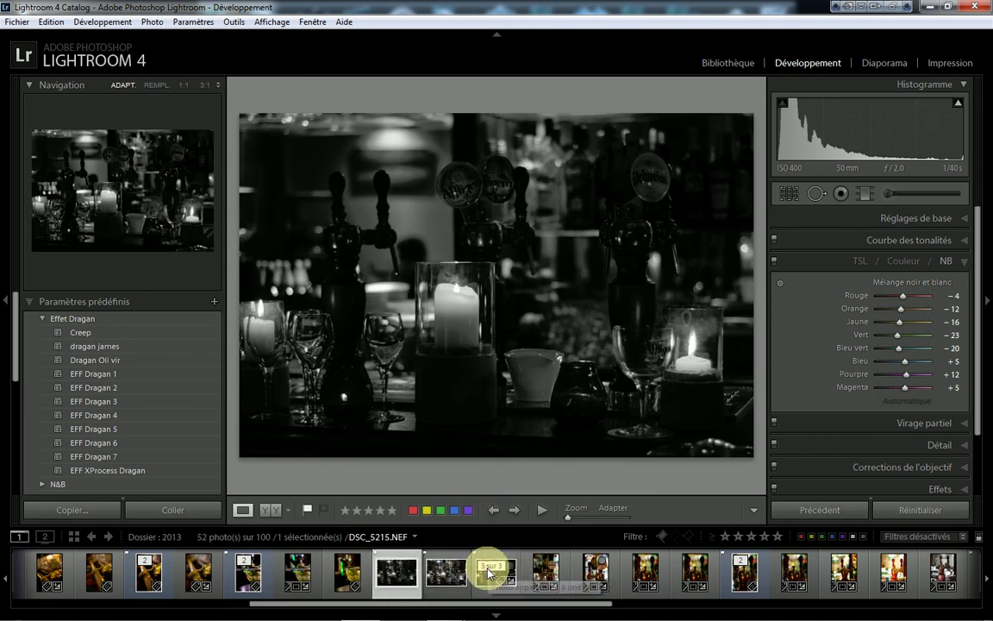
{"action": "left_click", "coordinate": [440, 573]}
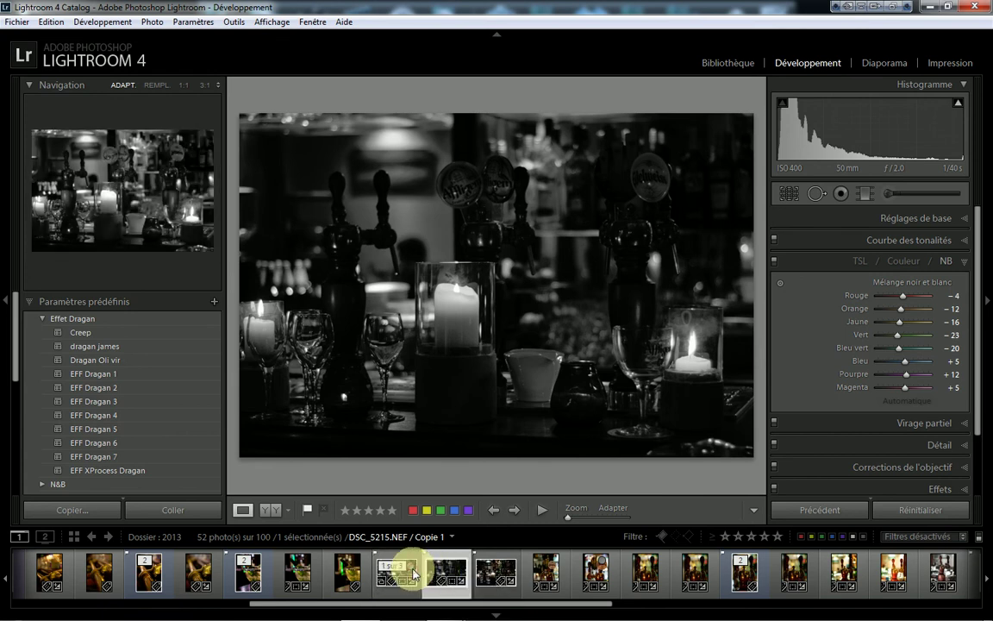
{"action": "left_click", "coordinate": [415, 575]}
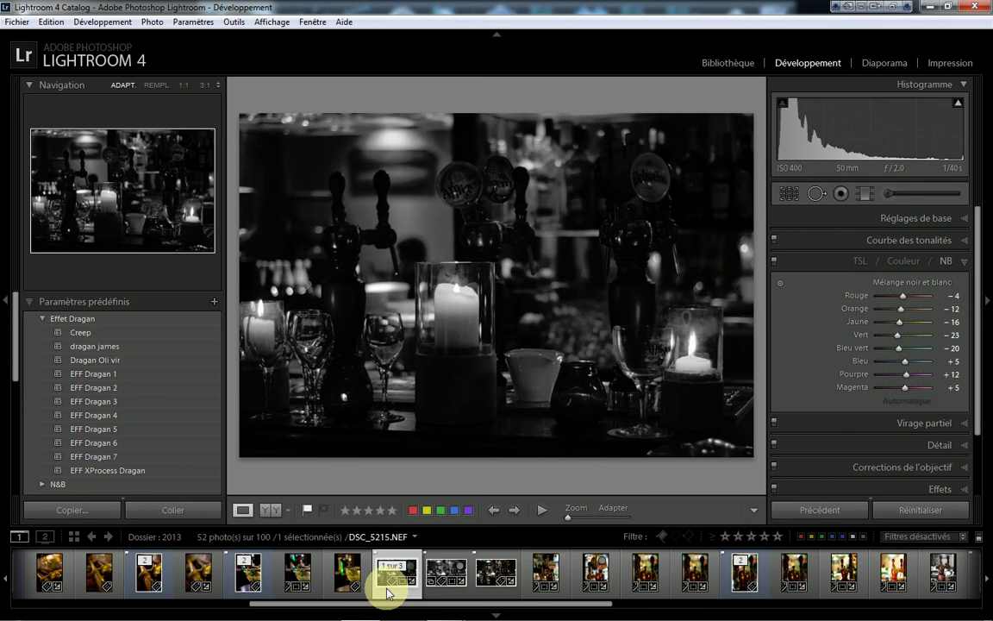
{"action": "left_click", "coordinate": [439, 574]}
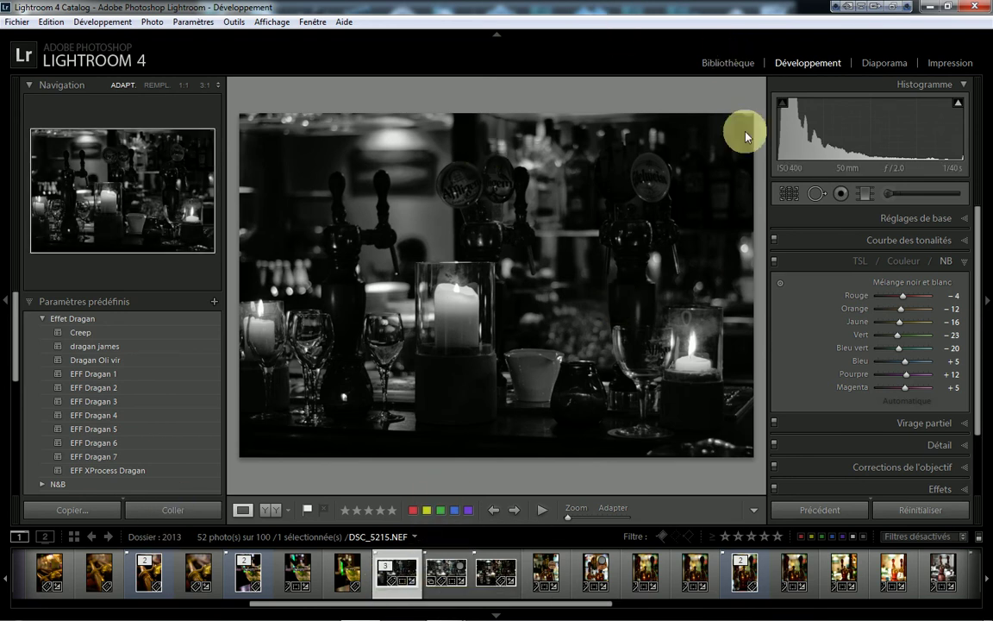
Find virtual copy Copie 1 of DSC_5215.NEF in the Library grid and reopen it in the Develop module
{"action": "left_click", "coordinate": [715, 64]}
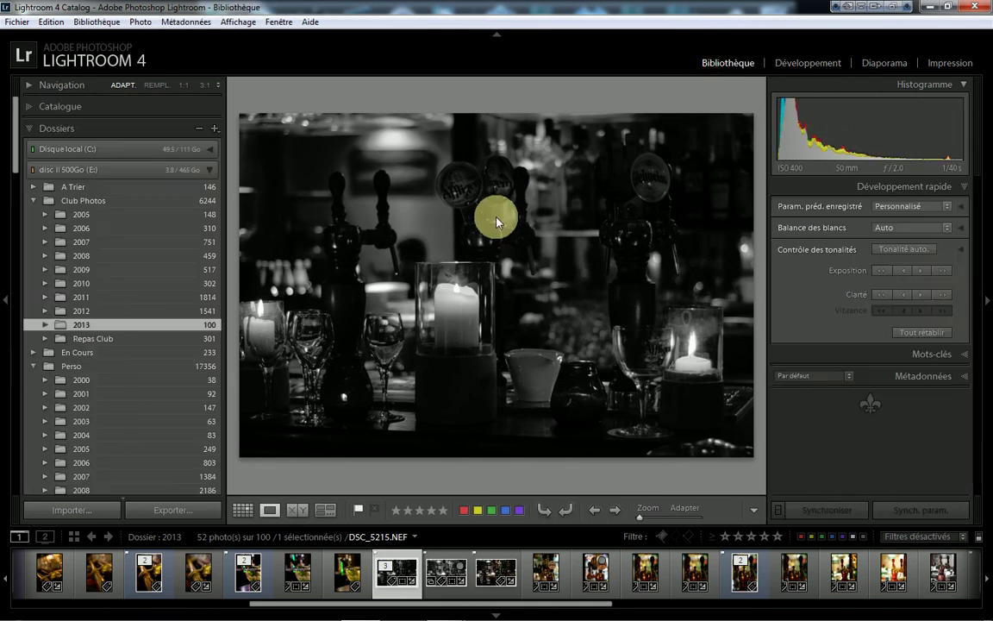
{"action": "left_click", "coordinate": [244, 511]}
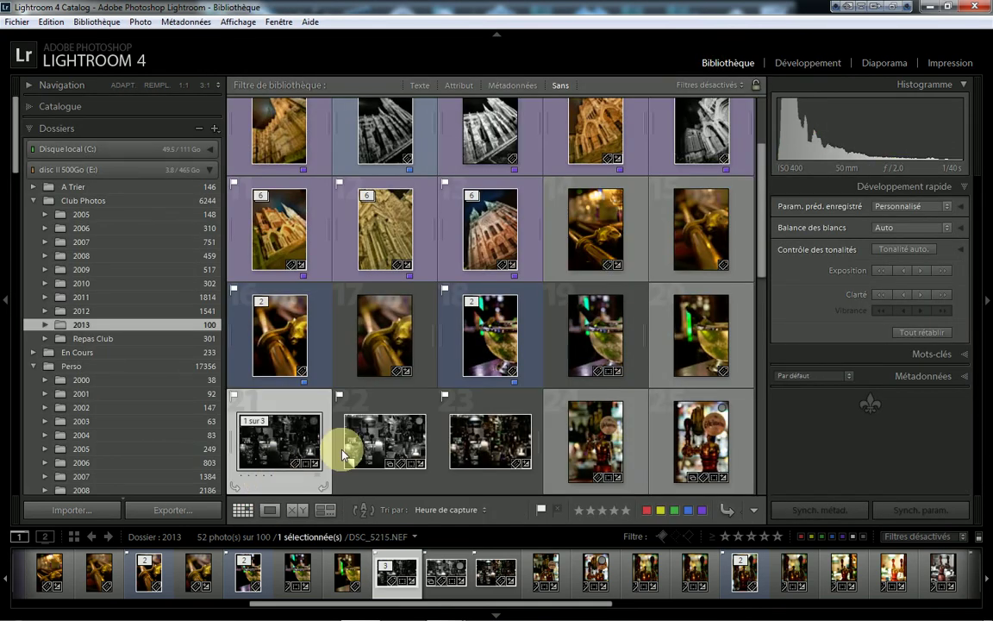
{"action": "left_click", "coordinate": [362, 438]}
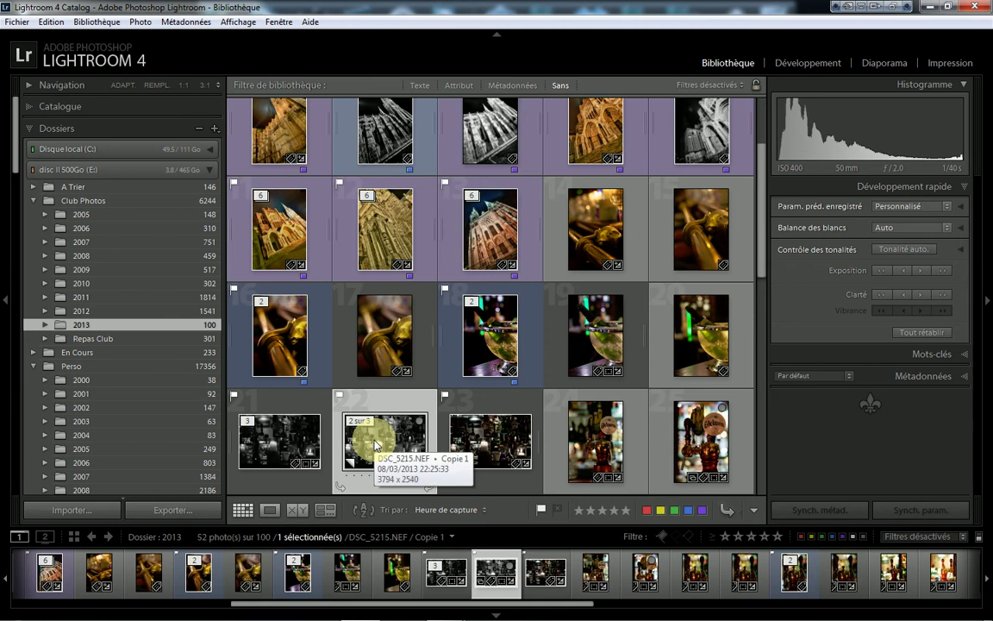
{"action": "left_click", "coordinate": [814, 62]}
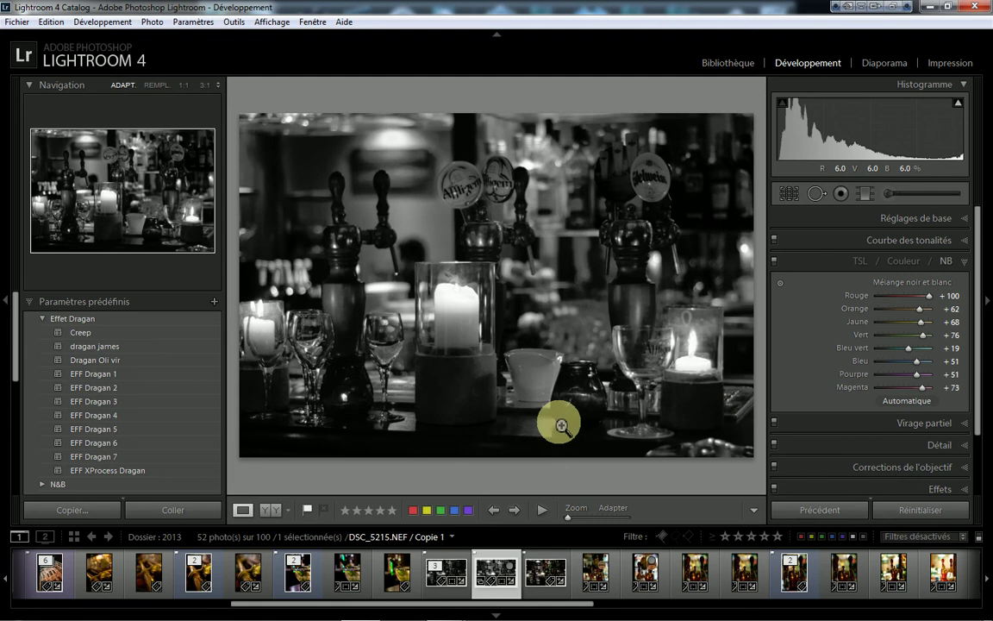
Set Noirs to -12 in the copy's basic adjustments, using the clipping preview to judge the blocked shadows
{"action": "left_click", "coordinate": [963, 220]}
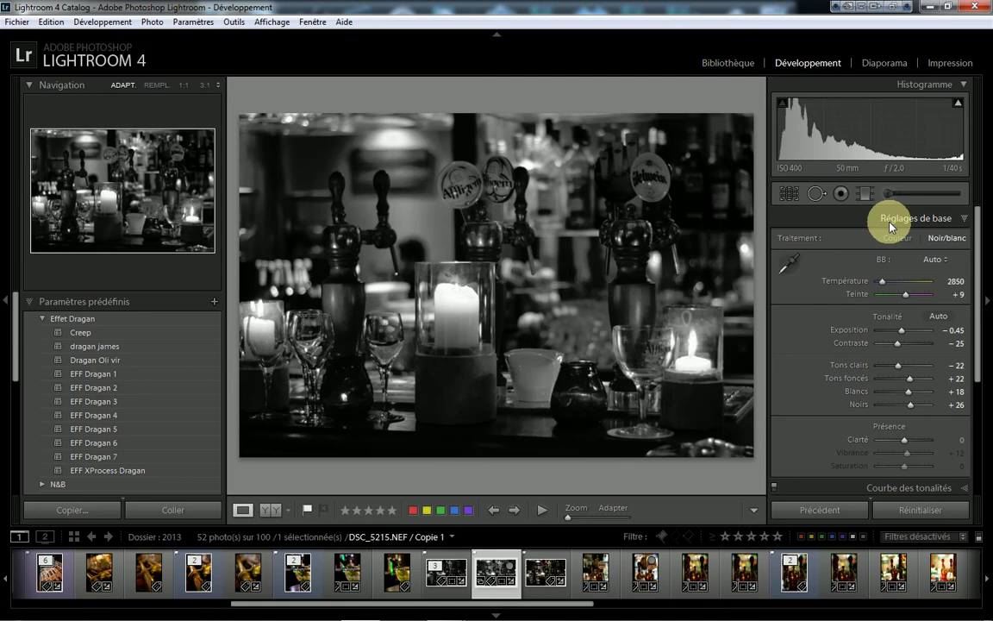
{"action": "key", "text": "alt"}
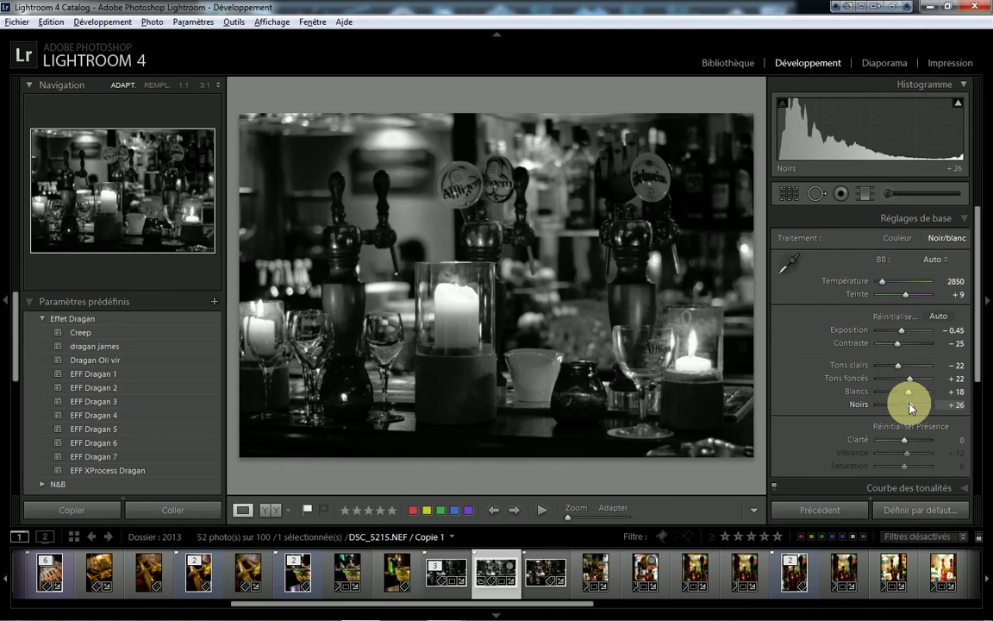
{"action": "left_click_drag", "start_coordinate": [912, 407], "coordinate": [911, 407]}
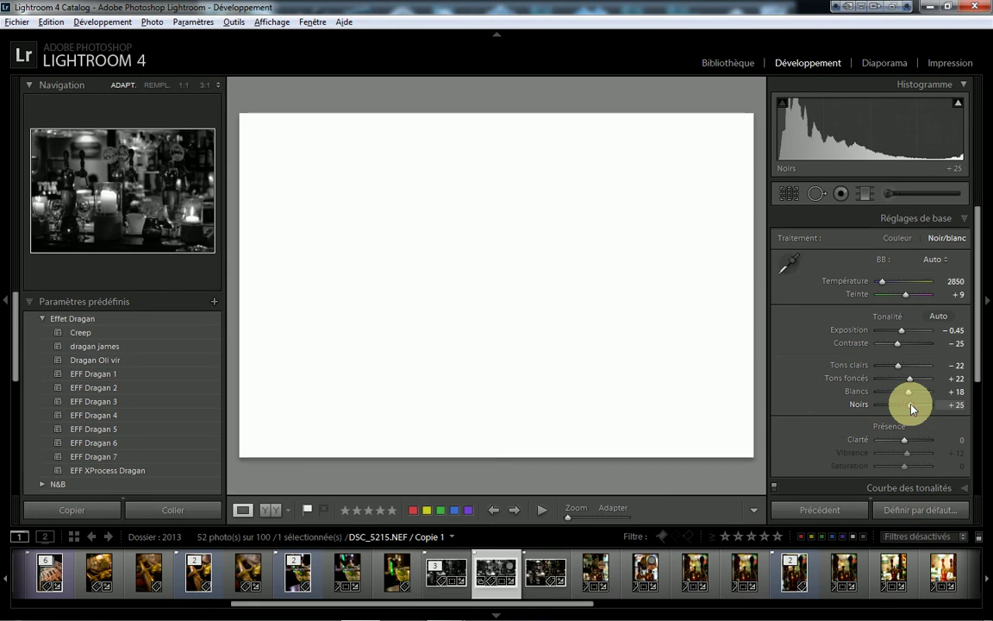
{"action": "left_click_drag", "start_coordinate": [912, 406], "coordinate": [902, 407]}
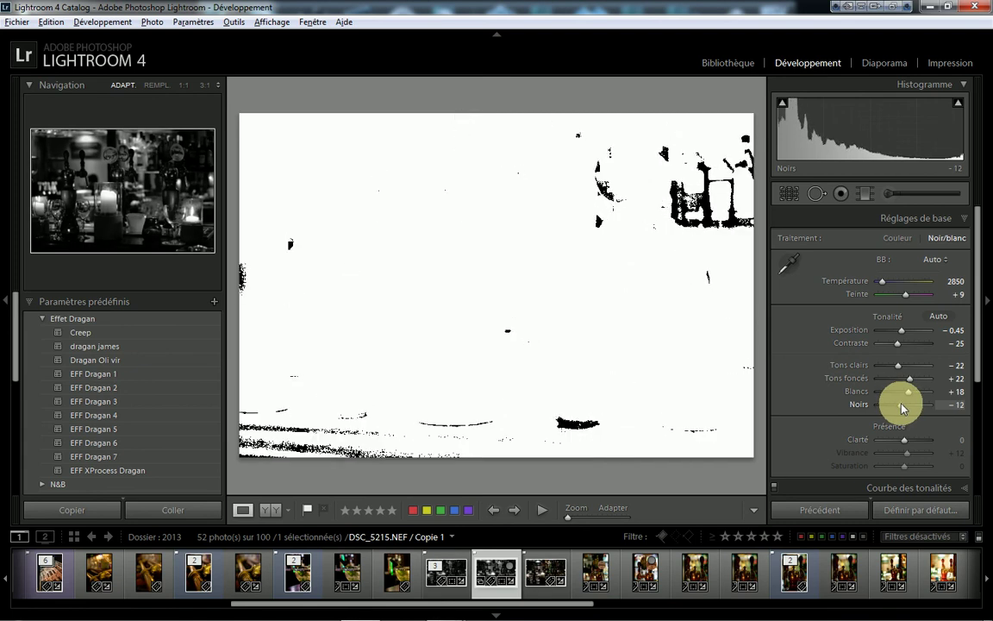
{"action": "left_click_drag", "start_coordinate": [902, 406], "coordinate": [902, 407]}
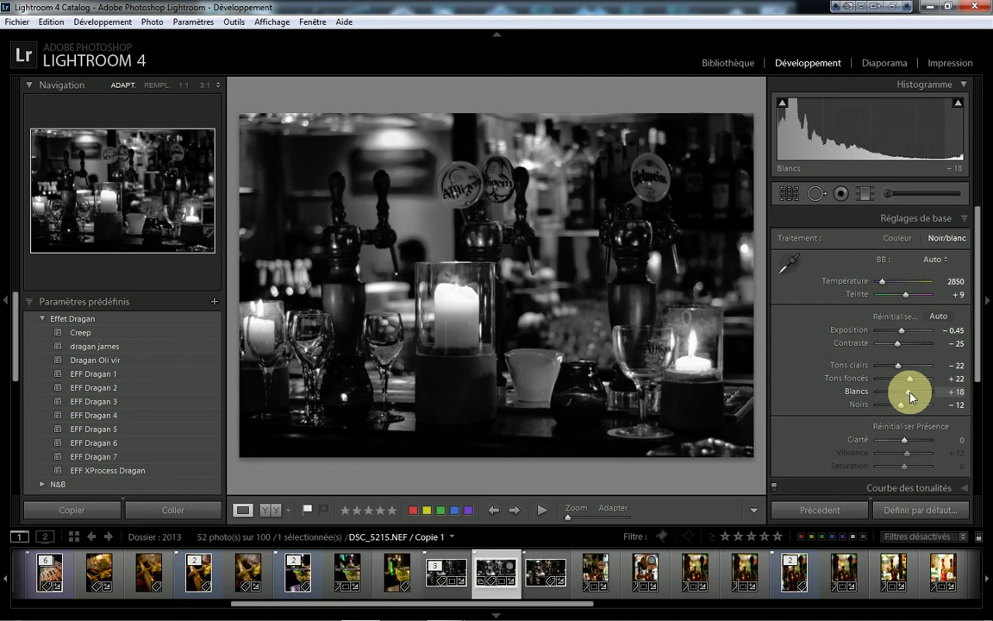
Set Blancs to +31, Tons foncés to +23 and Tons clairs to -23, checking blown highlights with the clipping preview
{"action": "left_click_drag", "start_coordinate": [910, 393], "coordinate": [910, 393]}
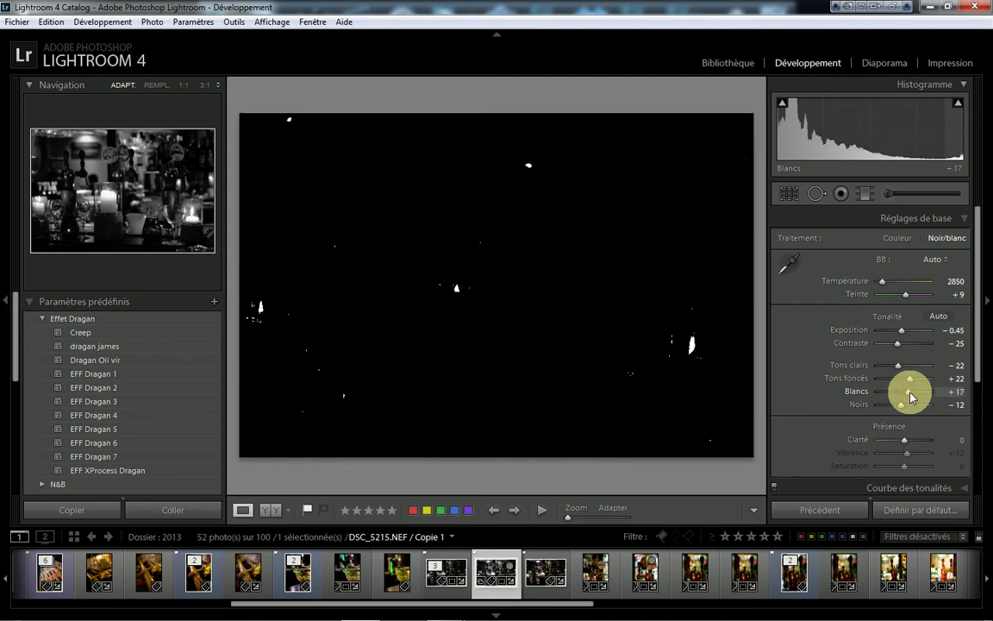
{"action": "mouse_move", "coordinate": [911, 397]}
{"action": "left_mouse_down"}
{"action": "mouse_move", "coordinate": [923, 398]}
{"action": "mouse_move", "coordinate": [913, 385]}
{"action": "left_mouse_up"}
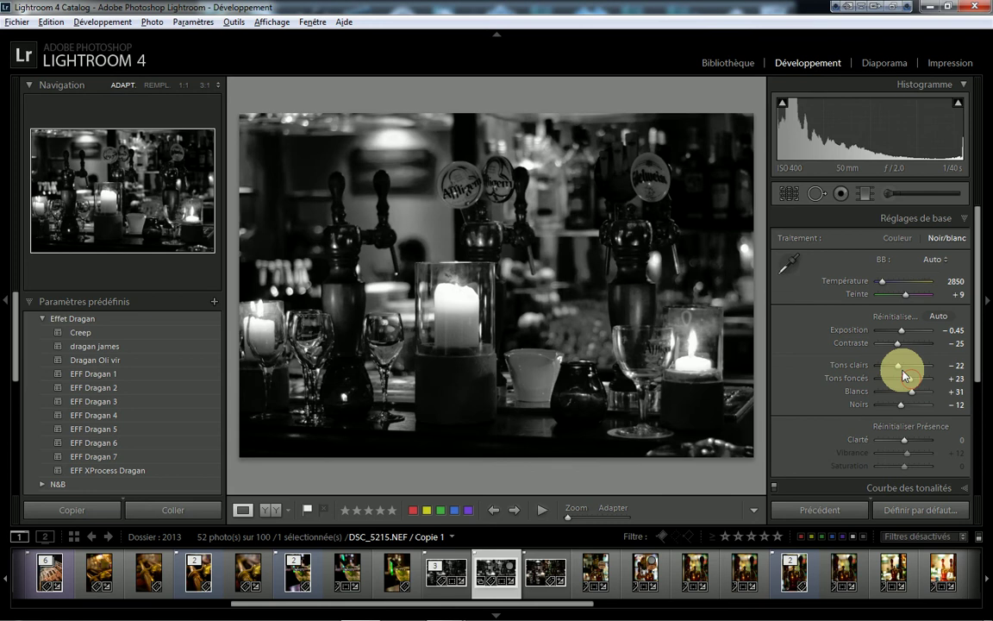
{"action": "left_click_drag", "start_coordinate": [899, 367], "coordinate": [899, 369]}
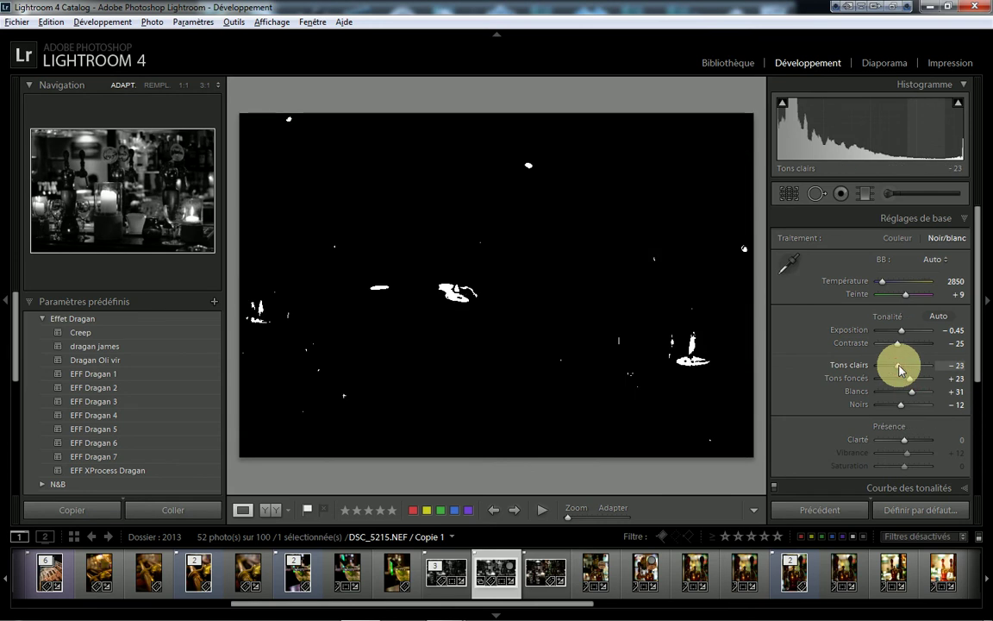
{"action": "left_click_drag", "start_coordinate": [899, 369], "coordinate": [899, 368]}
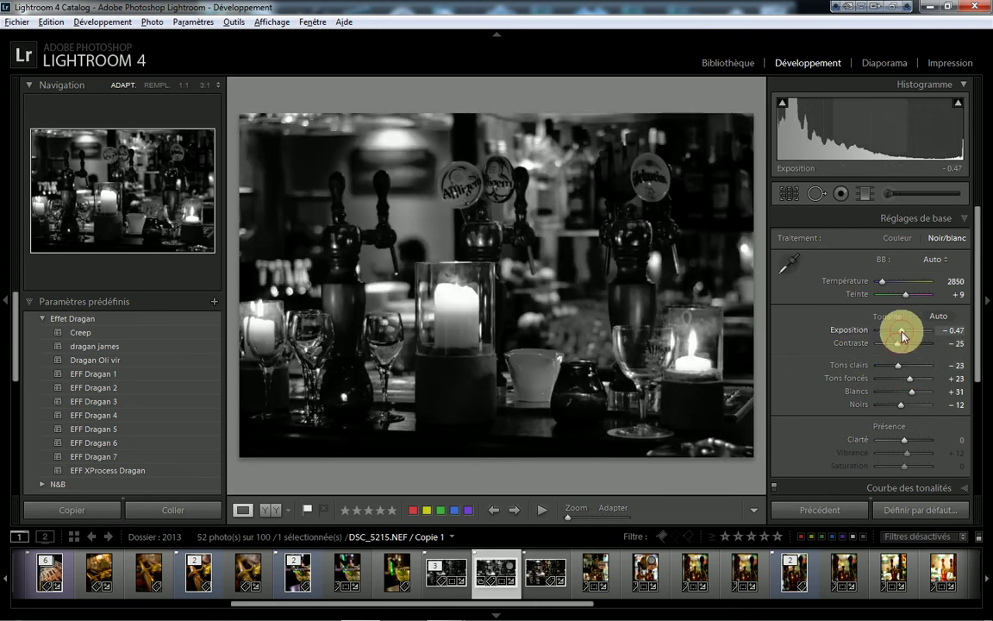
Set Exposition to -0.47 and raise Clarté to +57 on the black-and-white copy
{"action": "left_click_drag", "start_coordinate": [902, 332], "coordinate": [903, 336]}
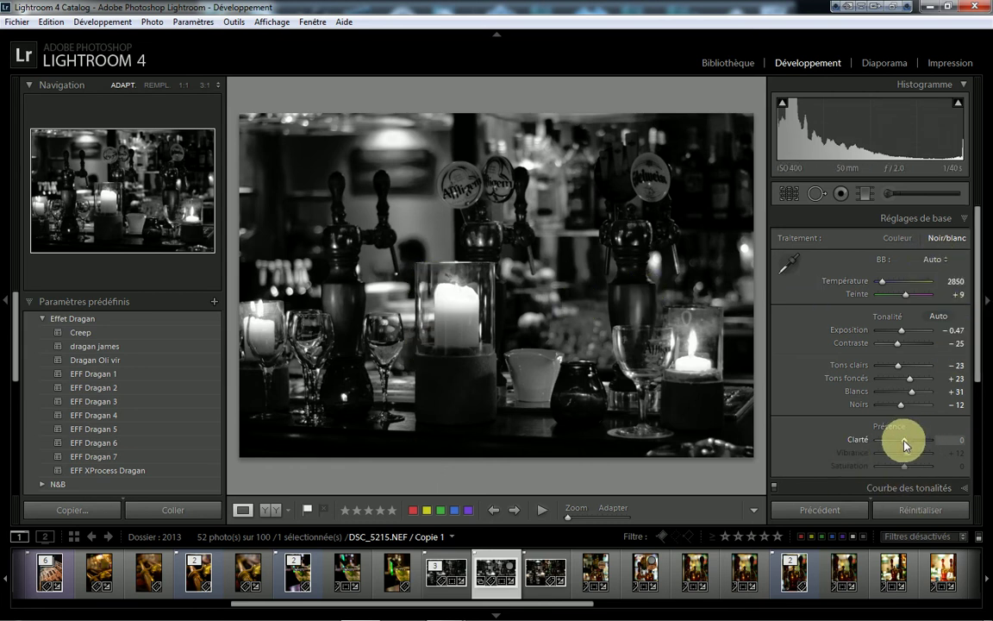
{"action": "mouse_move", "coordinate": [906, 444]}
{"action": "left_mouse_down"}
{"action": "mouse_move", "coordinate": [893, 444]}
{"action": "mouse_move", "coordinate": [921, 449]}
{"action": "left_mouse_up"}
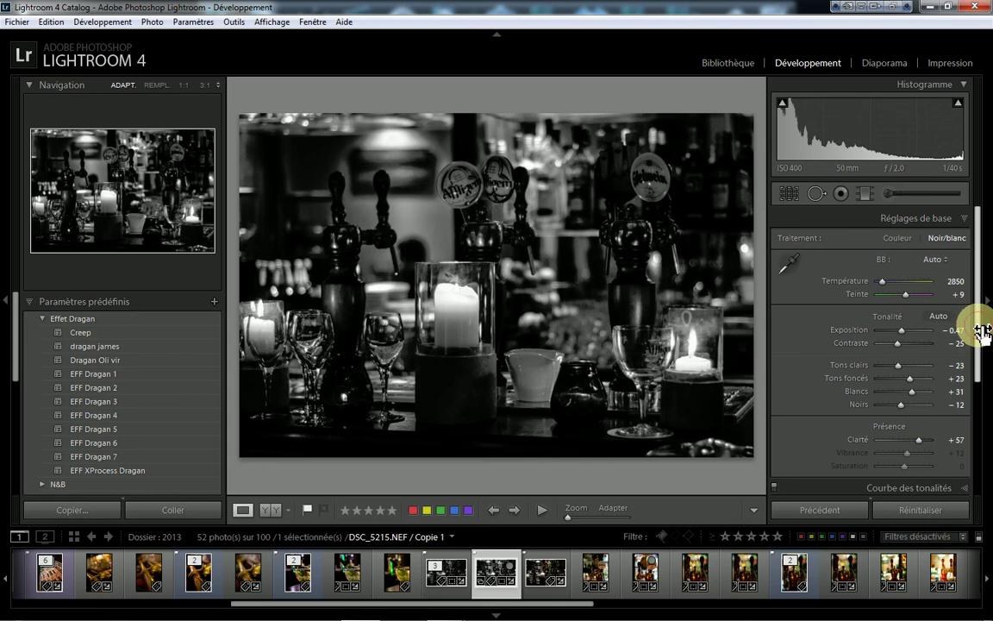
Set the tone curve regions to Tons clairs +5, Teintes claires +35, Teintes sombres +45 and Tons foncés +43 on Copie 1
{"action": "left_click_drag", "start_coordinate": [977, 328], "coordinate": [980, 396]}
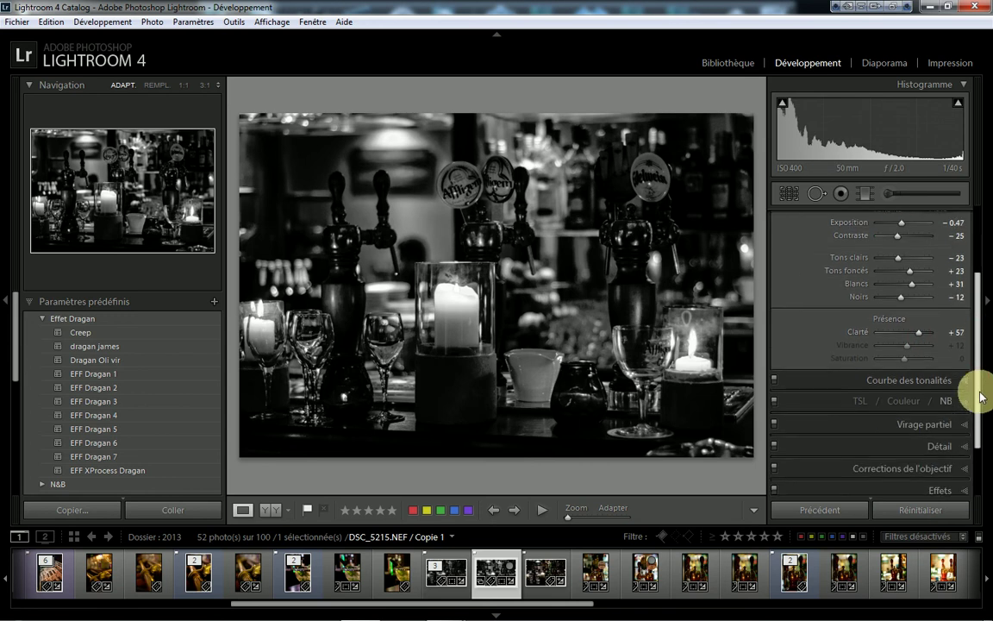
{"action": "left_click", "coordinate": [931, 382]}
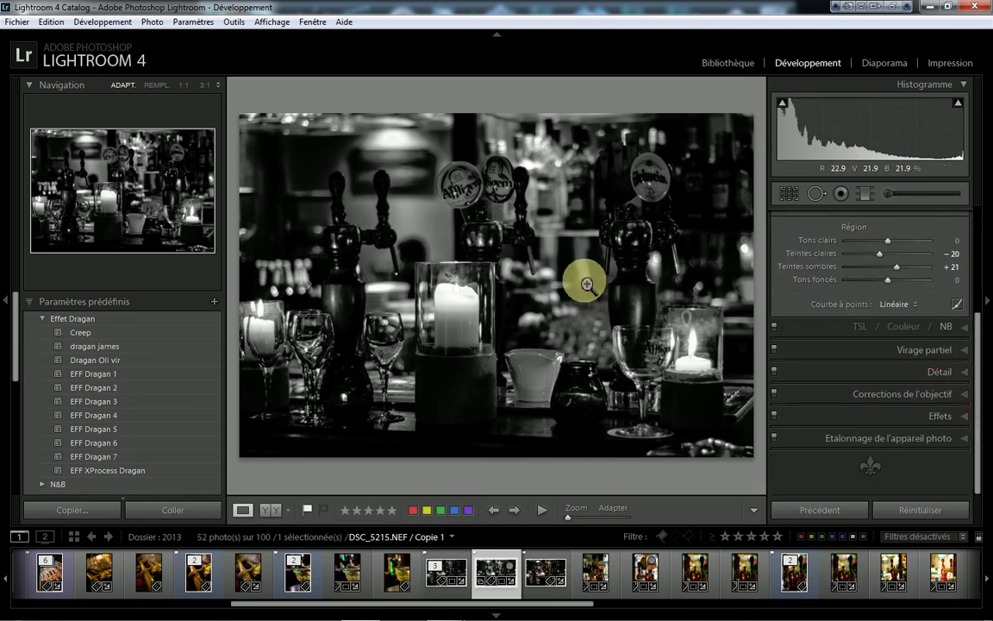
{"action": "left_click_drag", "start_coordinate": [978, 333], "coordinate": [975, 237]}
{"action": "left_click_drag", "start_coordinate": [838, 336], "coordinate": [826, 318]}
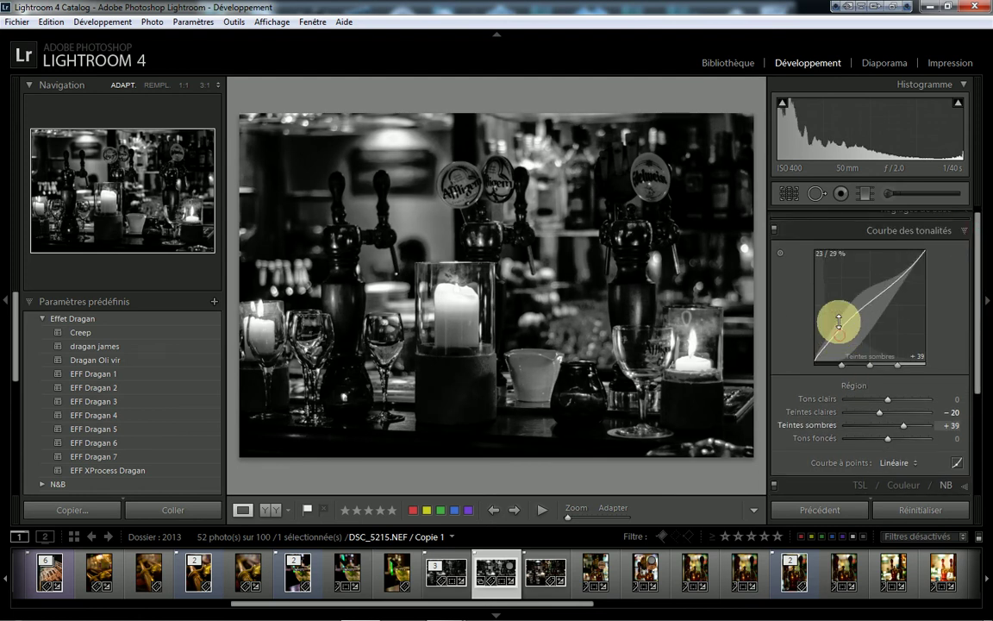
{"action": "left_click_drag", "start_coordinate": [884, 284], "coordinate": [888, 249]}
{"action": "left_click_drag", "start_coordinate": [833, 328], "coordinate": [825, 284]}
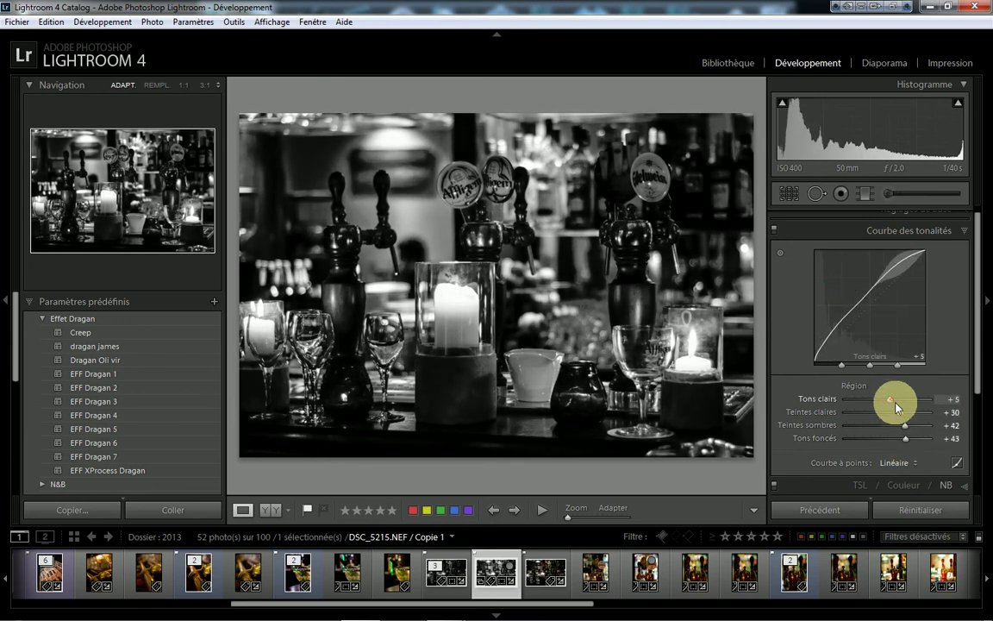
{"action": "left_click_drag", "start_coordinate": [892, 405], "coordinate": [907, 428]}
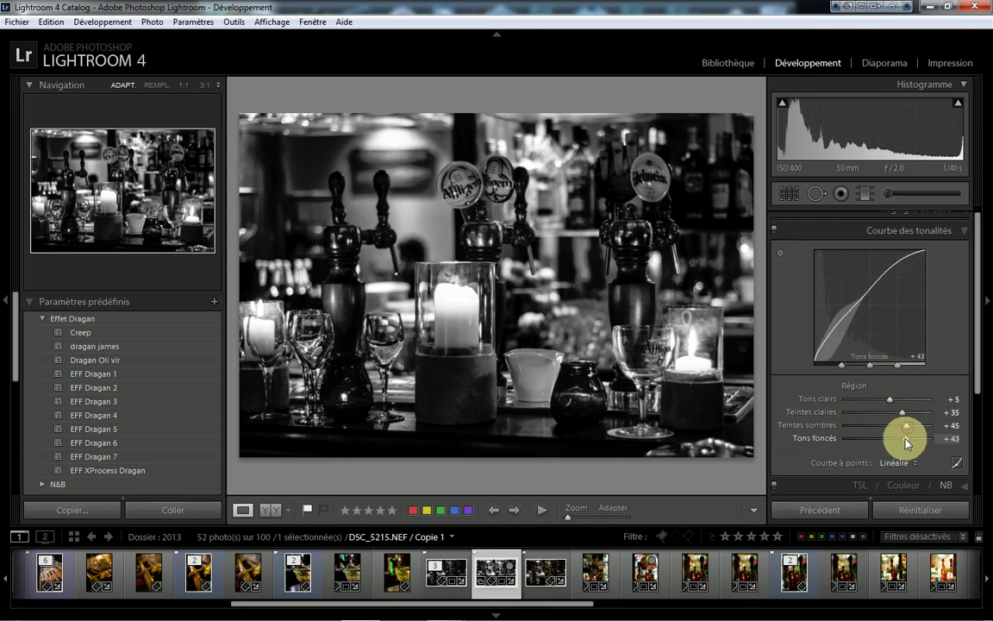
Compare Copie 1 before and after side by side with more viewing room, and return to the single-image view
{"action": "left_click", "coordinate": [269, 511]}
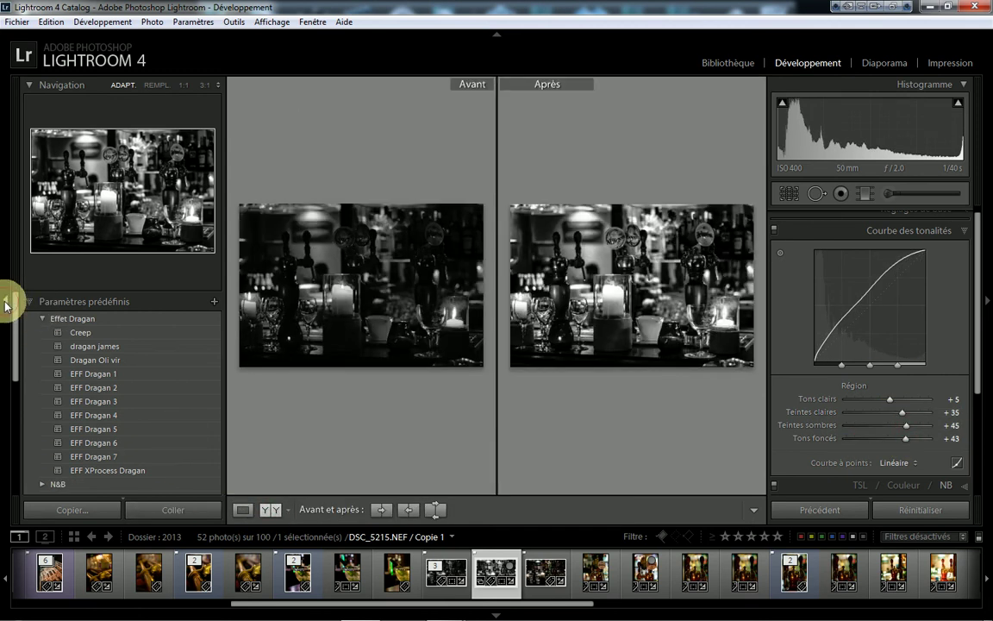
{"action": "left_click", "coordinate": [6, 304]}
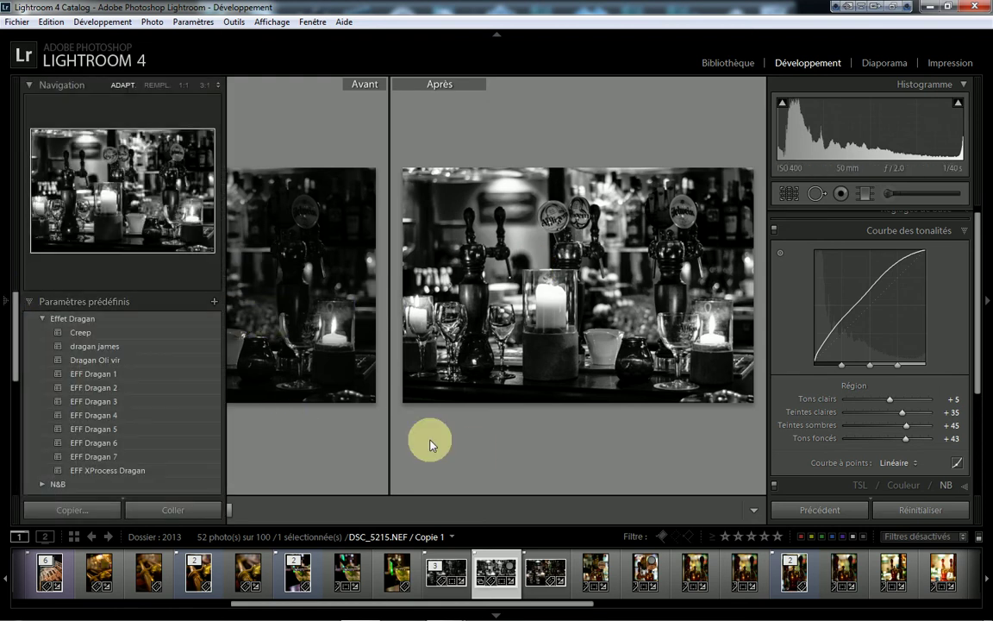
{"action": "left_click", "coordinate": [28, 510]}
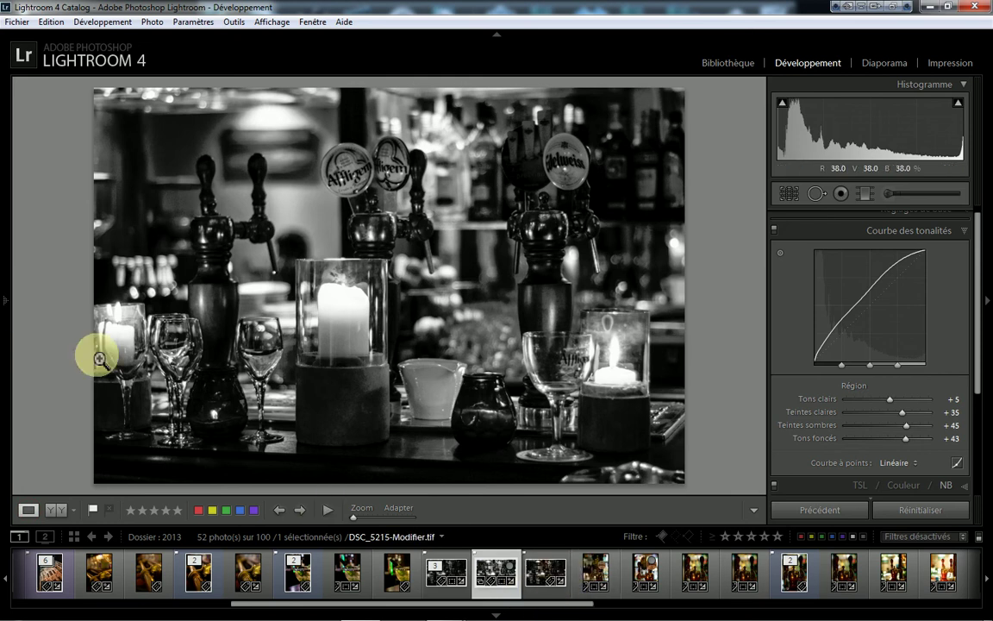
Select the original DSC_5215.NEF in the Library grid and reopen it in the Develop module
{"action": "mouse_move", "coordinate": [11, 302]}
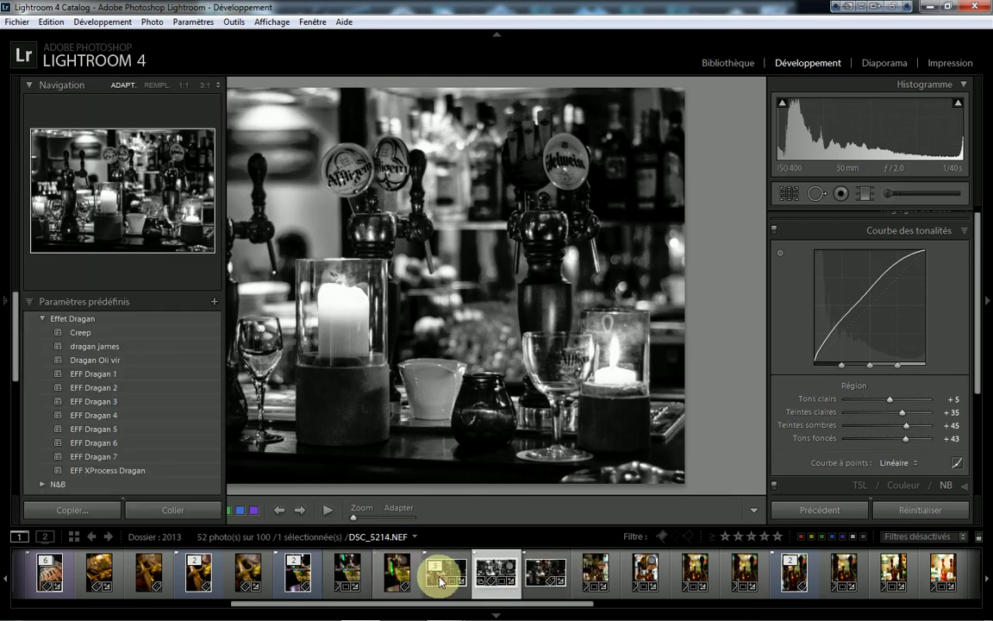
{"action": "key", "text": "g"}
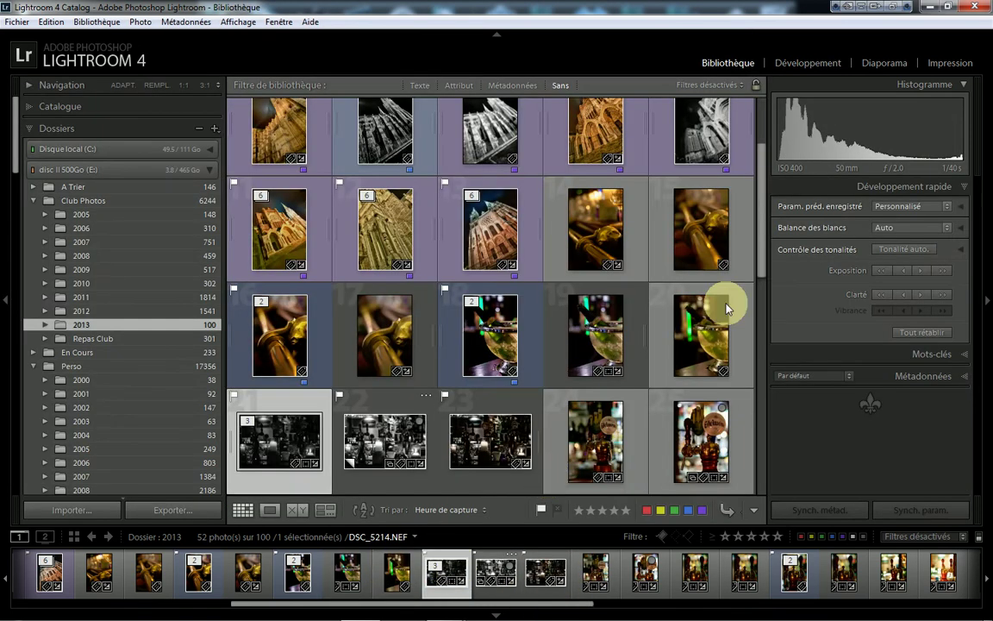
{"action": "left_click", "coordinate": [948, 353]}
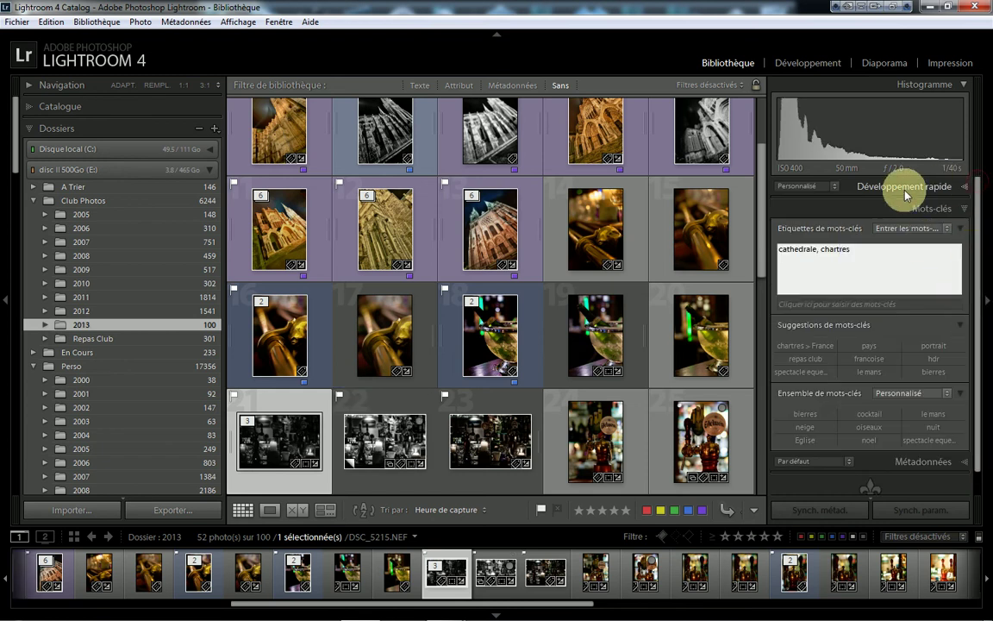
{"action": "left_click", "coordinate": [795, 67]}
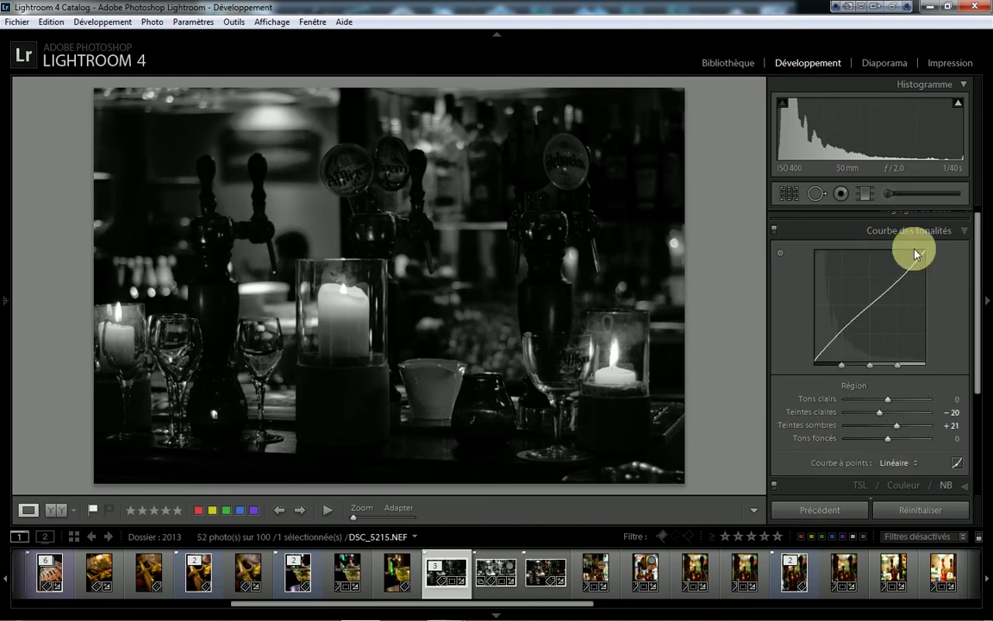
Switch the original DSC_5215.NEF to the Couleur treatment and create a virtual copy of it
{"action": "scroll", "coordinate": [970, 228], "scroll_direction": "up", "scroll_amount": 1}
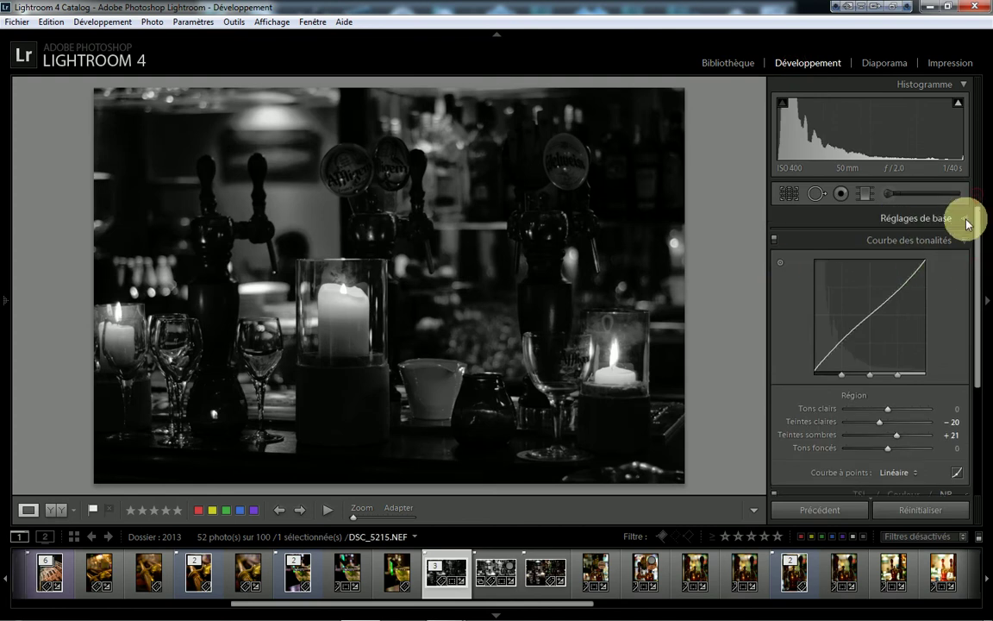
{"action": "left_click", "coordinate": [965, 220]}
{"action": "left_click", "coordinate": [897, 242]}
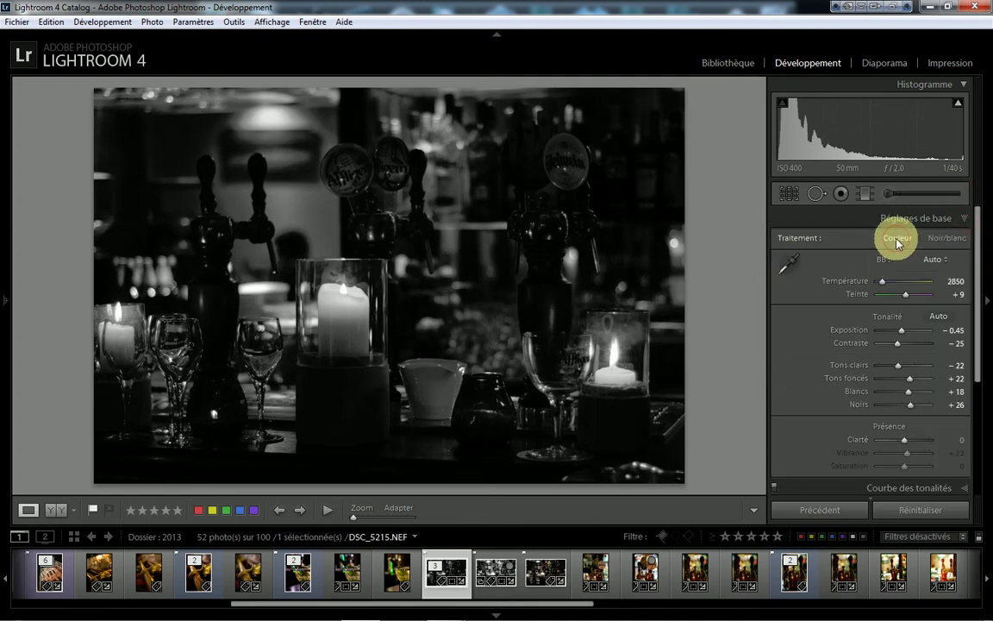
{"action": "right_click", "coordinate": [302, 274]}
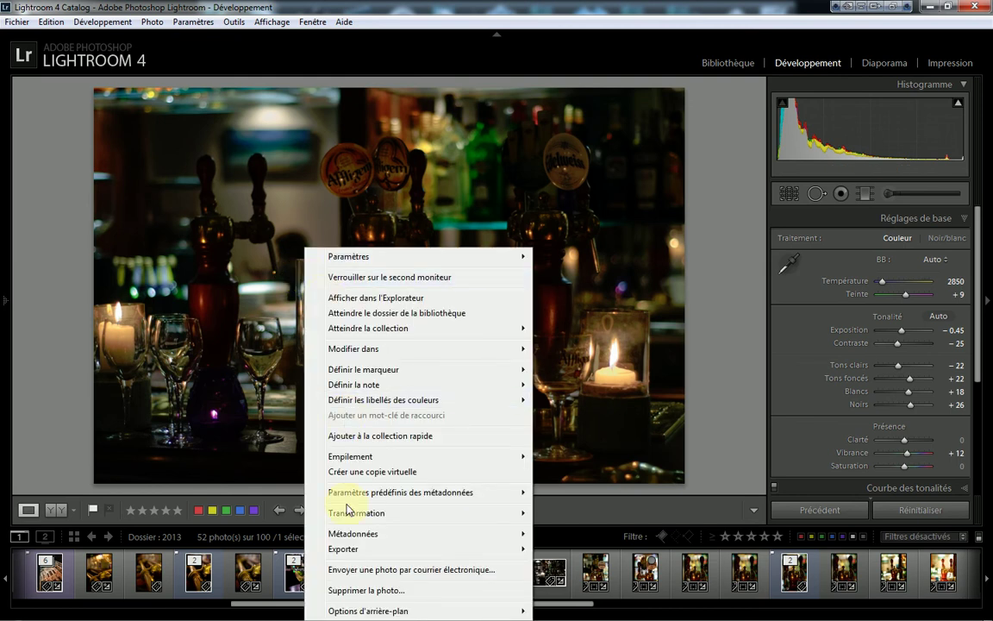
{"action": "left_click", "coordinate": [355, 471]}
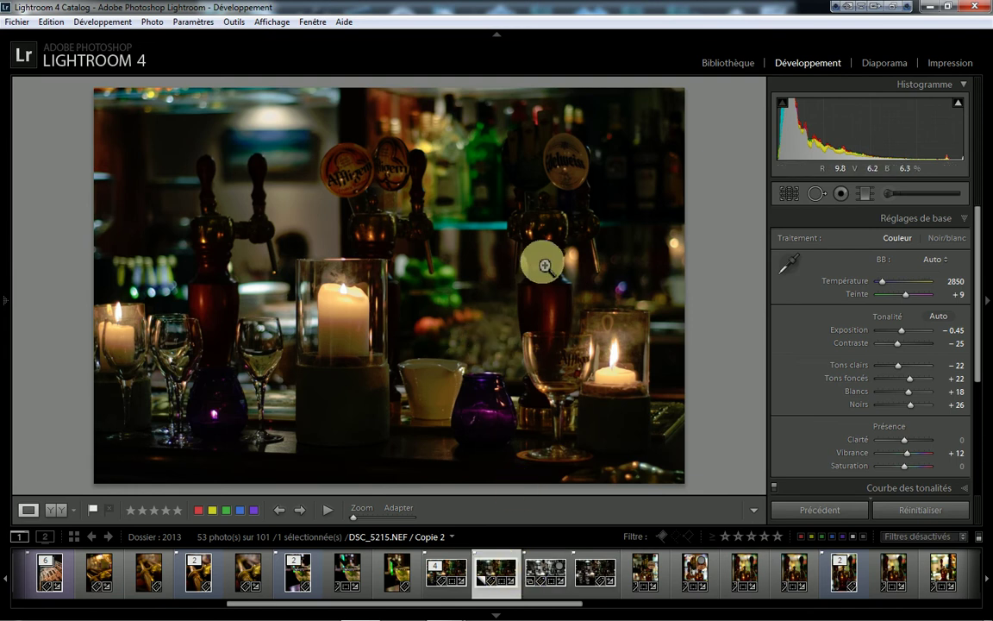
Try the B&W Landscape (For Canyons) preset from the N&B group on the new virtual copy
{"action": "left_click", "coordinate": [8, 306]}
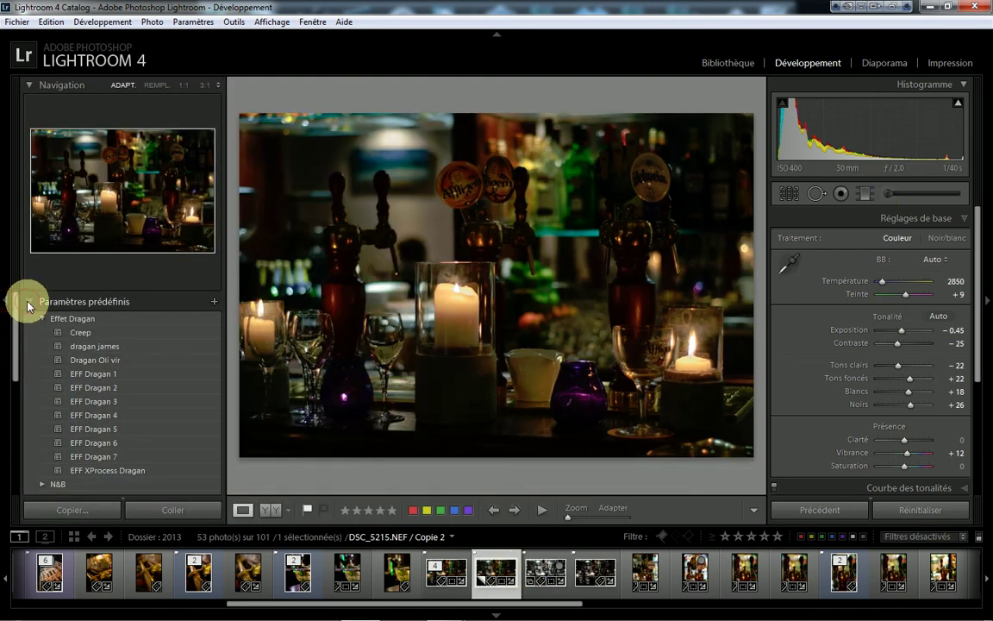
{"action": "left_click", "coordinate": [25, 301]}
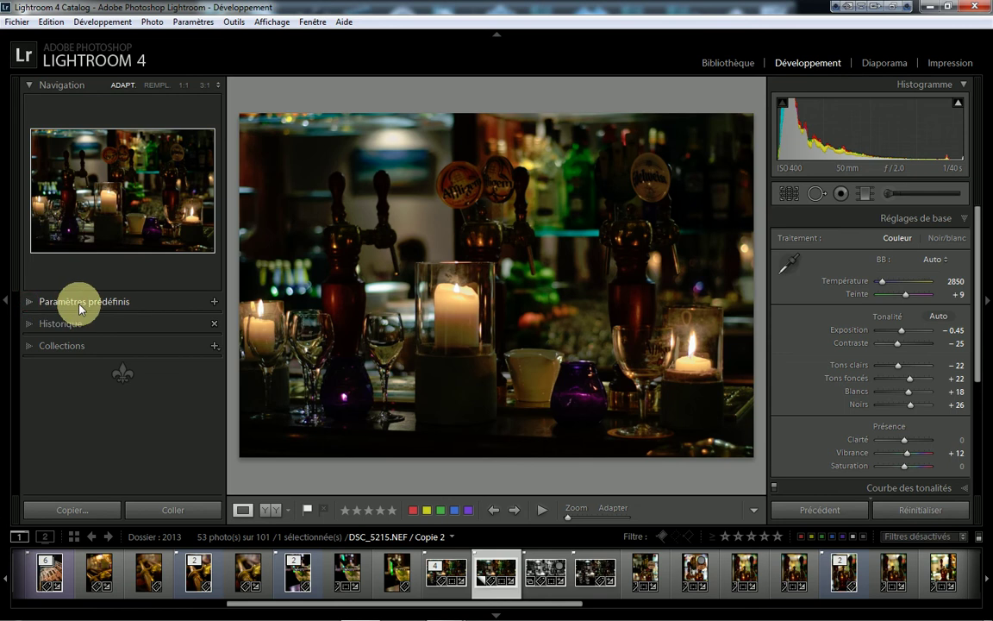
{"action": "left_click", "coordinate": [27, 302]}
{"action": "left_click", "coordinate": [42, 318]}
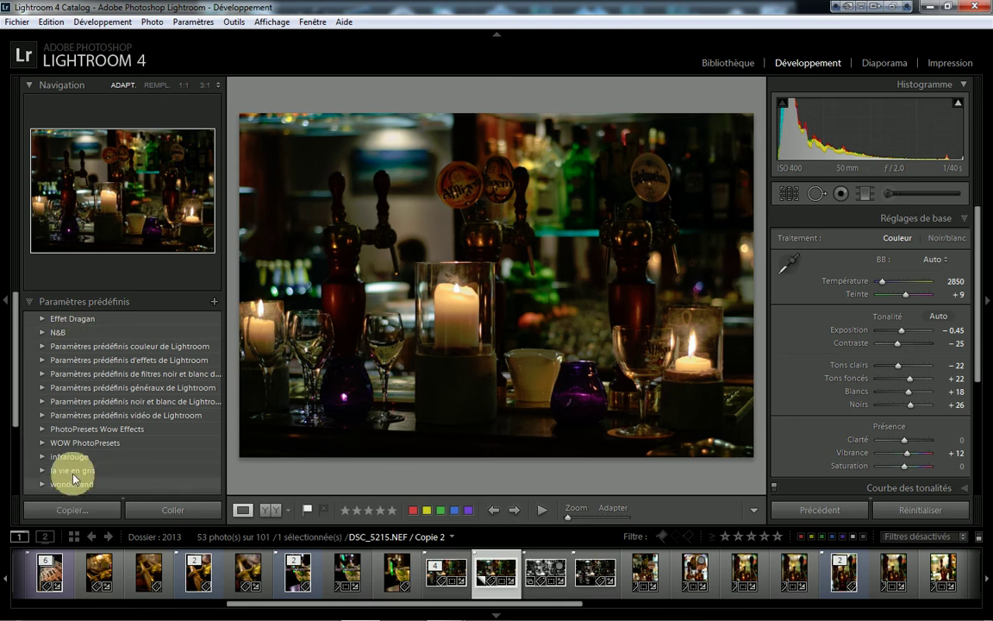
{"action": "left_click", "coordinate": [52, 332]}
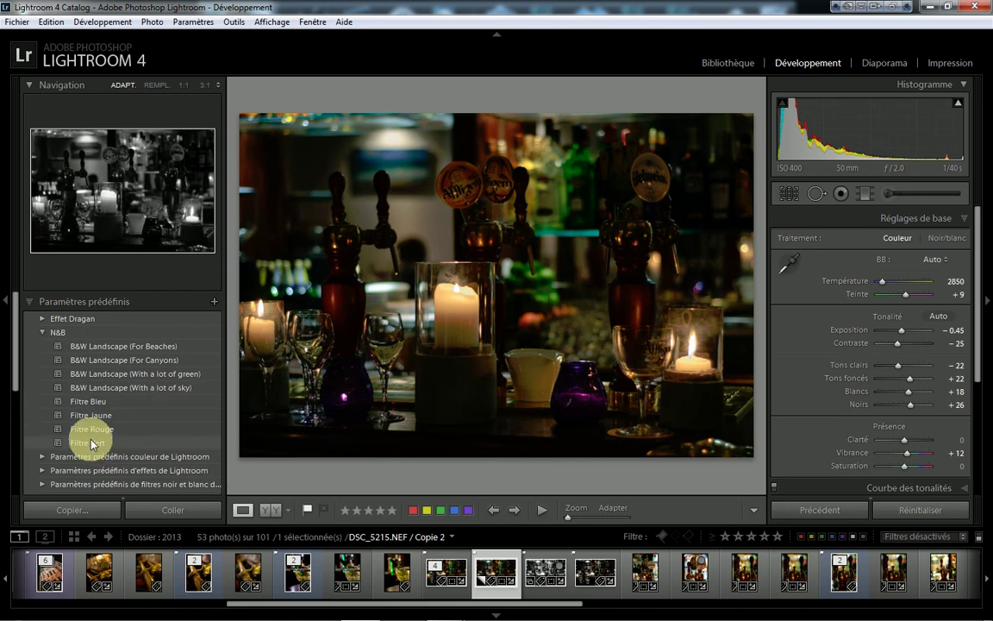
{"action": "left_click", "coordinate": [98, 360]}
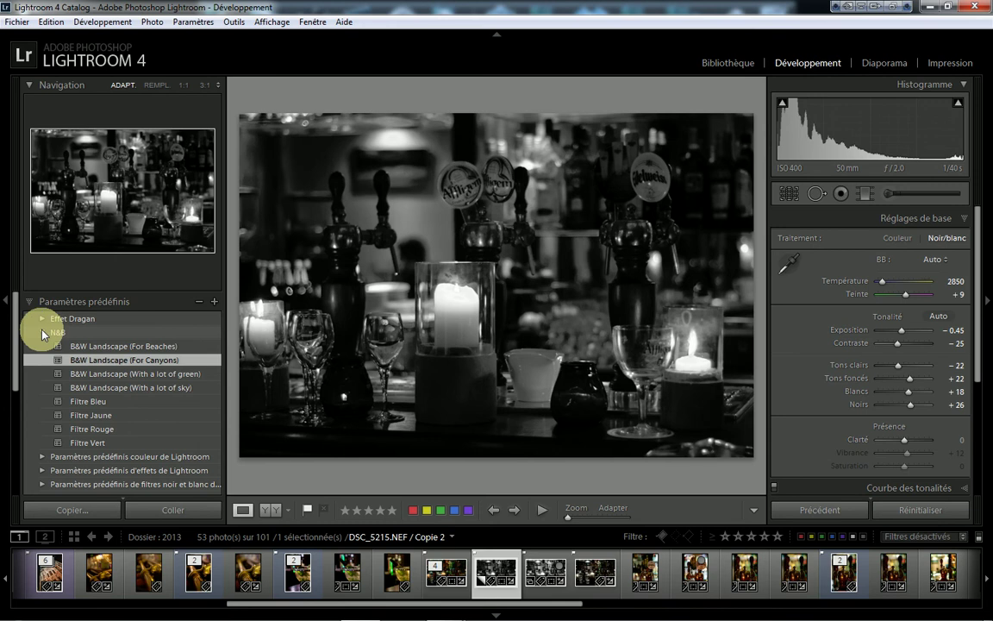
Browse Lightroom's colour and effect presets, and apply the Infrarouge black-and-white filter preset to Copie 2
{"action": "left_click", "coordinate": [41, 456]}
{"action": "scroll", "coordinate": [58, 350], "scroll_direction": "down", "scroll_amount": 5}
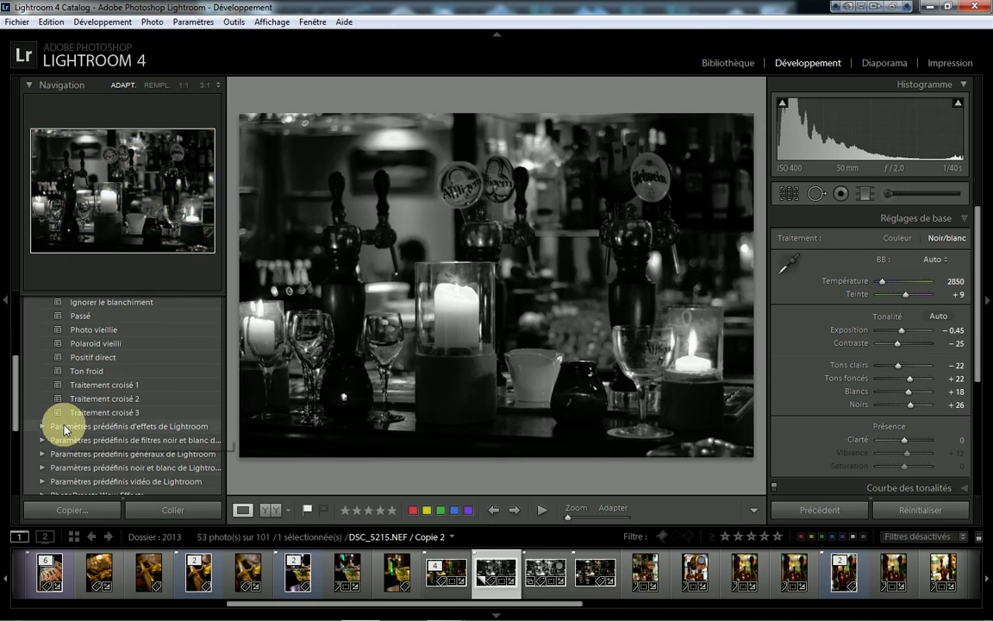
{"action": "left_click", "coordinate": [42, 427]}
{"action": "scroll", "coordinate": [79, 399], "scroll_direction": "down", "scroll_amount": 2}
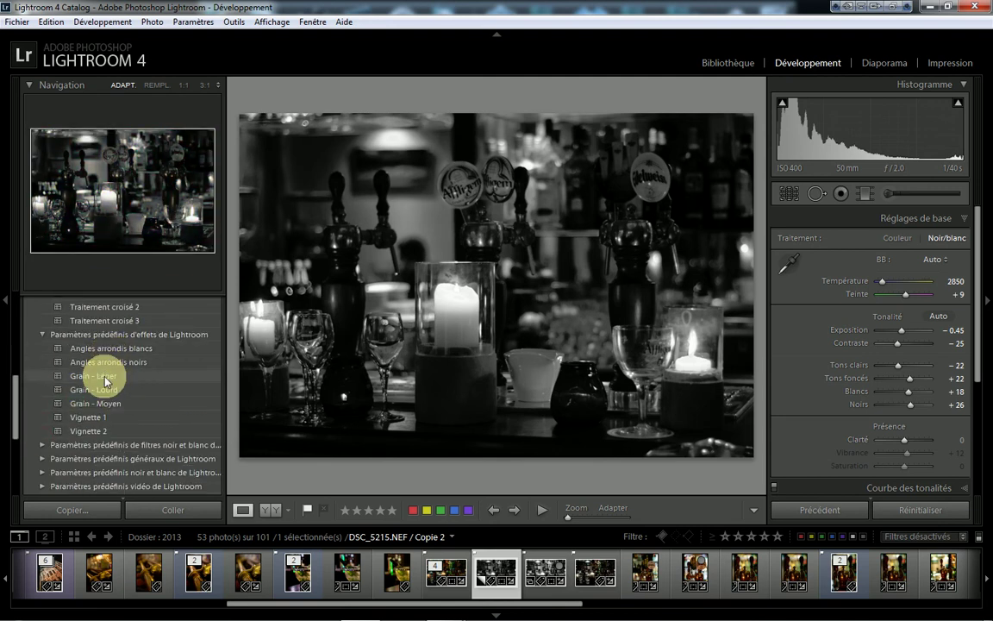
{"action": "scroll", "coordinate": [70, 405], "scroll_direction": "down", "scroll_amount": 2}
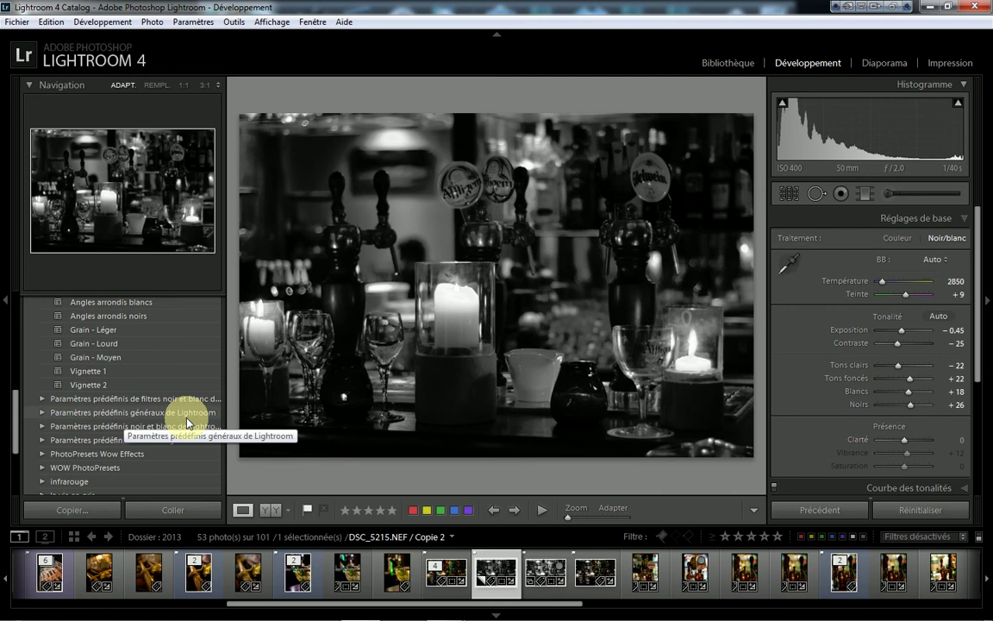
{"action": "left_click", "coordinate": [41, 400]}
{"action": "scroll", "coordinate": [61, 312], "scroll_direction": "down", "scroll_amount": 4}
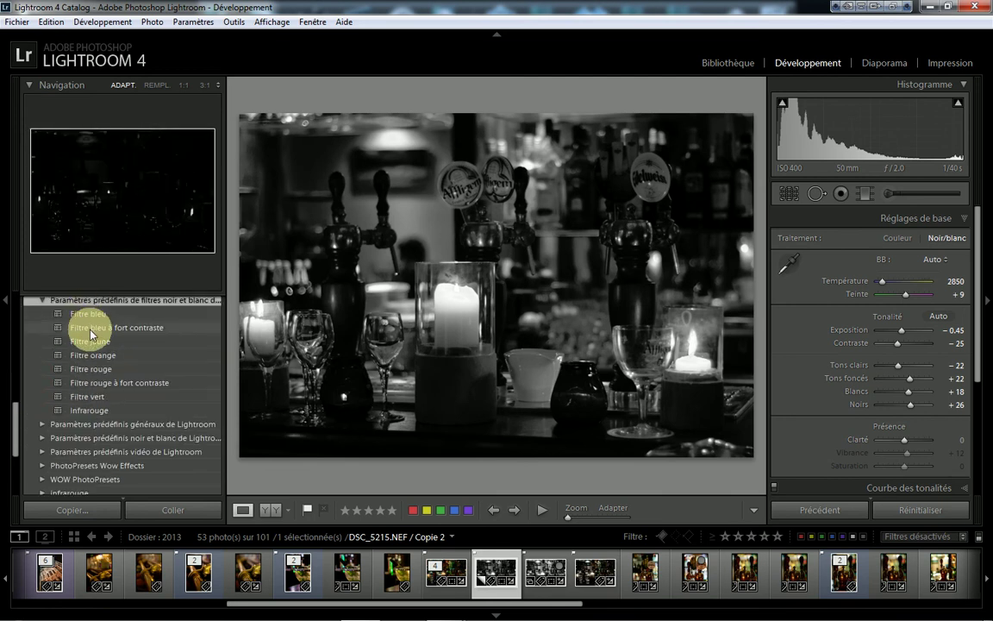
{"action": "left_click", "coordinate": [87, 411]}
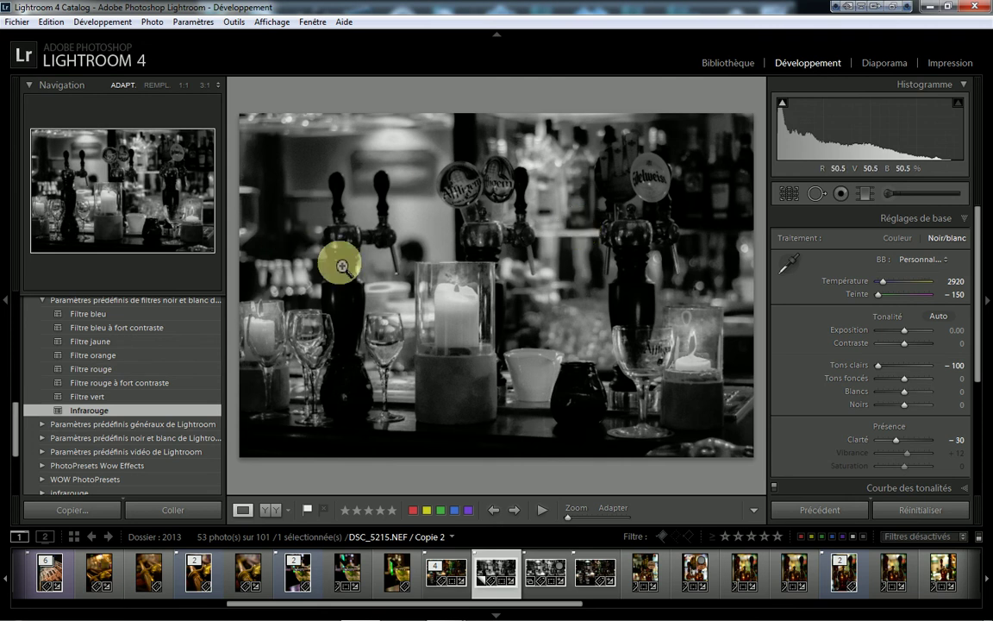
Try the la vie en gris presets n&b Ansel Adams, Ansel Adams léger, classique film, classique film dense and Daido Moriyama on Copie 2
{"action": "scroll", "coordinate": [149, 354], "scroll_direction": "down", "scroll_amount": 3}
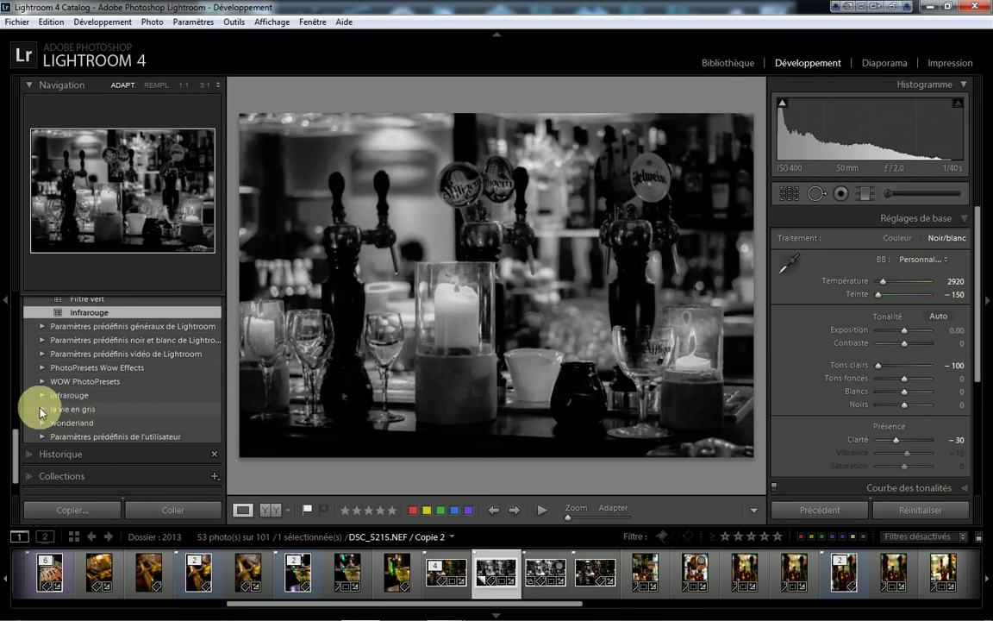
{"action": "left_click", "coordinate": [42, 410]}
{"action": "scroll", "coordinate": [138, 384], "scroll_direction": "down", "scroll_amount": 3}
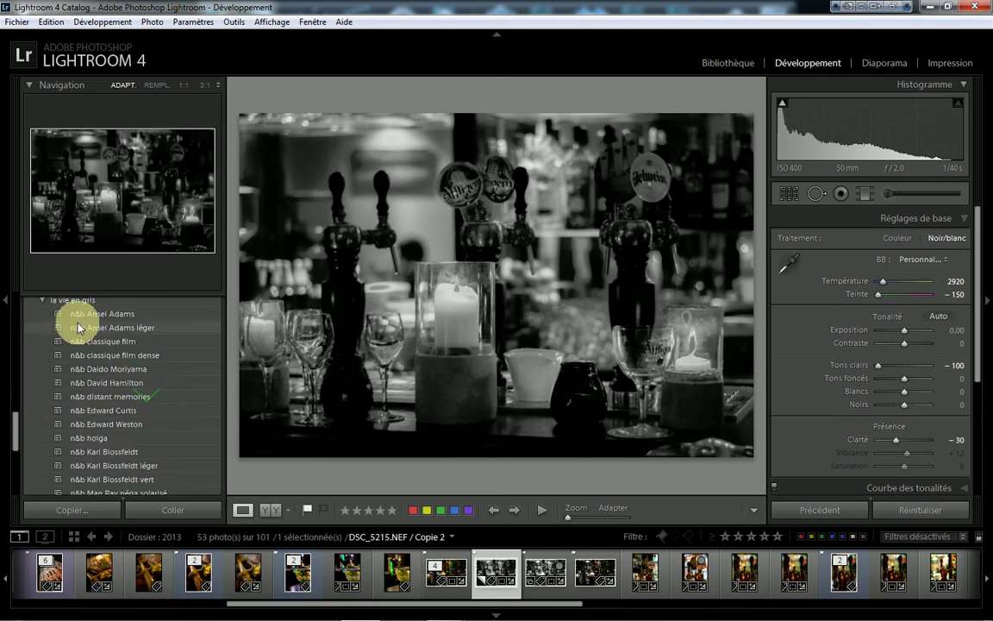
{"action": "scroll", "coordinate": [77, 328], "scroll_direction": "up", "scroll_amount": 2}
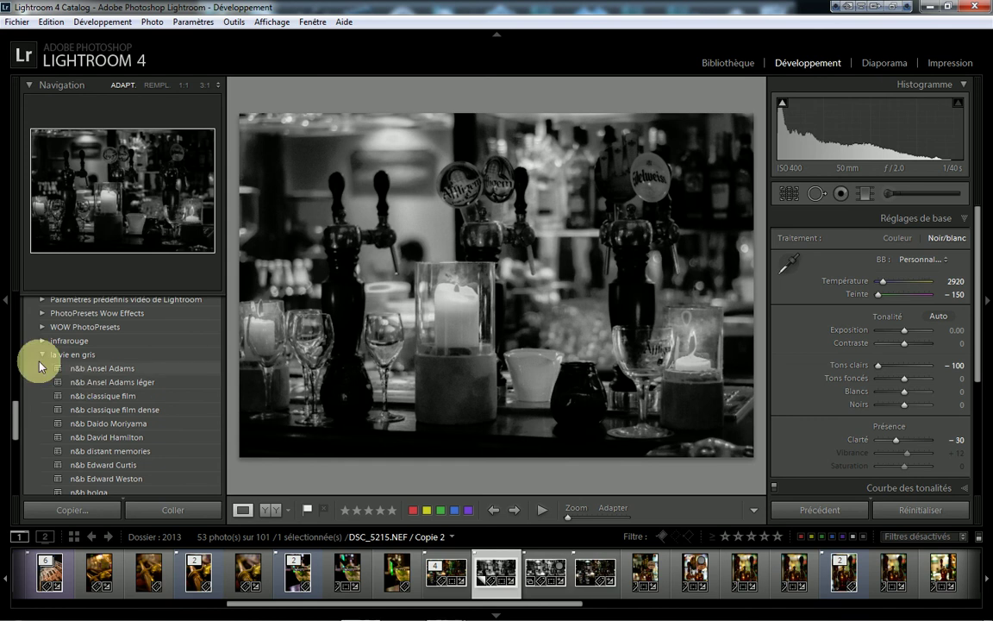
{"action": "left_click", "coordinate": [112, 369]}
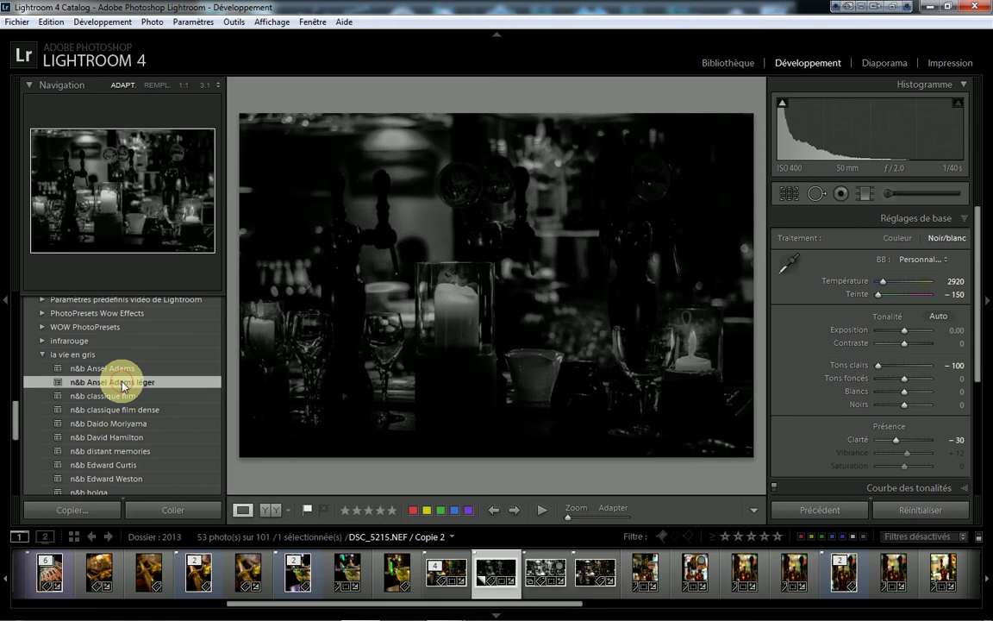
{"action": "left_click", "coordinate": [125, 383]}
{"action": "left_click", "coordinate": [98, 397]}
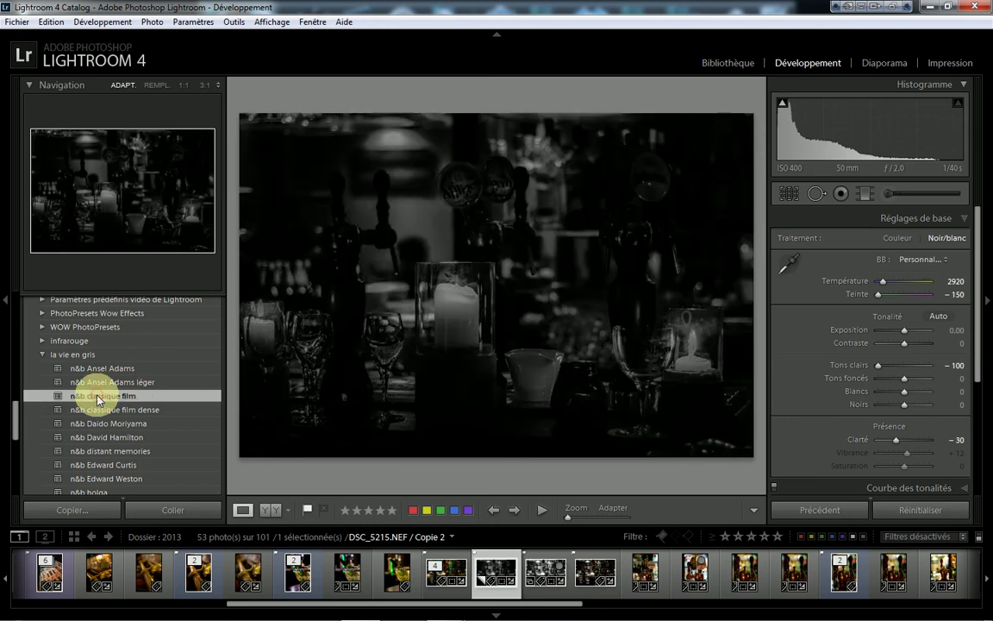
{"action": "left_click", "coordinate": [98, 412]}
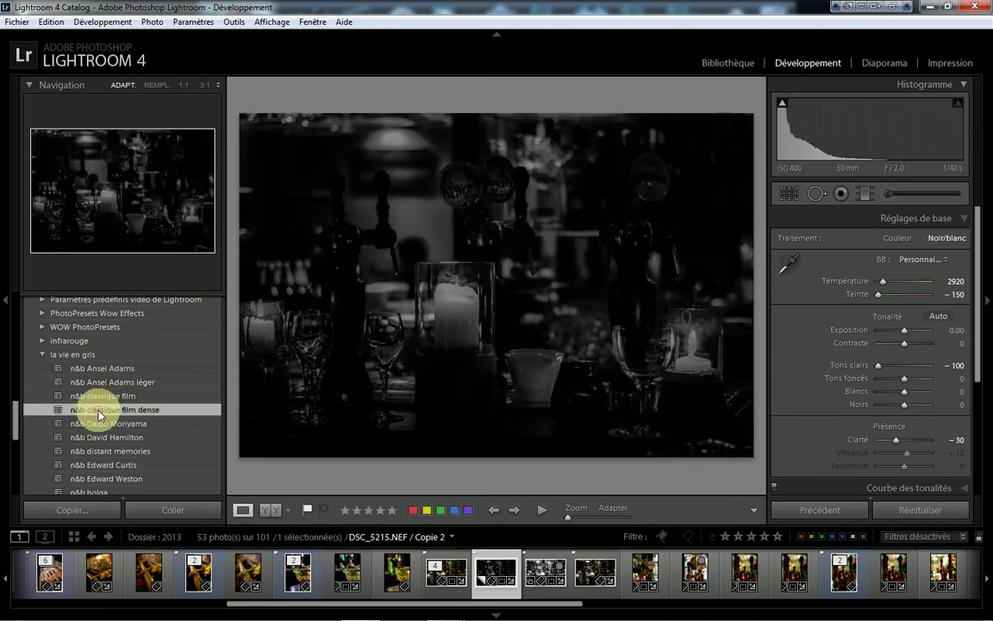
{"action": "left_click", "coordinate": [91, 423]}
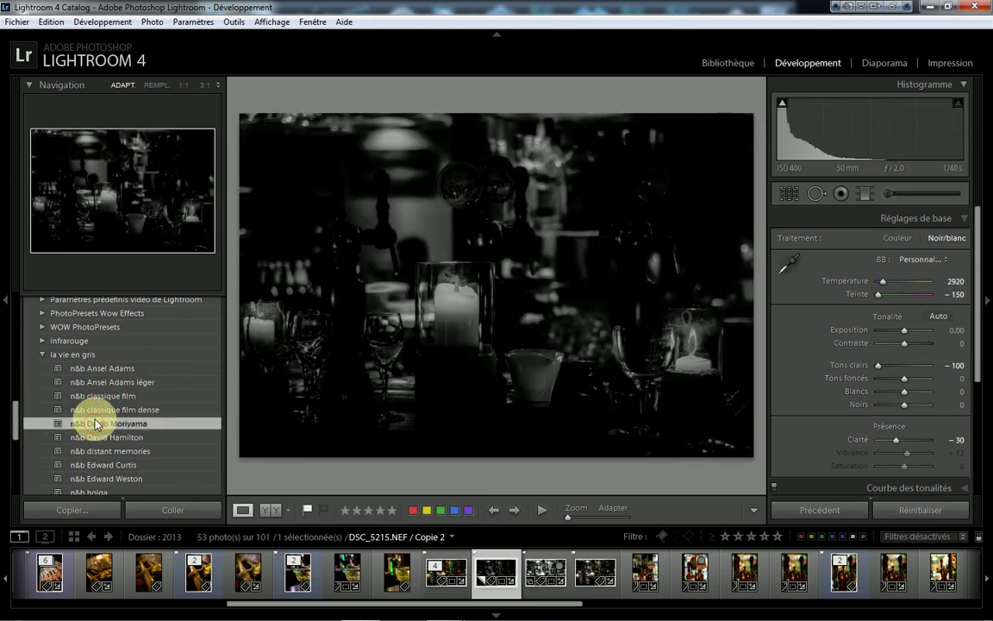
Try the n&b David Hamilton preset and replace it with n&b holga on Copie 2
{"action": "left_click", "coordinate": [95, 442]}
{"action": "scroll", "coordinate": [122, 379], "scroll_direction": "down", "scroll_amount": 2}
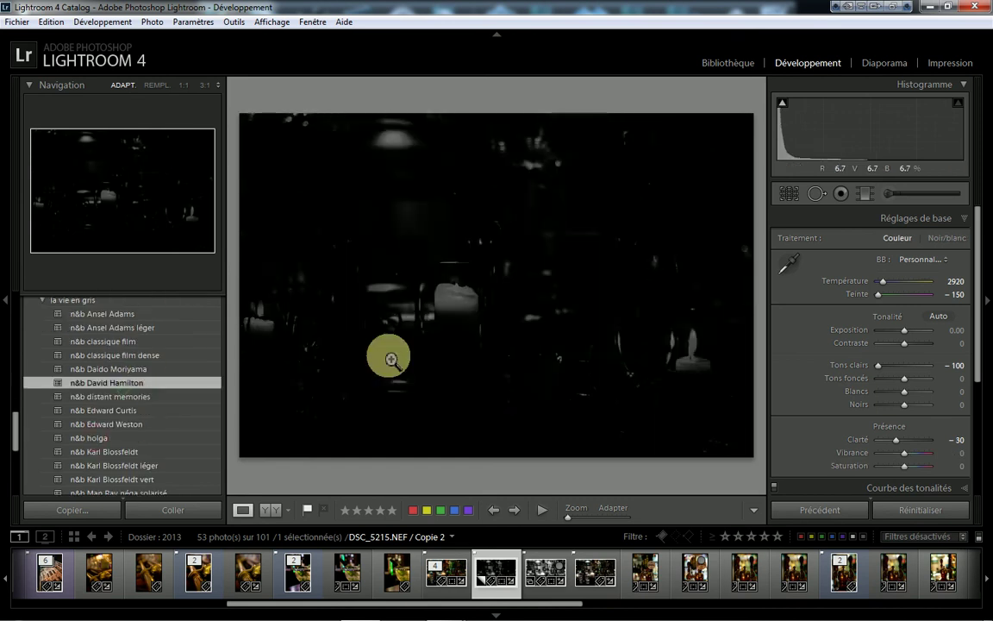
{"action": "left_click", "coordinate": [101, 439]}
{"action": "scroll", "coordinate": [132, 328], "scroll_direction": "down", "scroll_amount": 3}
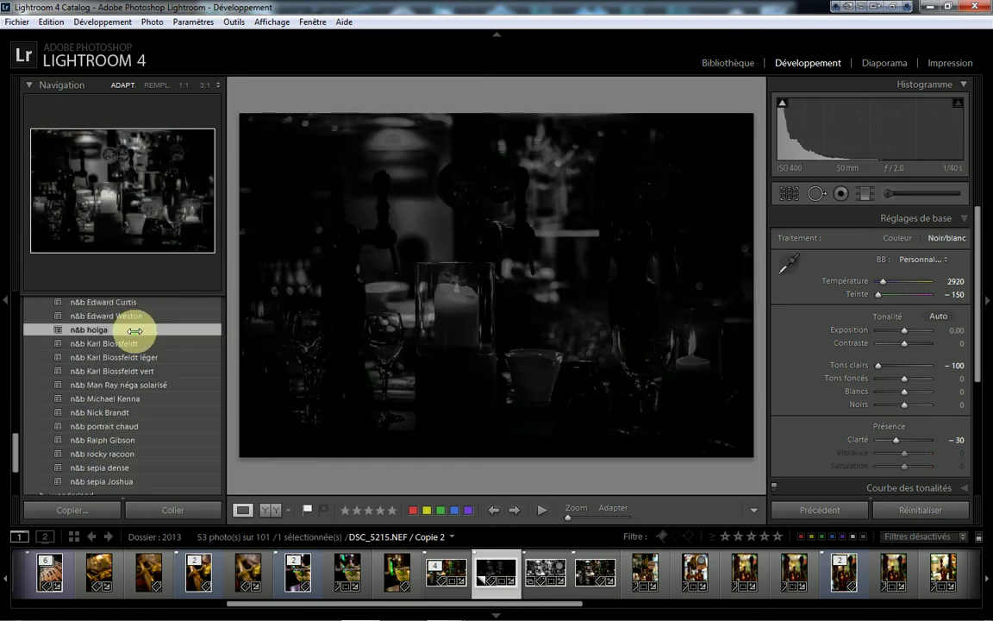
Try the n&b Michael Kenna and n&b Ralph Gibson presets on Copie 2, and reset all of its develop settings
{"action": "left_click", "coordinate": [97, 398]}
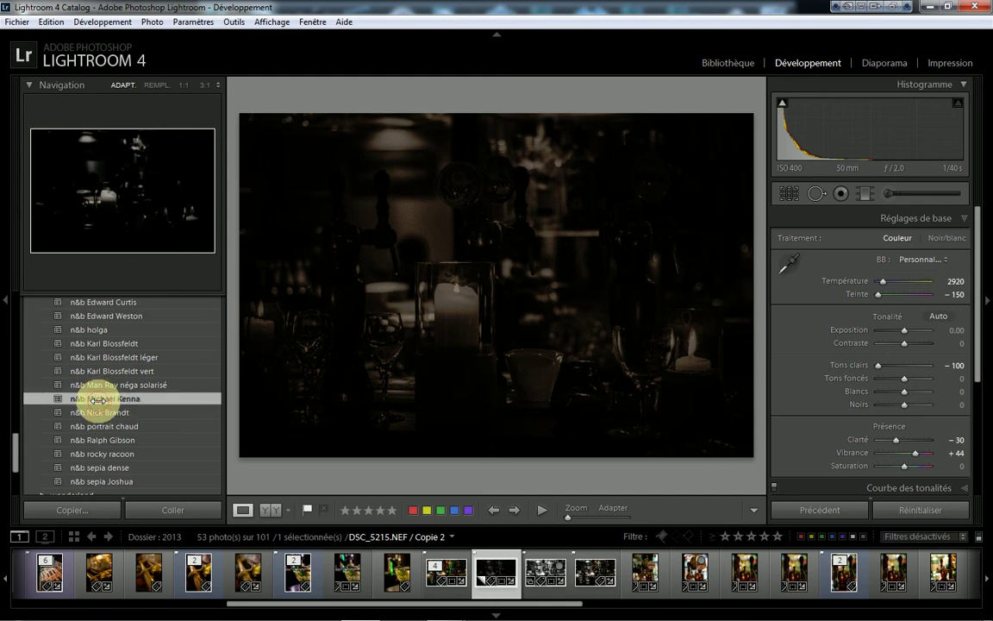
{"action": "left_click", "coordinate": [100, 440]}
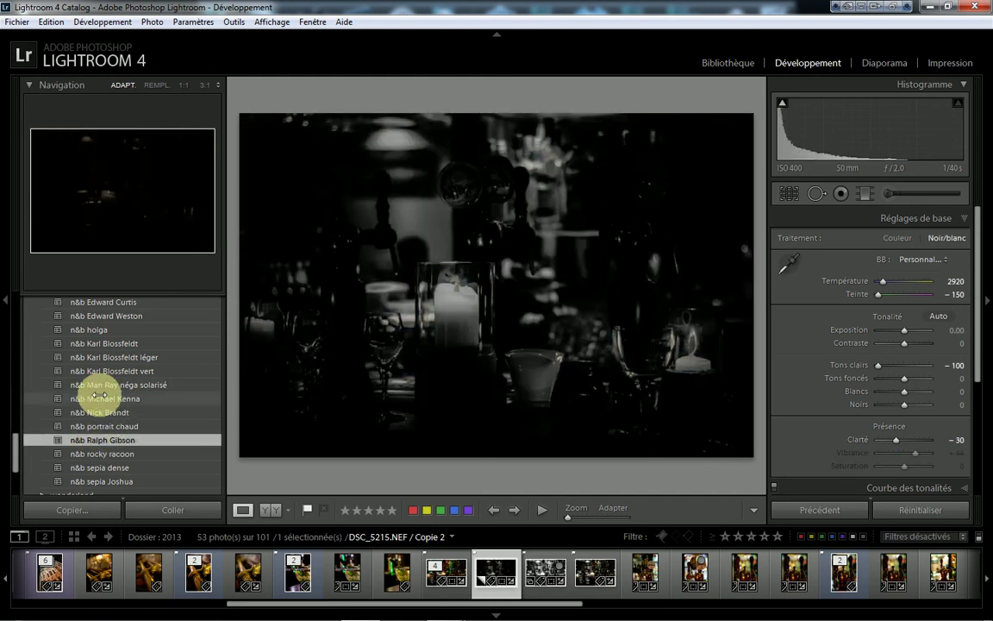
{"action": "left_click", "coordinate": [897, 509]}
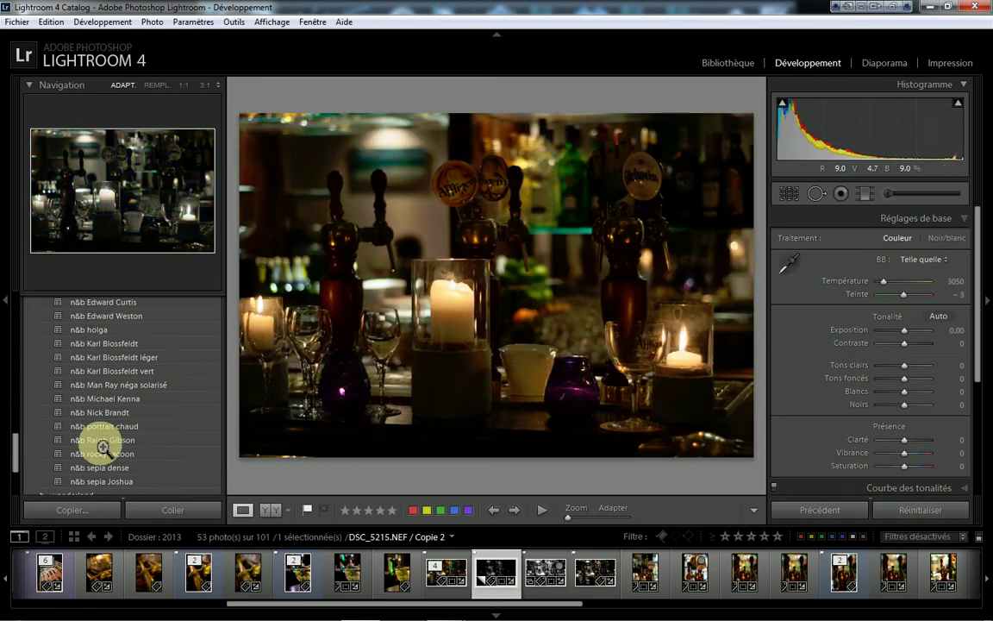
Try the n&b Ralph Gibson and n&b rocky racoon presets on the reset Copie 2, and apply n&b sepia dense
{"action": "left_click", "coordinate": [99, 440]}
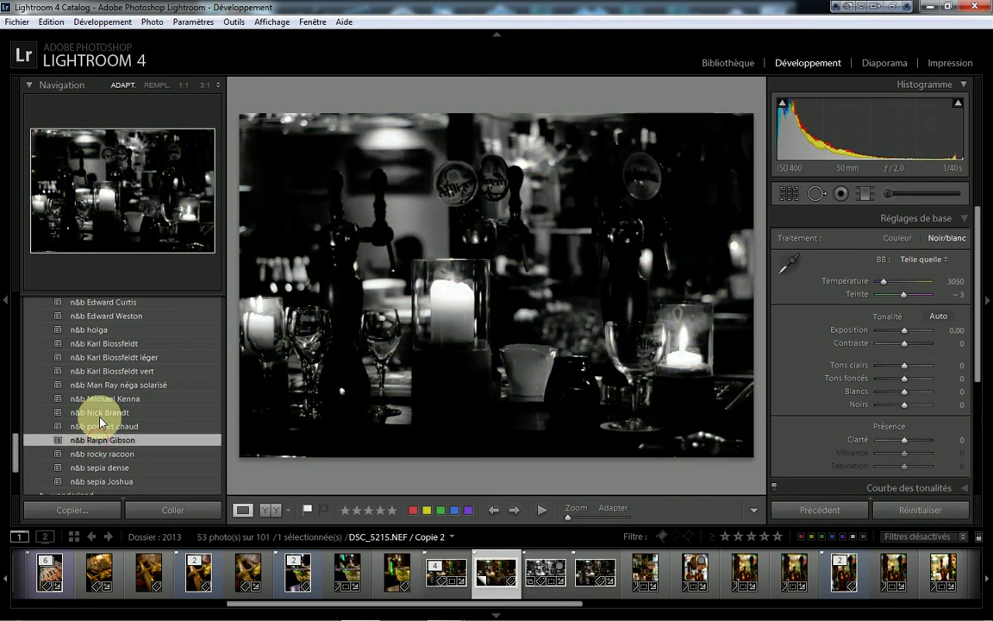
{"action": "scroll", "coordinate": [101, 405], "scroll_direction": "down", "scroll_amount": 2}
{"action": "left_click", "coordinate": [108, 400]}
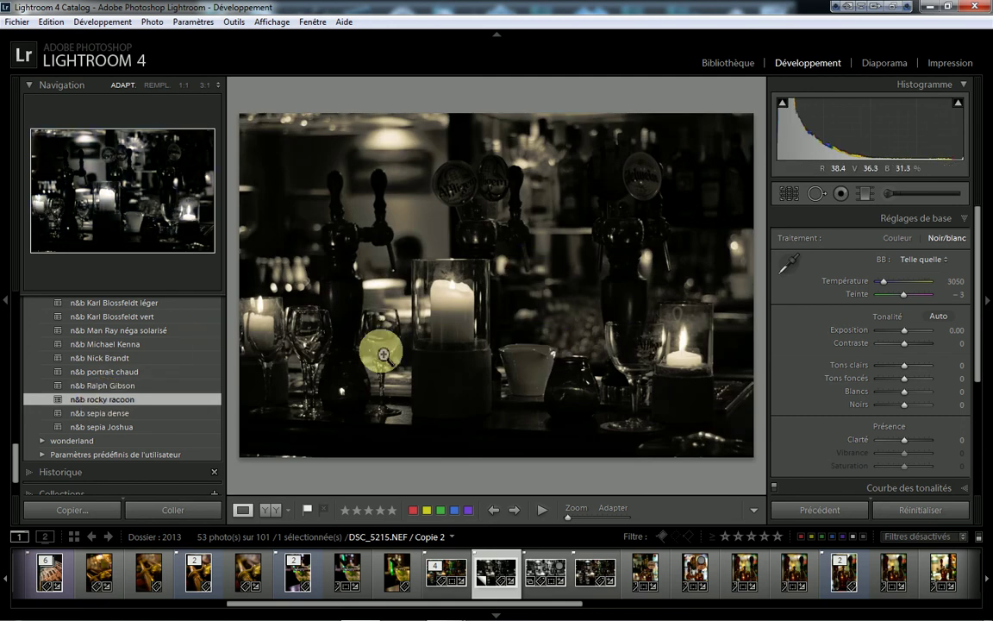
{"action": "left_click", "coordinate": [83, 415]}
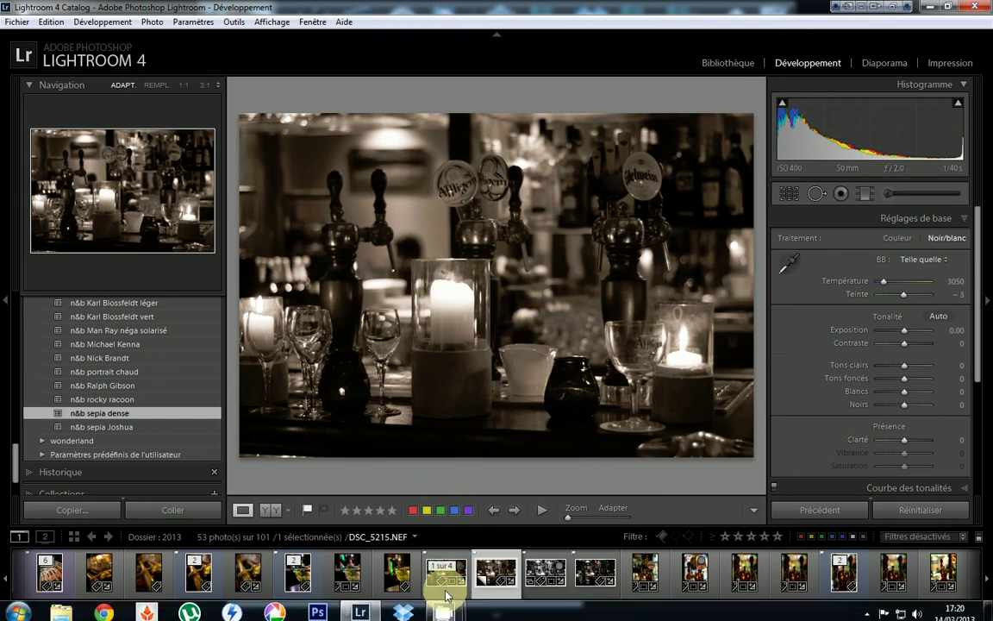
Create another virtual copy from the original colour photo DSC_5215.NEF
{"action": "left_click", "coordinate": [437, 584]}
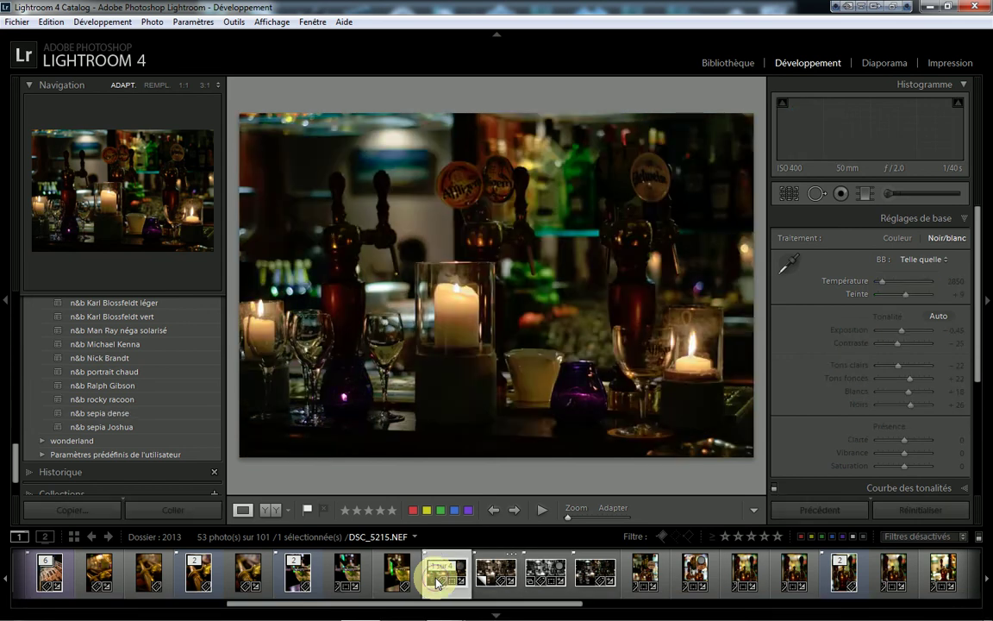
{"action": "right_click", "coordinate": [437, 584]}
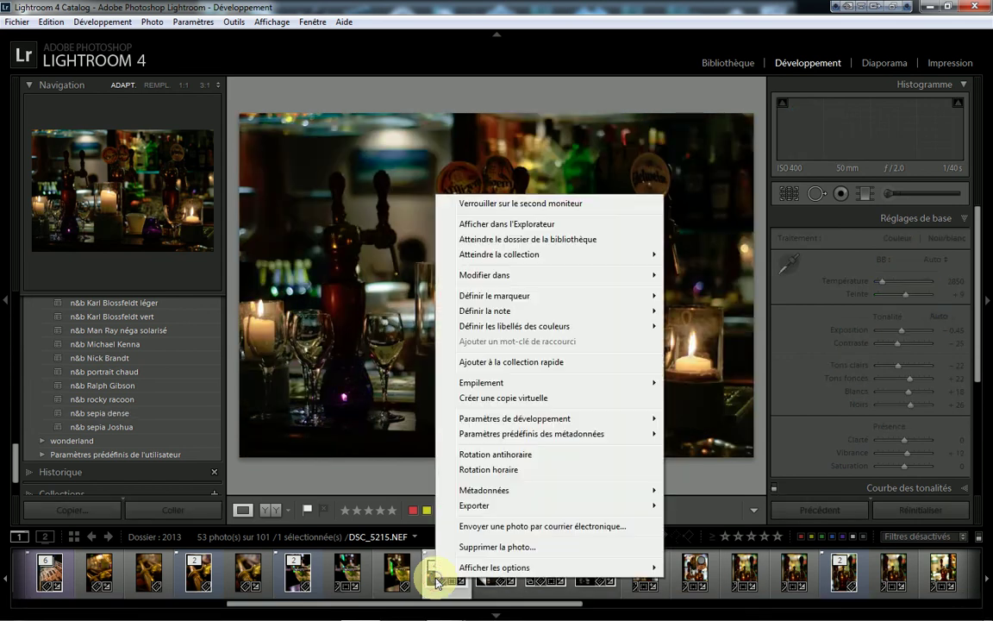
{"action": "left_click", "coordinate": [473, 399]}
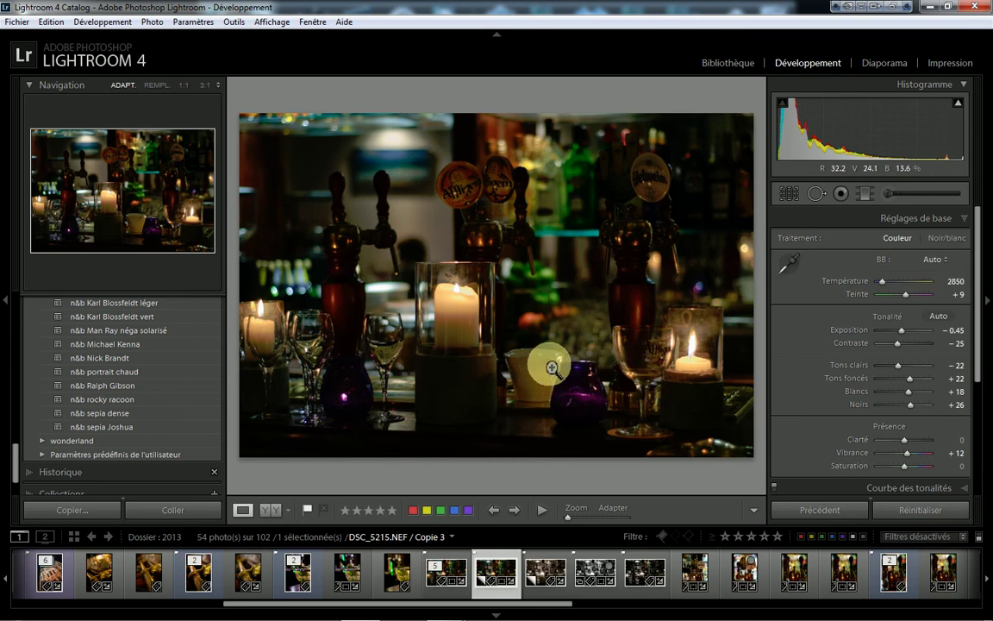
Send the new virtual copy to Silver Efex Pro 2 as a copy with the Lightroom corrections
{"action": "right_click", "coordinate": [543, 325]}
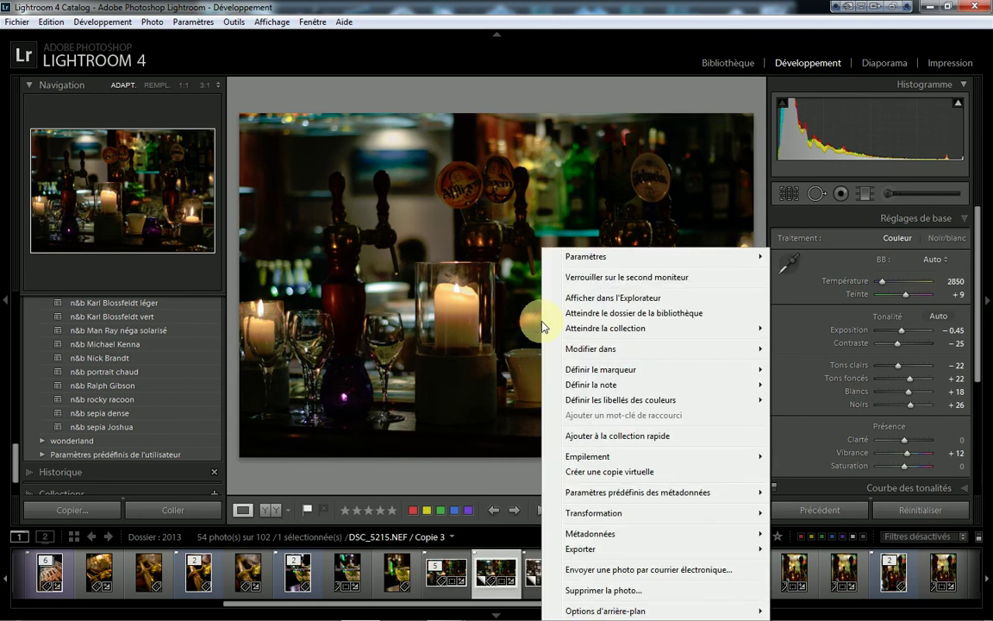
{"action": "mouse_move", "coordinate": [555, 327]}
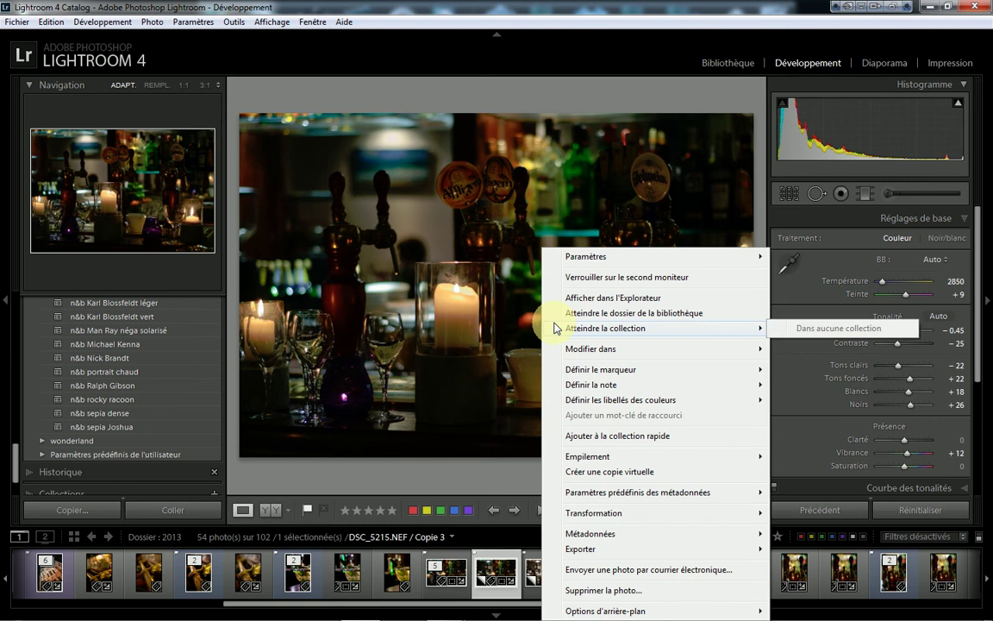
{"action": "mouse_move", "coordinate": [571, 349]}
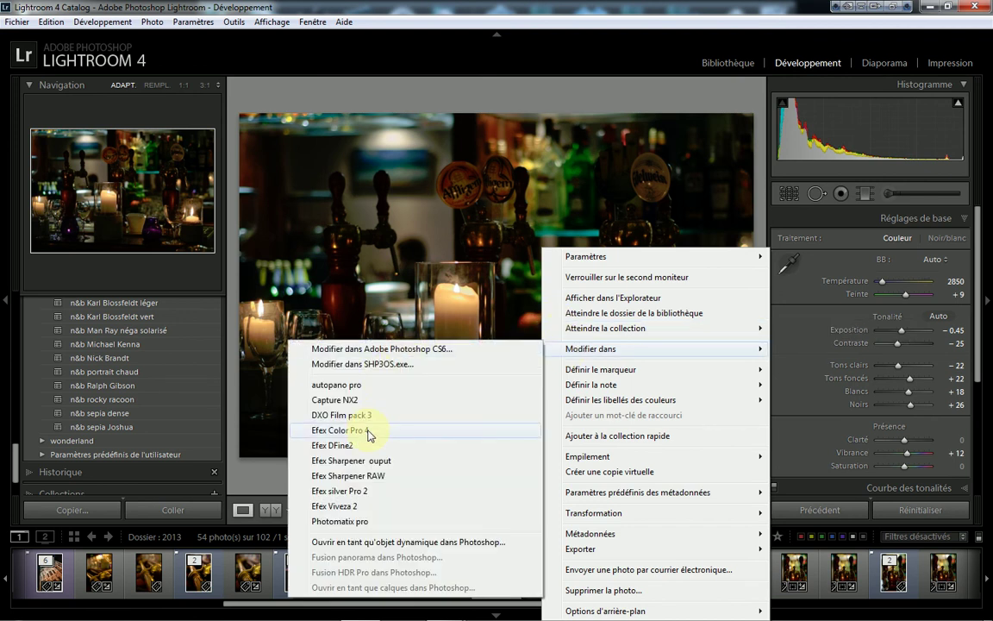
{"action": "left_click", "coordinate": [338, 491]}
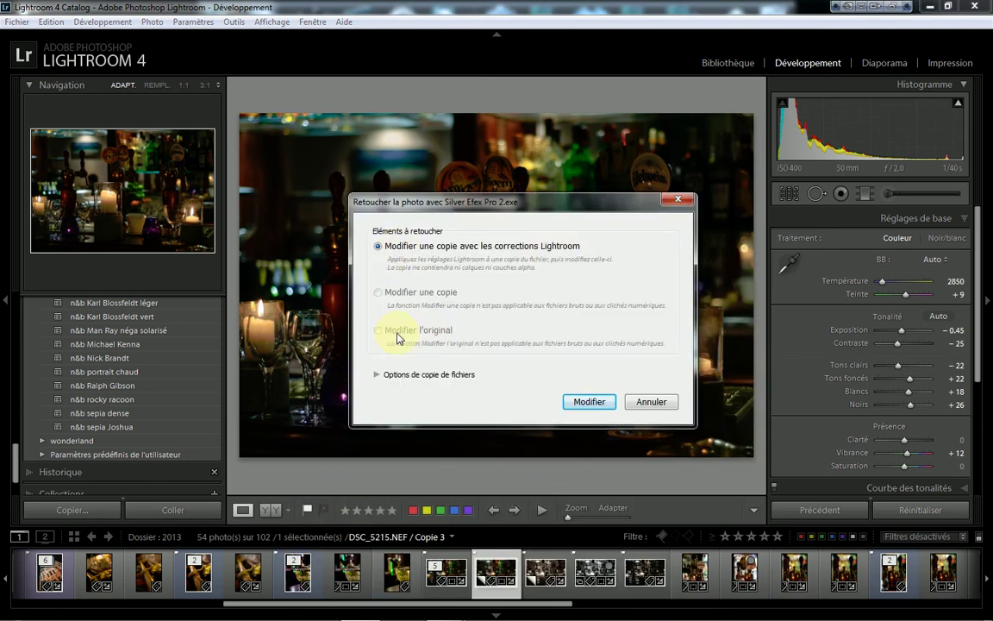
{"action": "left_click", "coordinate": [600, 403]}
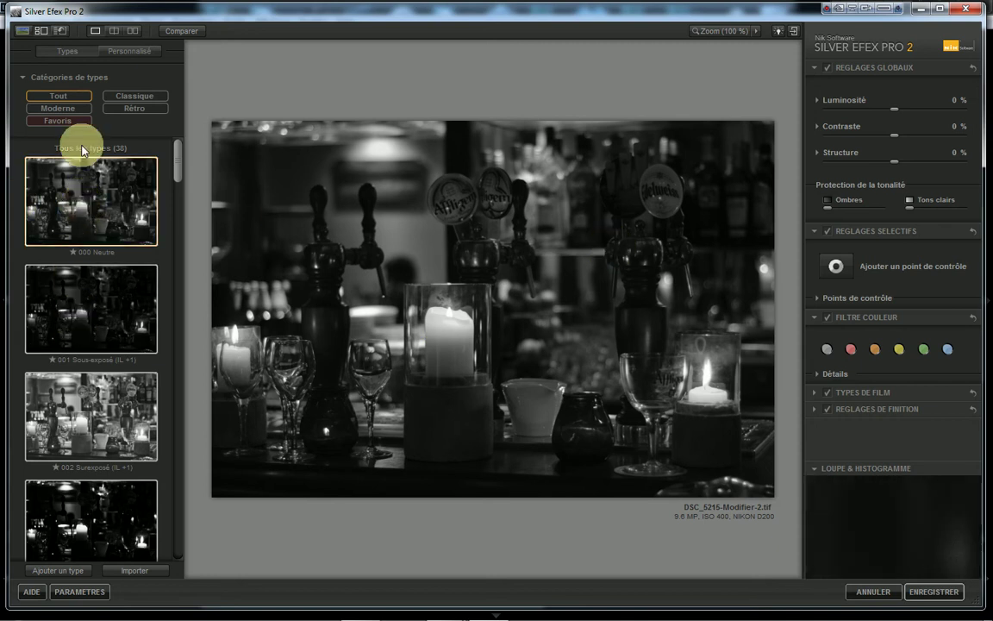
Try the 005 Haute structure (dure) type from the Classique category on the photo
{"action": "left_click", "coordinate": [127, 98]}
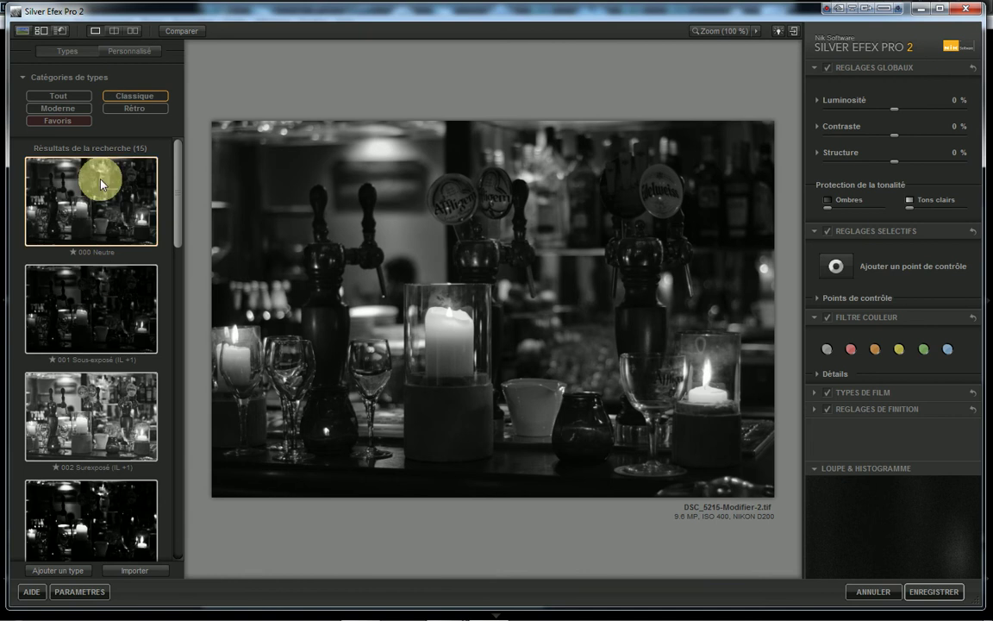
{"action": "scroll", "coordinate": [101, 413], "scroll_direction": "down", "scroll_amount": 1}
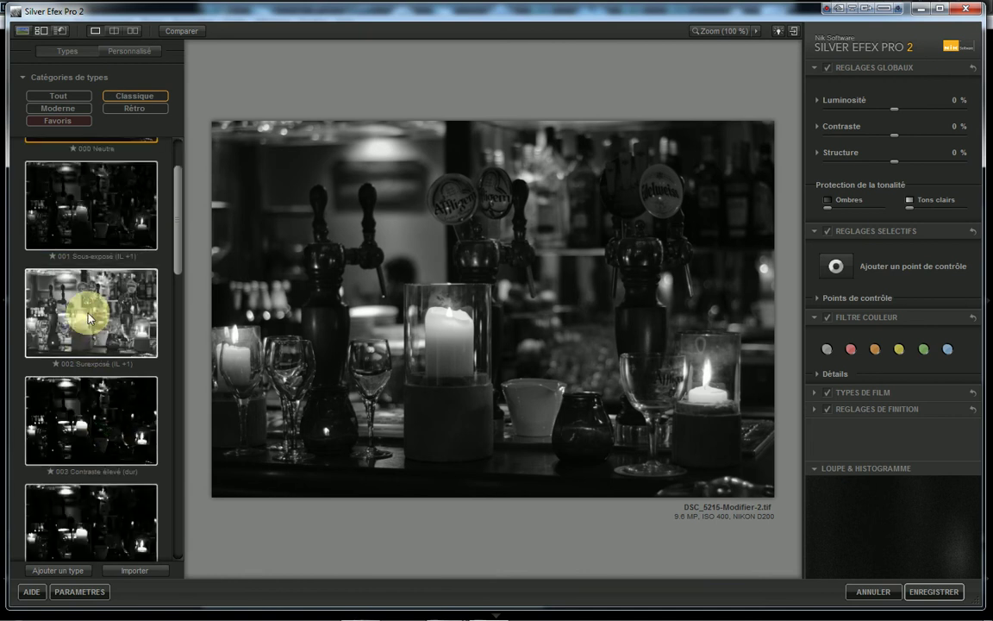
{"action": "scroll", "coordinate": [84, 440], "scroll_direction": "down", "scroll_amount": 1}
{"action": "scroll", "coordinate": [82, 504], "scroll_direction": "down", "scroll_amount": 1}
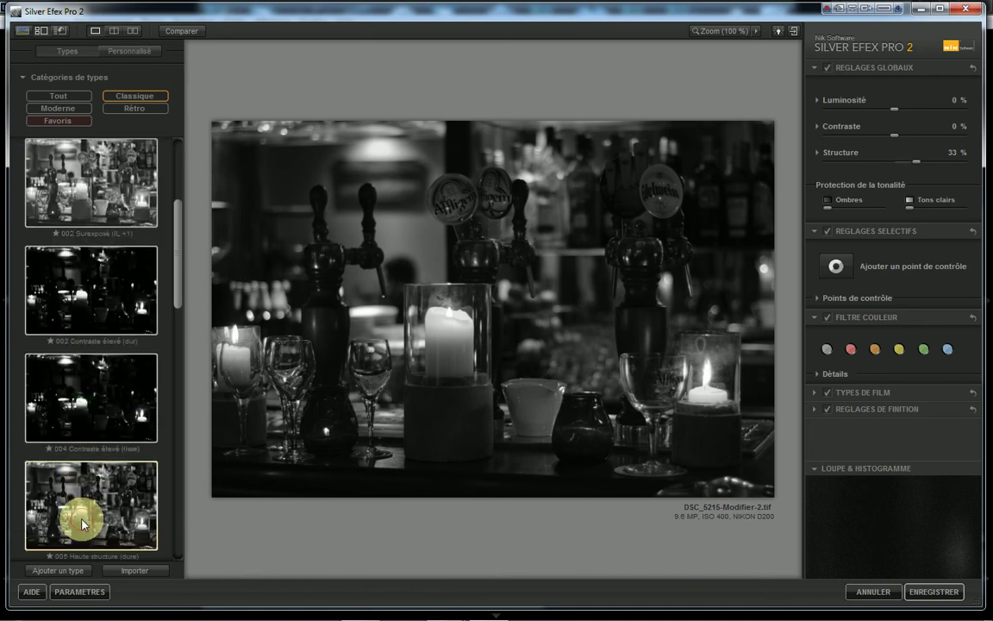
{"action": "left_click", "coordinate": [79, 514]}
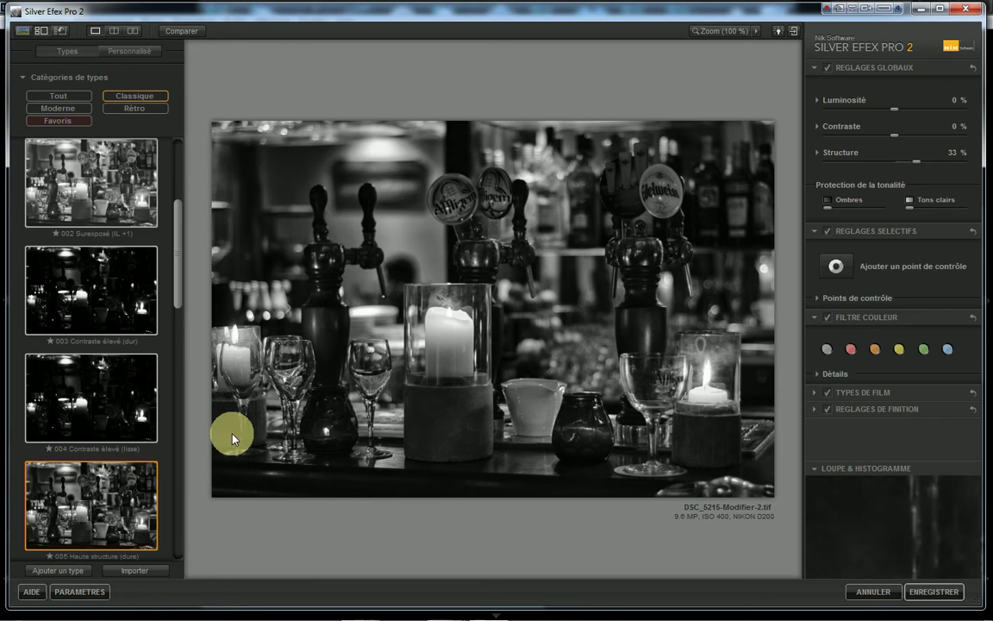
Try the Rétro types 027 Sépia doux, 036 Ancienne plaque II and 037 Trou d'épingle on the photo
{"action": "left_click_drag", "start_coordinate": [176, 237], "coordinate": [192, 124]}
{"action": "left_click", "coordinate": [145, 110]}
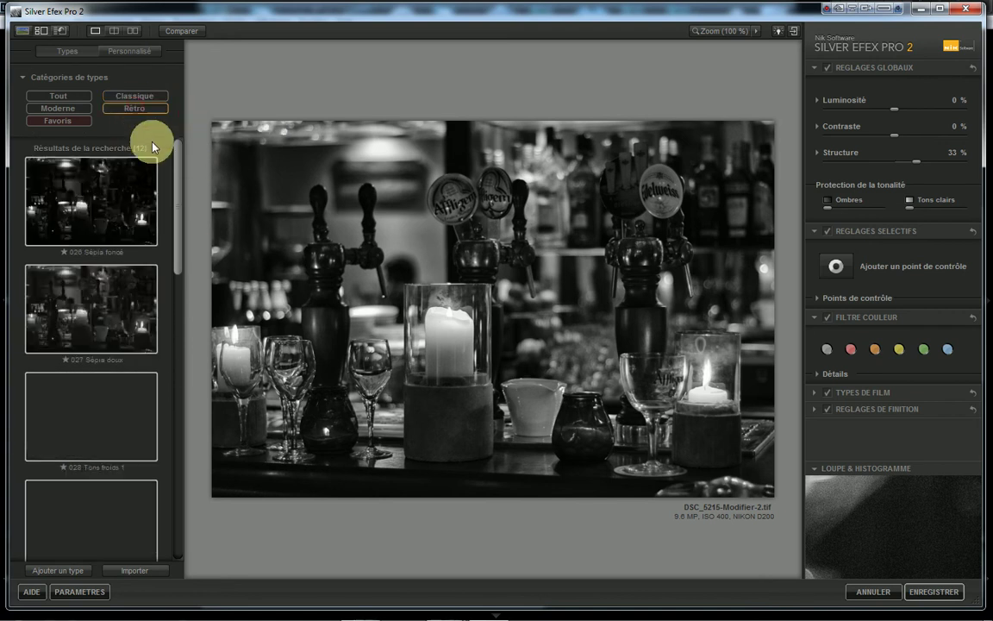
{"action": "left_click", "coordinate": [102, 322]}
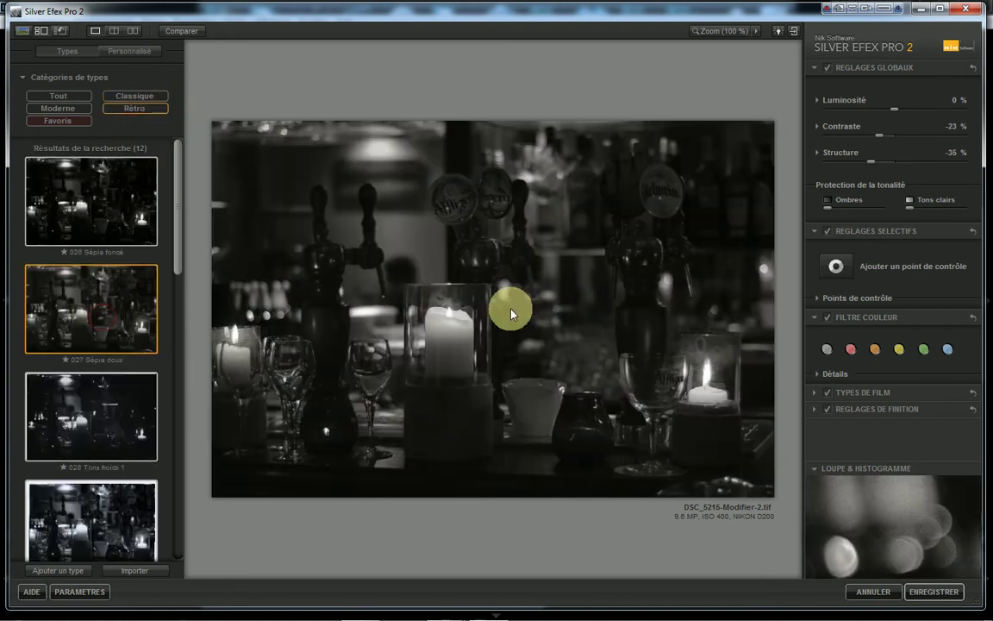
{"action": "left_click_drag", "start_coordinate": [179, 215], "coordinate": [182, 515]}
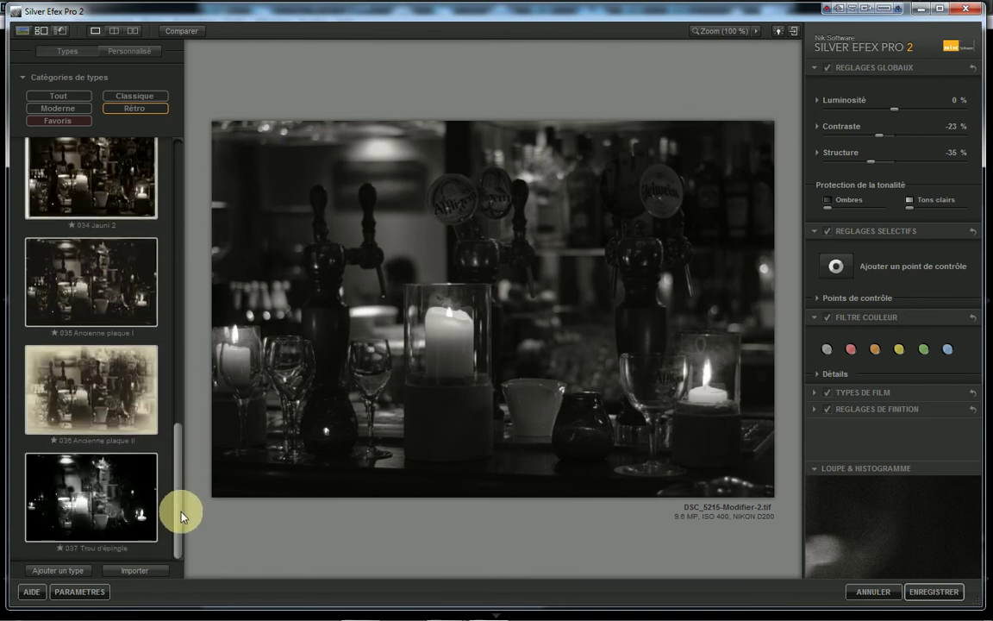
{"action": "left_click", "coordinate": [105, 401]}
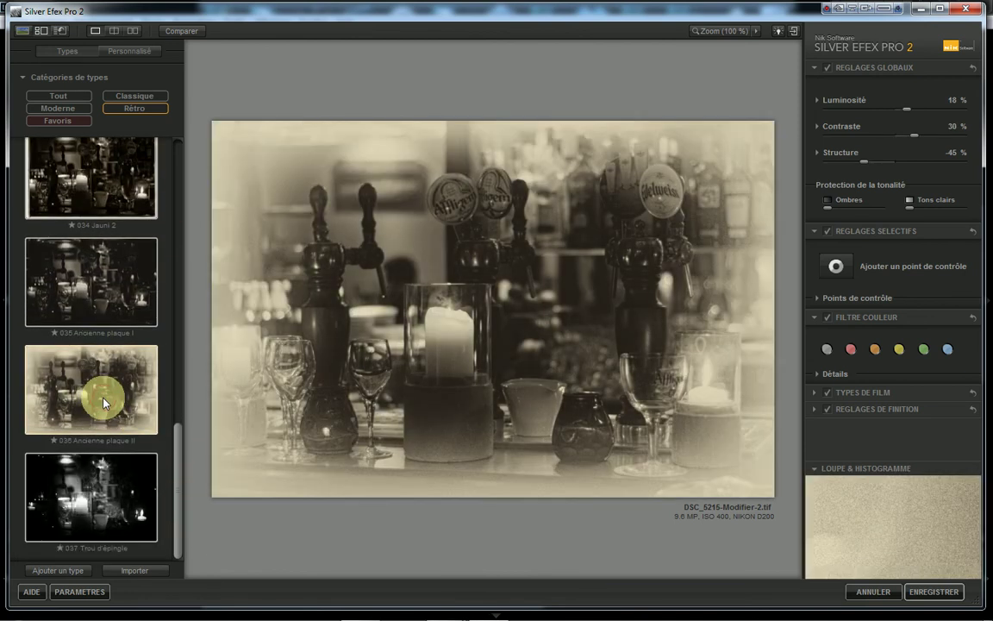
{"action": "left_click", "coordinate": [71, 524]}
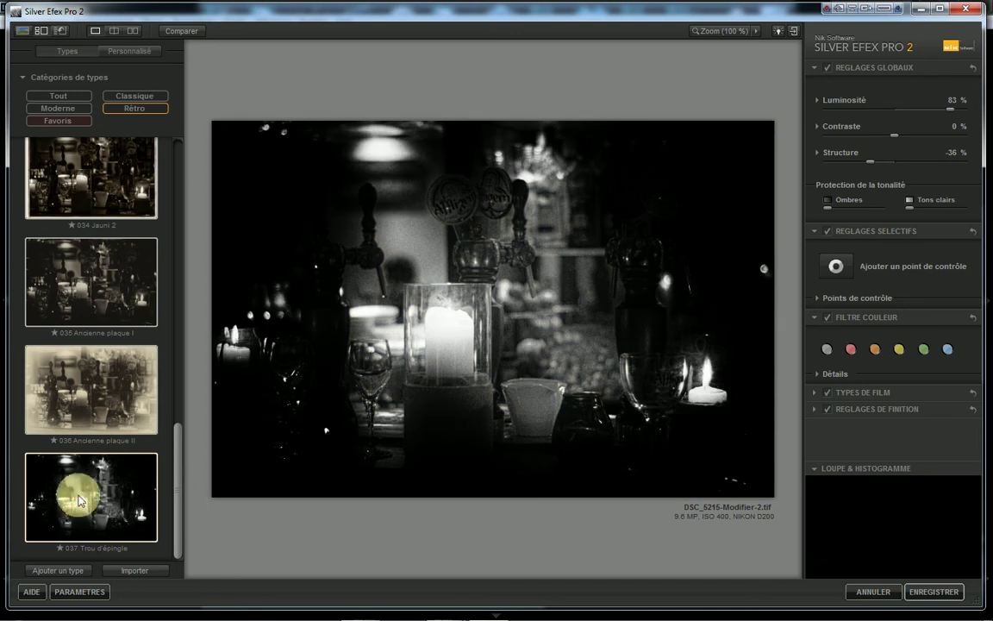
Browse the Moderne types, and try 029 Tons froids 2 from the list of all types
{"action": "left_click", "coordinate": [65, 109]}
{"action": "left_click_drag", "start_coordinate": [177, 205], "coordinate": [183, 501]}
{"action": "left_click_drag", "start_coordinate": [181, 462], "coordinate": [1, 106]}
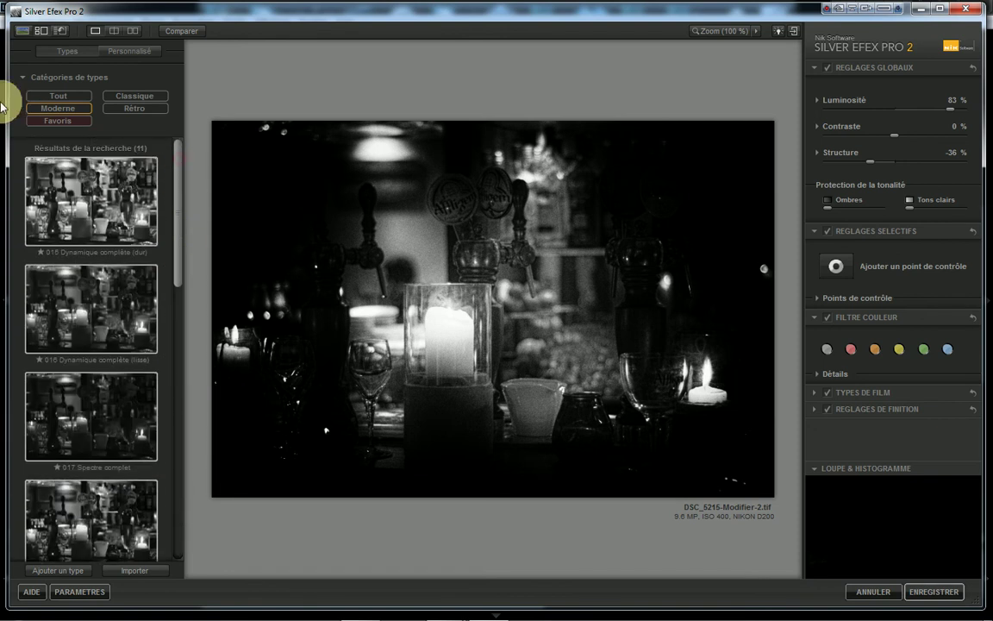
{"action": "left_click", "coordinate": [44, 96]}
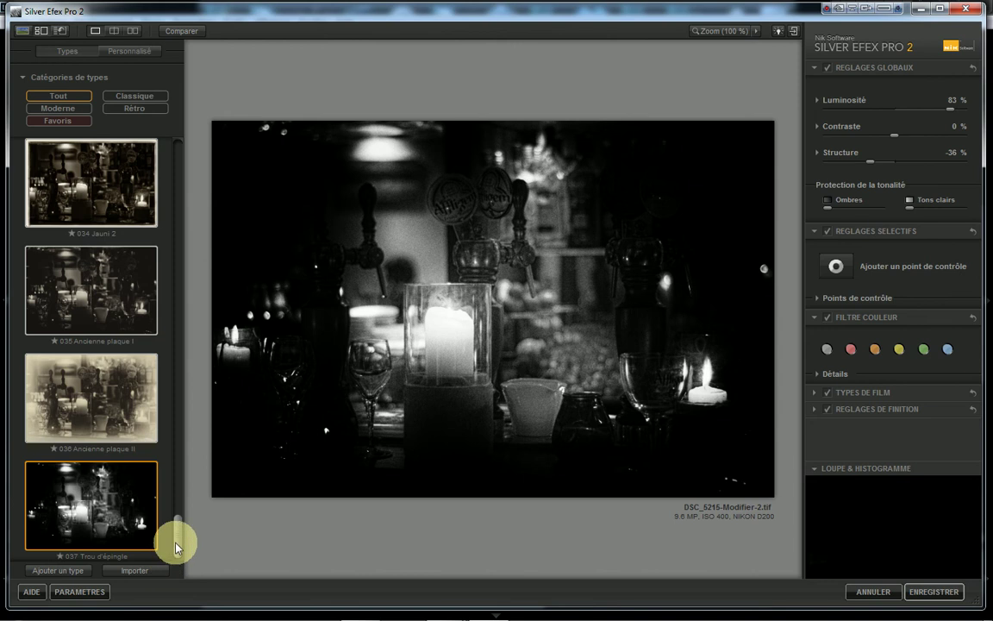
{"action": "left_click_drag", "start_coordinate": [176, 545], "coordinate": [180, 465]}
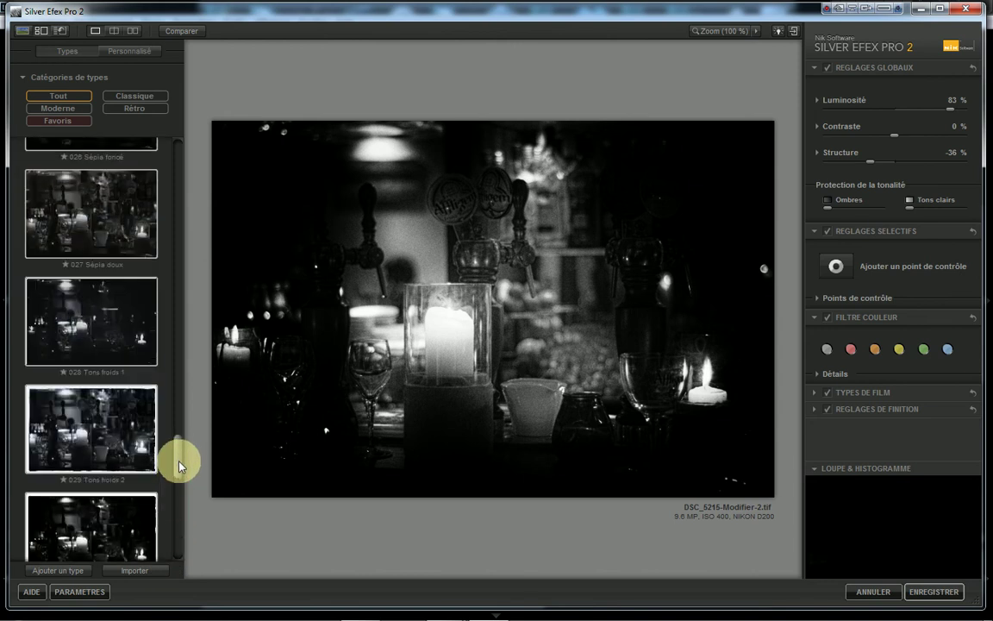
{"action": "left_click", "coordinate": [82, 435]}
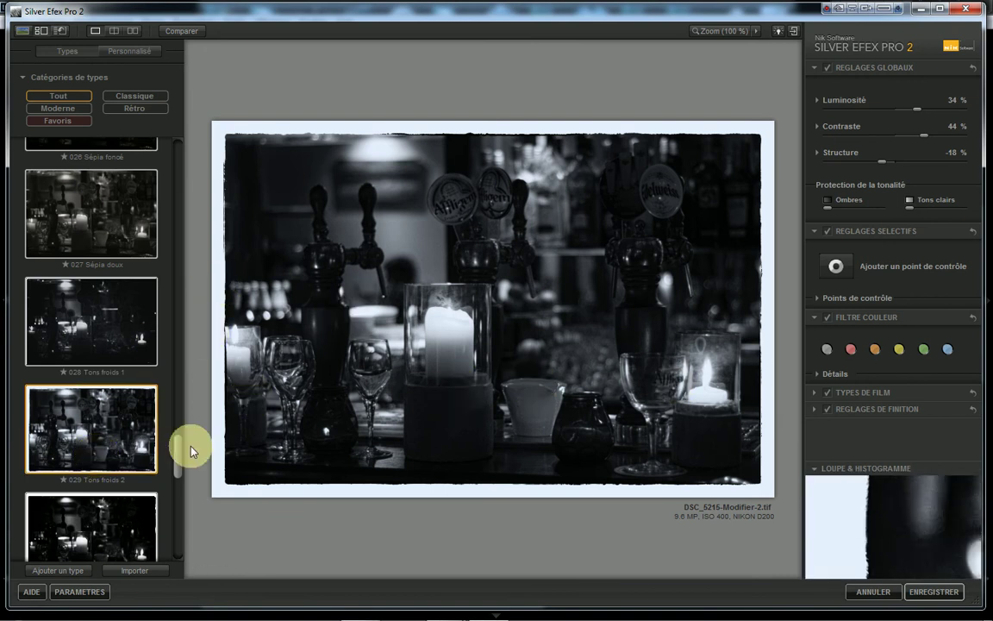
Browse back to the Classique types and apply 005 Haute structure (dure) to the photo again
{"action": "left_click_drag", "start_coordinate": [179, 464], "coordinate": [178, 410]}
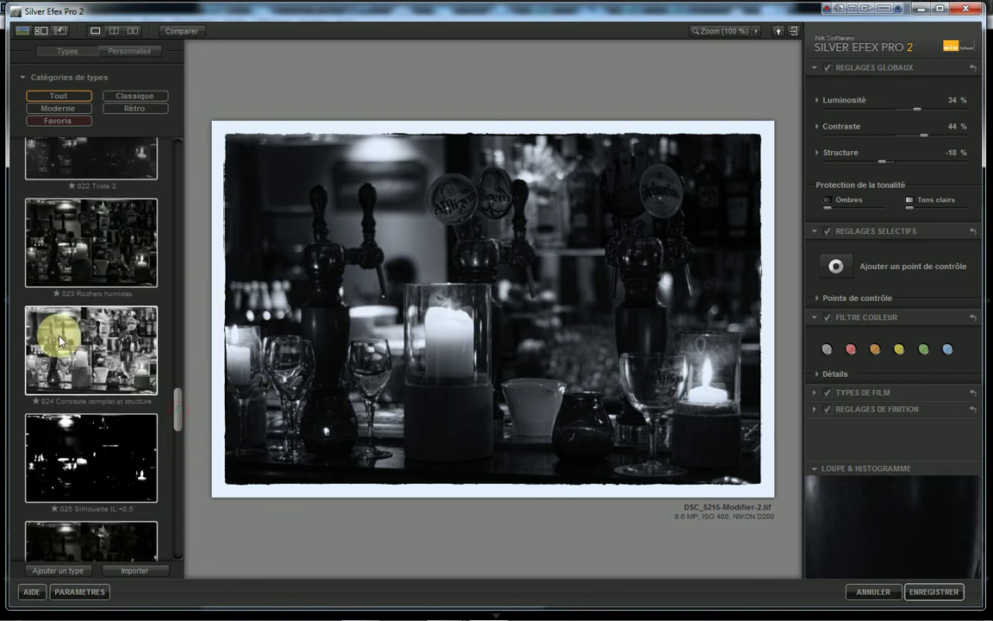
{"action": "left_click", "coordinate": [121, 95]}
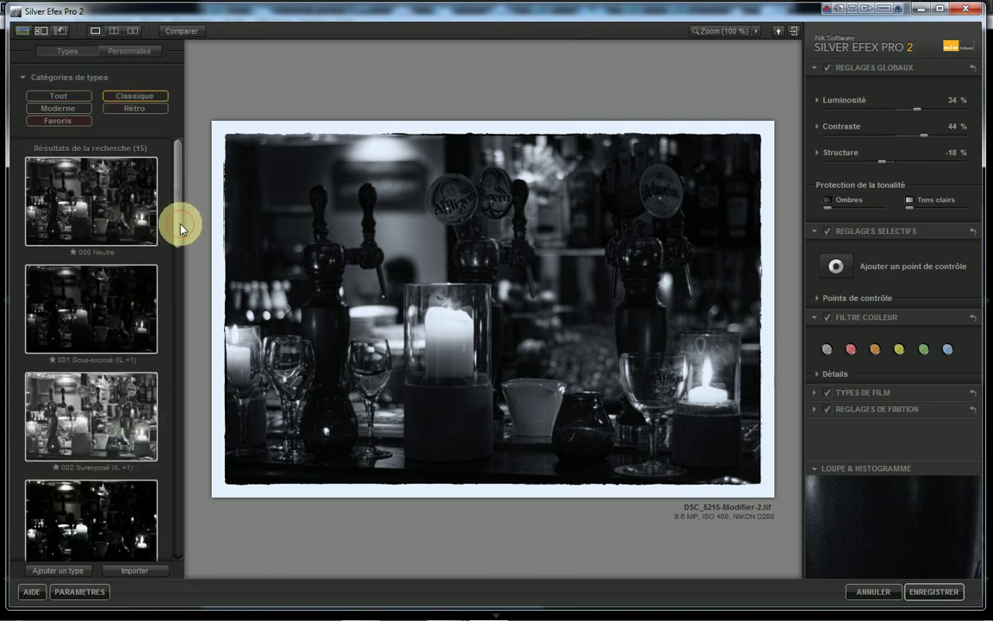
{"action": "left_click_drag", "start_coordinate": [178, 221], "coordinate": [180, 321]}
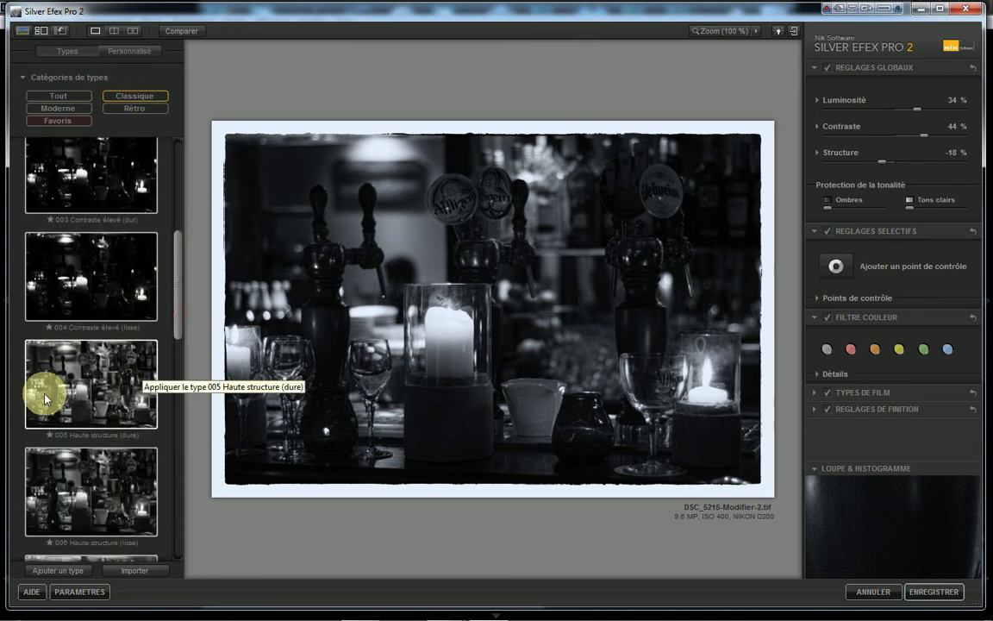
{"action": "left_click", "coordinate": [76, 377]}
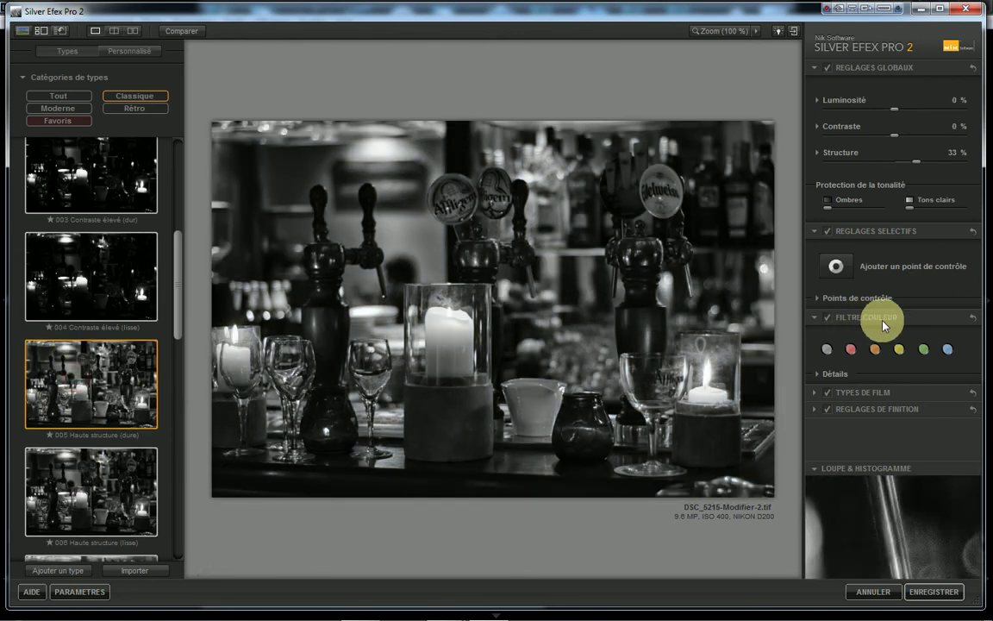
Try the blue colour filter on the photo and return to the neutral filter
{"action": "left_click", "coordinate": [948, 351]}
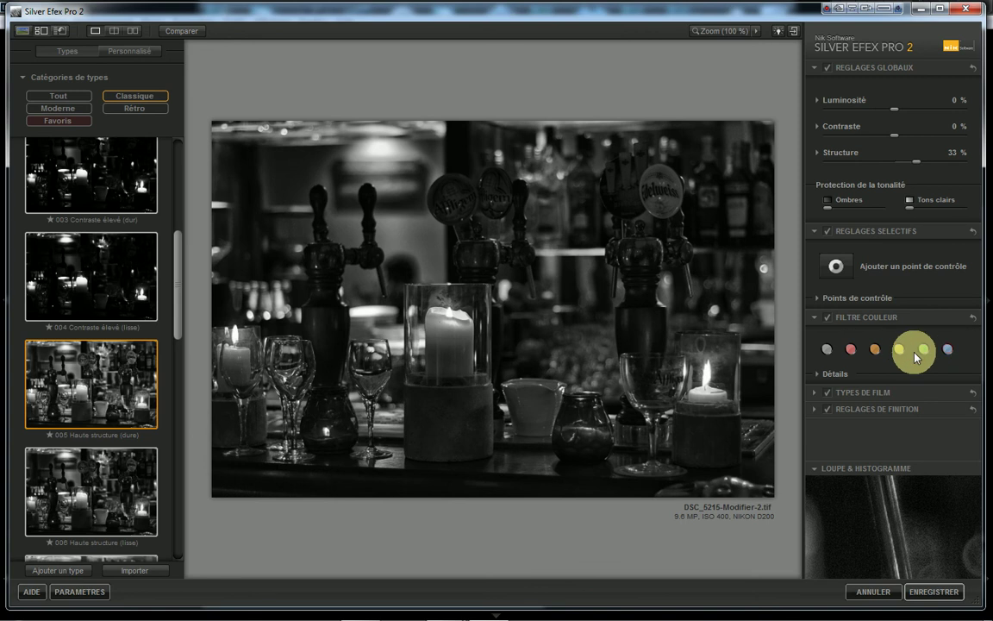
{"action": "left_click", "coordinate": [827, 349]}
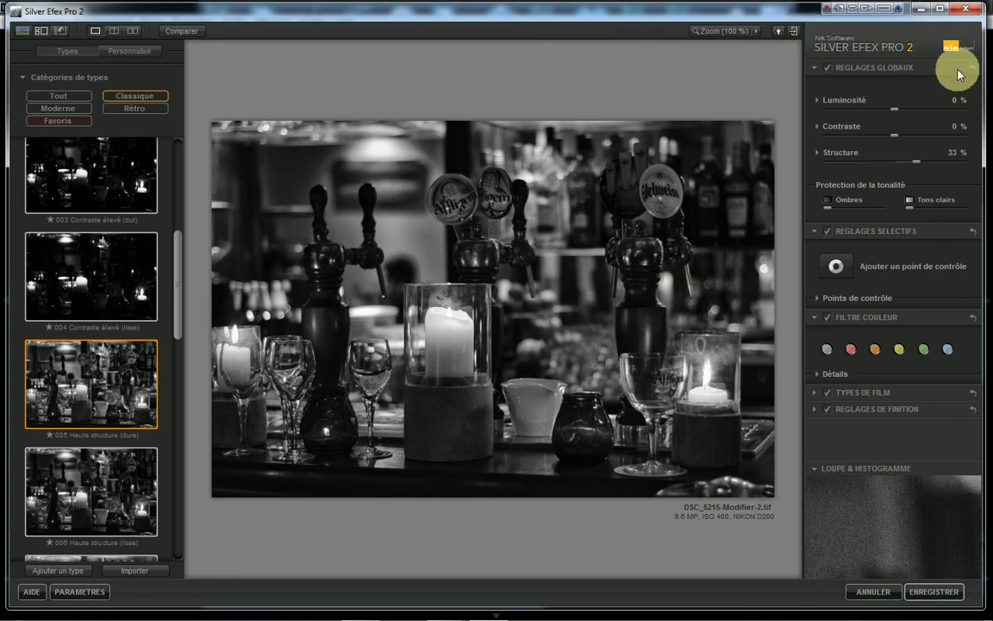
Place a control point in the background just above the central candle glass and adjust the size of its area
{"action": "left_click", "coordinate": [837, 269]}
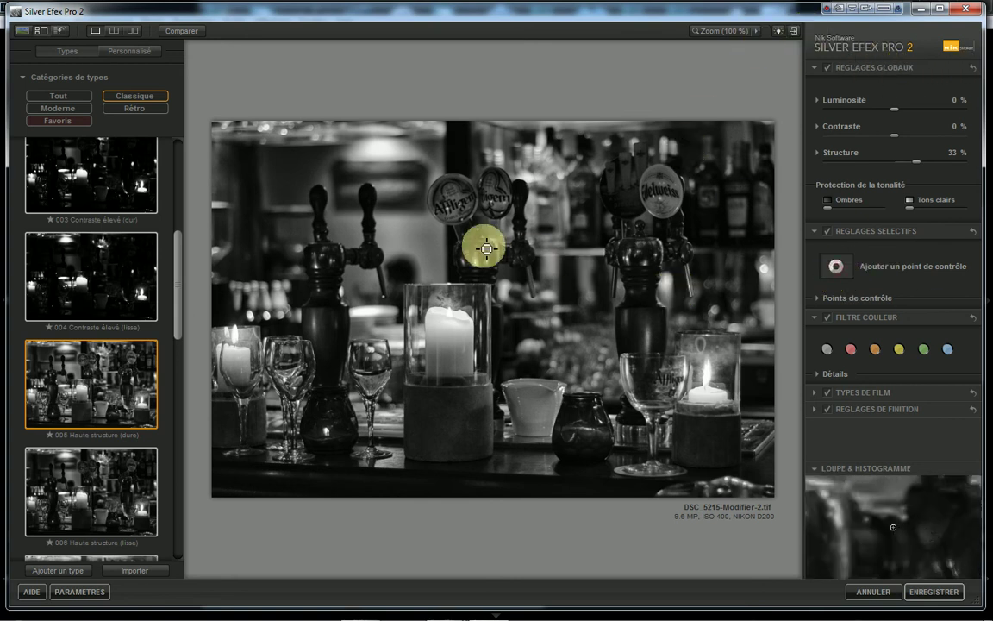
{"action": "left_click", "coordinate": [422, 245]}
{"action": "mouse_move", "coordinate": [455, 243]}
{"action": "left_mouse_down"}
{"action": "mouse_move", "coordinate": [482, 247]}
{"action": "mouse_move", "coordinate": [469, 243]}
{"action": "left_mouse_up"}
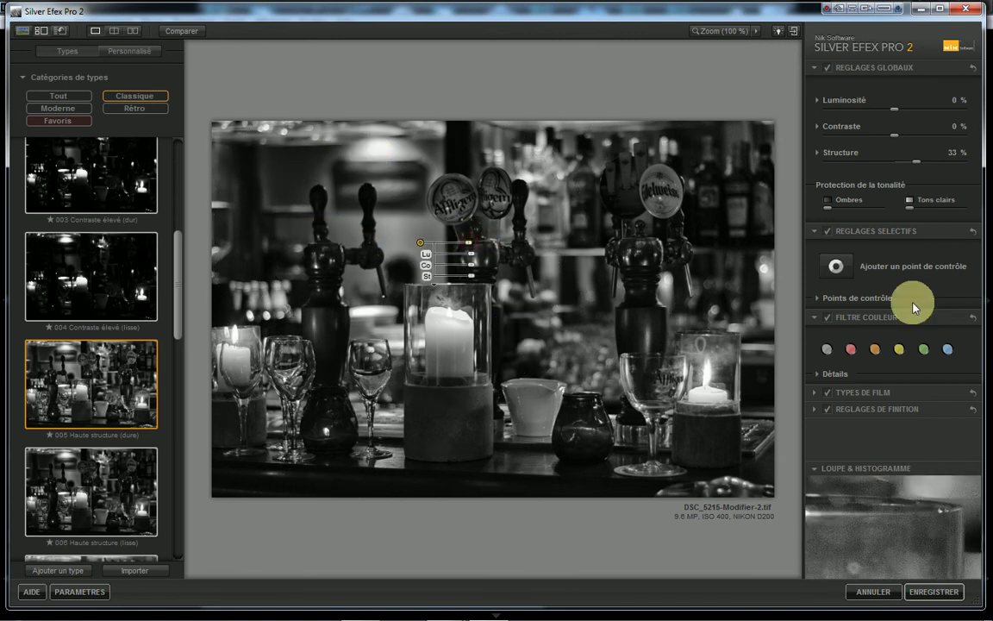
Set the colour filter's intensity to 1 % at hue 240°, raise the control point's luminosity to 11 %, and expand its remaining sliders
{"action": "left_click", "coordinate": [820, 375]}
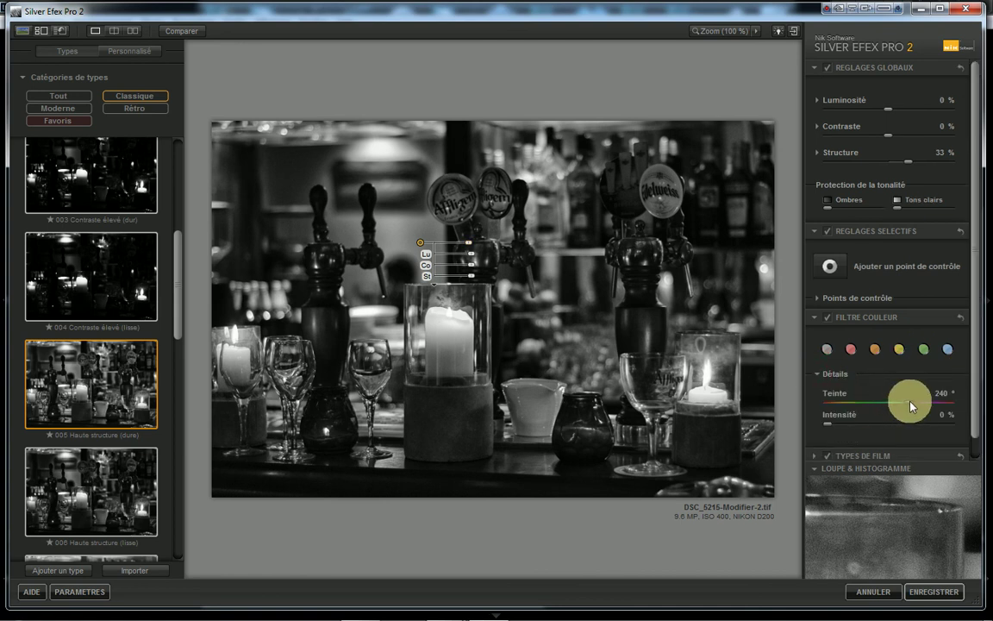
{"action": "mouse_move", "coordinate": [826, 423]}
{"action": "left_mouse_down"}
{"action": "mouse_move", "coordinate": [886, 422]}
{"action": "mouse_move", "coordinate": [826, 422]}
{"action": "left_mouse_up"}
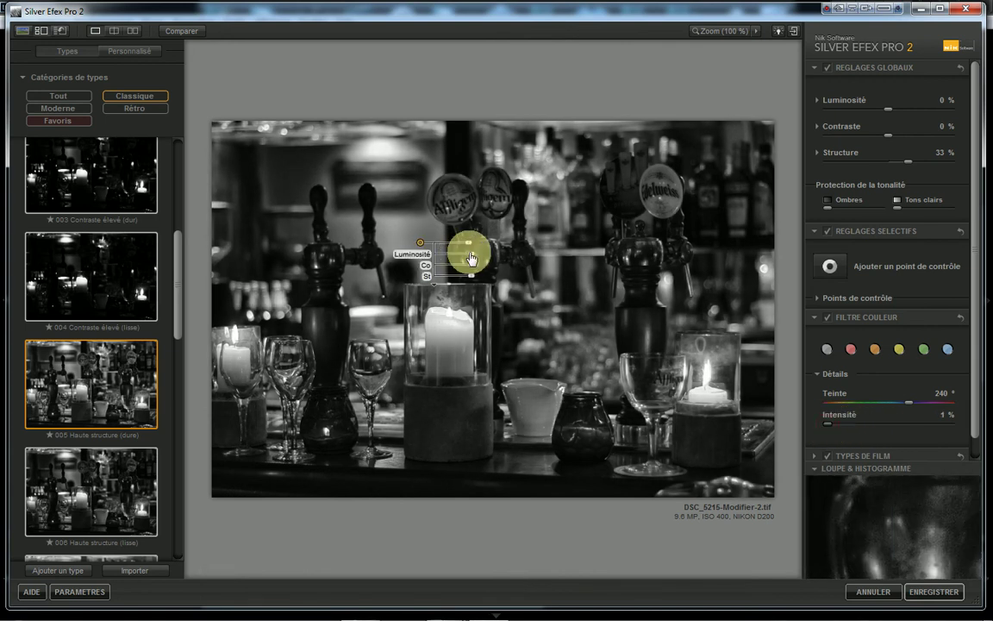
{"action": "mouse_move", "coordinate": [465, 250]}
{"action": "left_mouse_down"}
{"action": "mouse_move", "coordinate": [493, 253]}
{"action": "mouse_move", "coordinate": [474, 258]}
{"action": "left_mouse_up"}
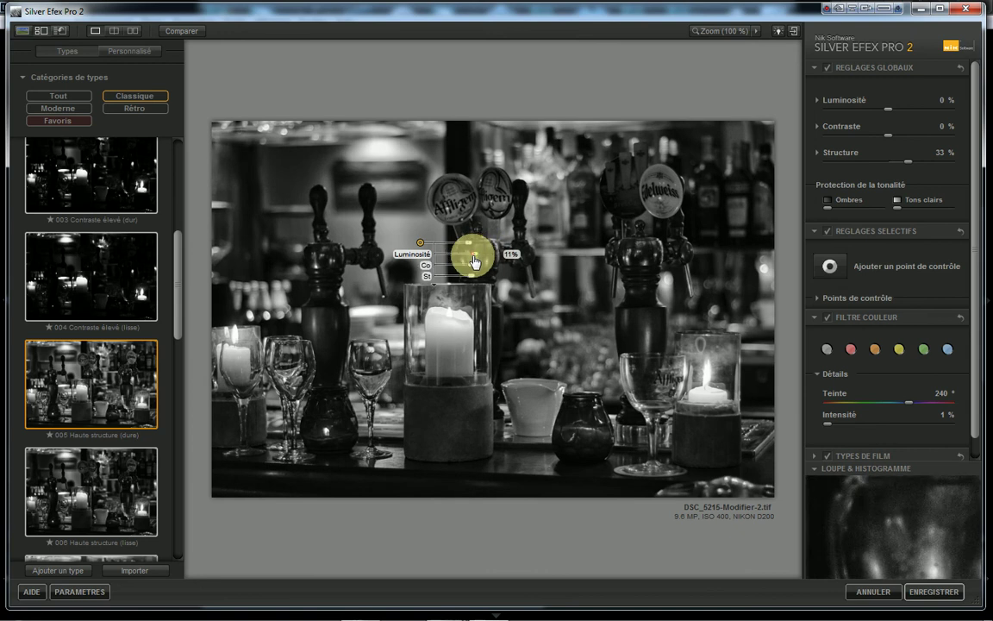
{"action": "left_click", "coordinate": [428, 283]}
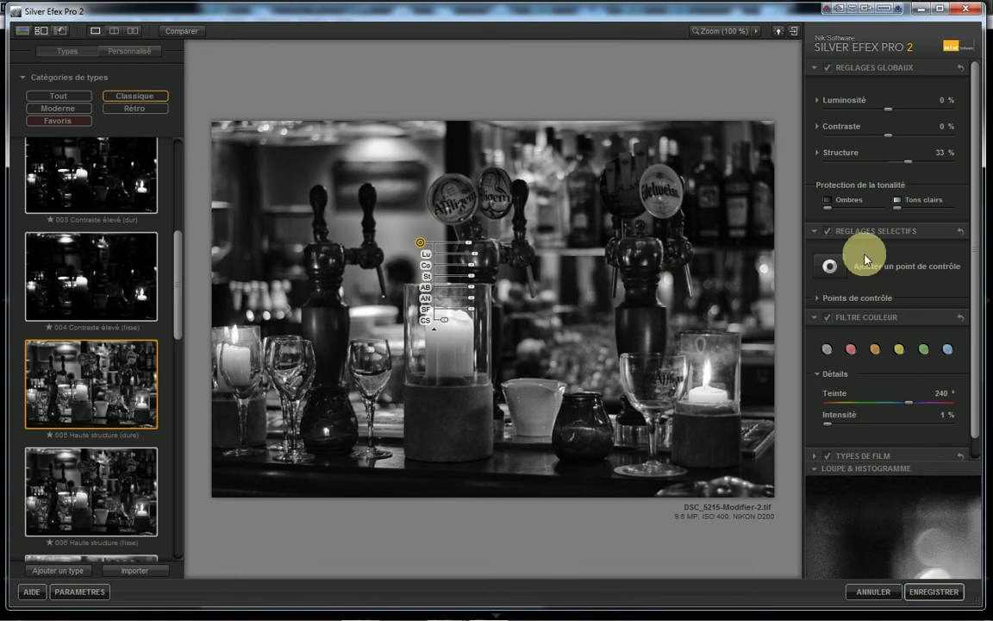
Using the mask display of control point 1, reduce its area to 32 % and shift it slightly towards the beer tap handle
{"action": "left_click", "coordinate": [824, 298]}
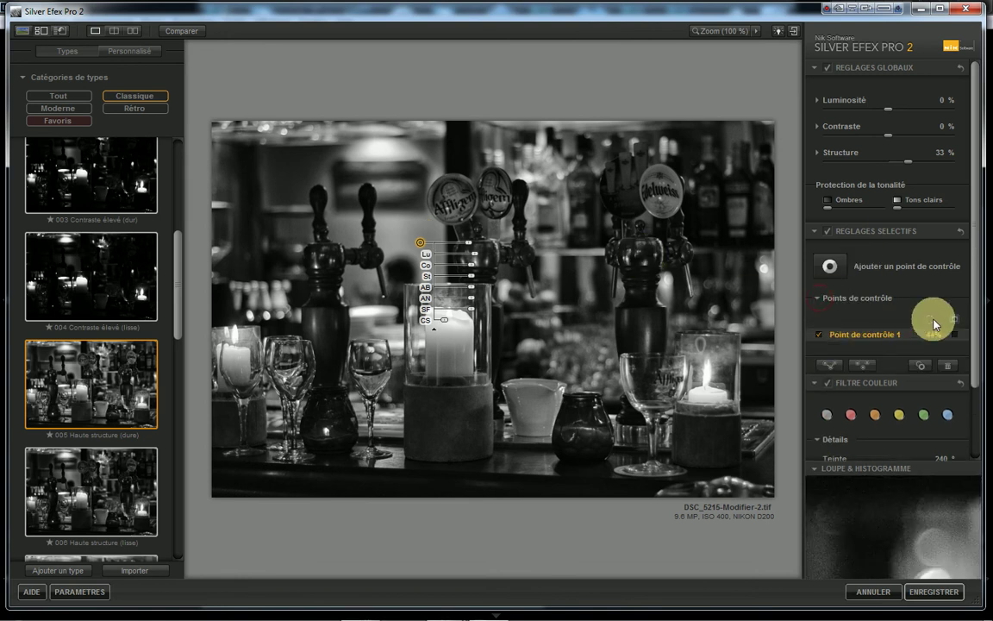
{"action": "left_click", "coordinate": [955, 321]}
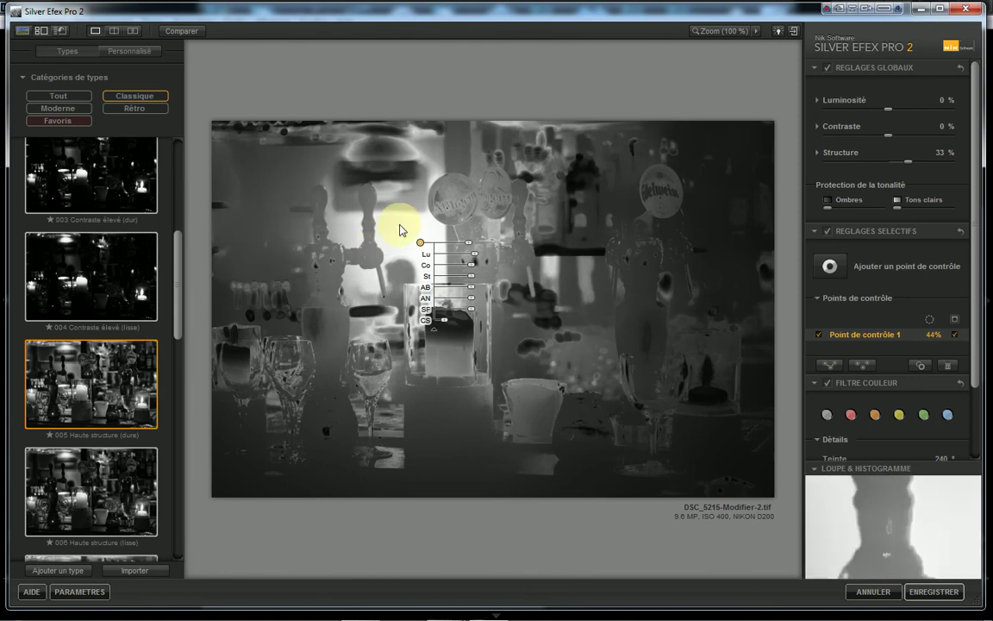
{"action": "left_click", "coordinate": [955, 322]}
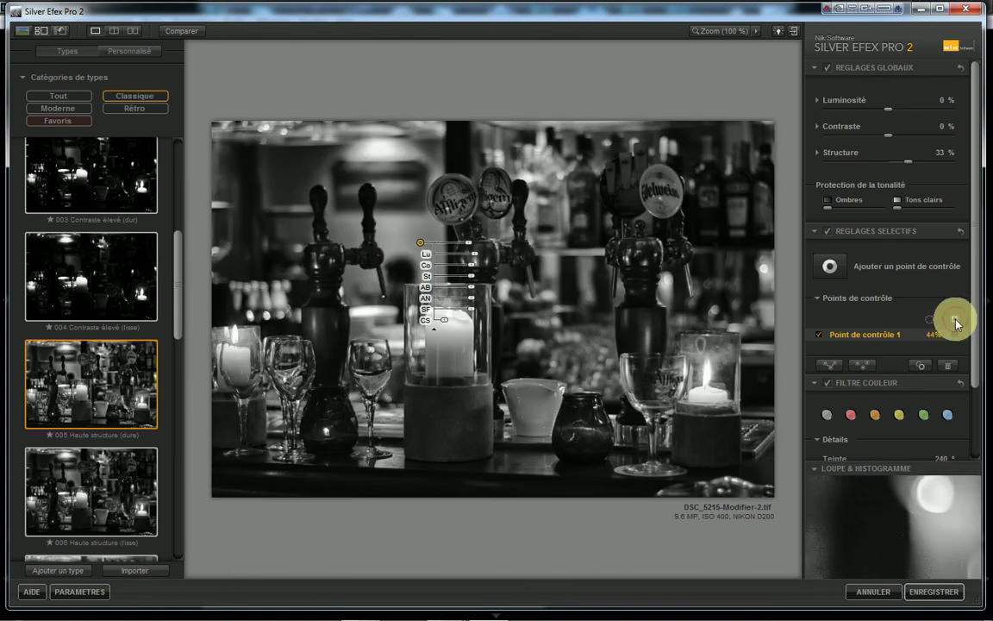
{"action": "left_click", "coordinate": [955, 322]}
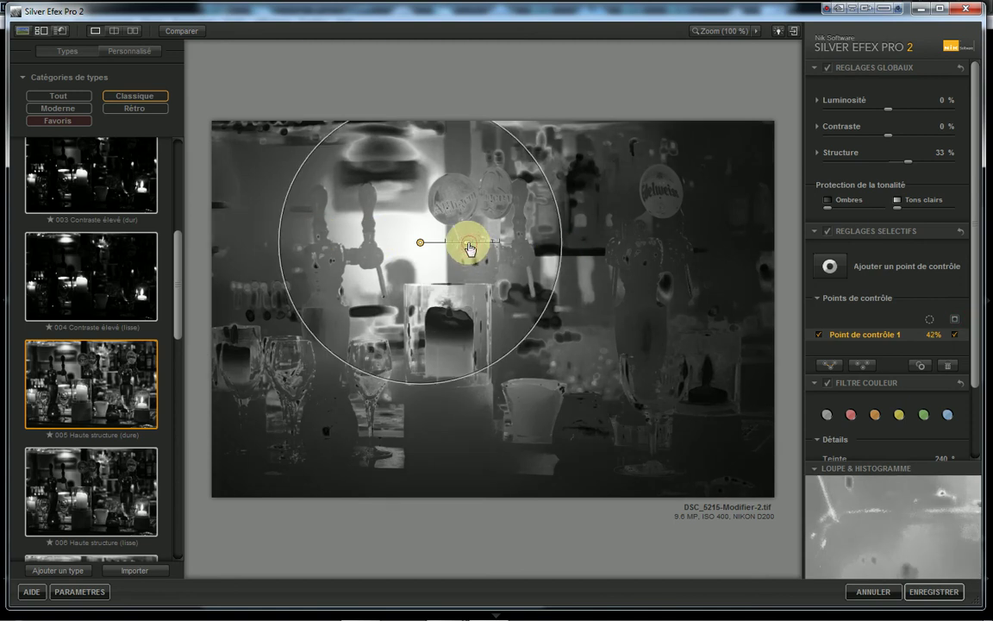
{"action": "left_click_drag", "start_coordinate": [470, 248], "coordinate": [400, 234]}
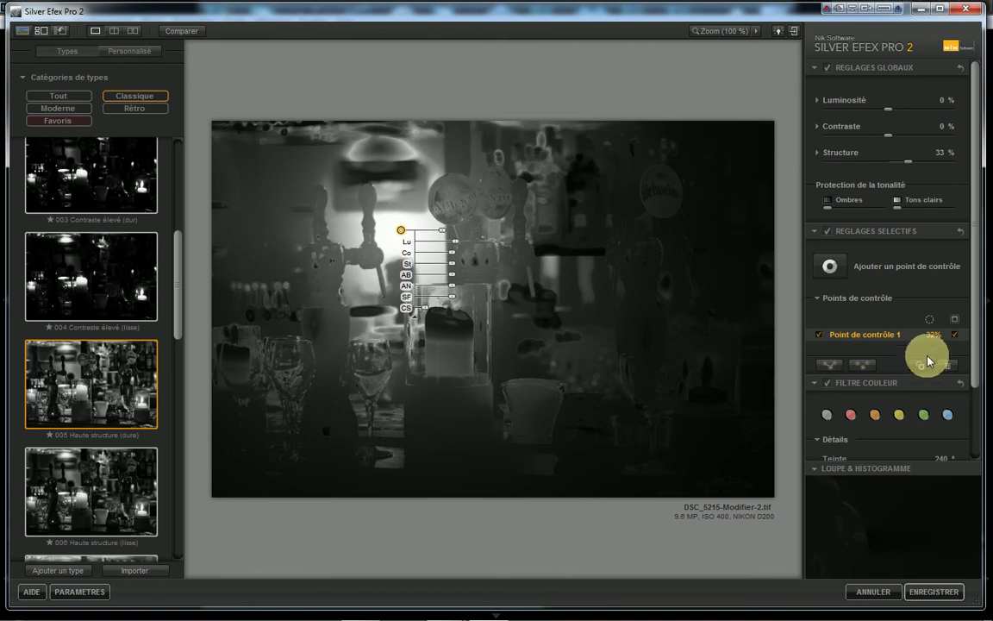
{"action": "left_click", "coordinate": [955, 320]}
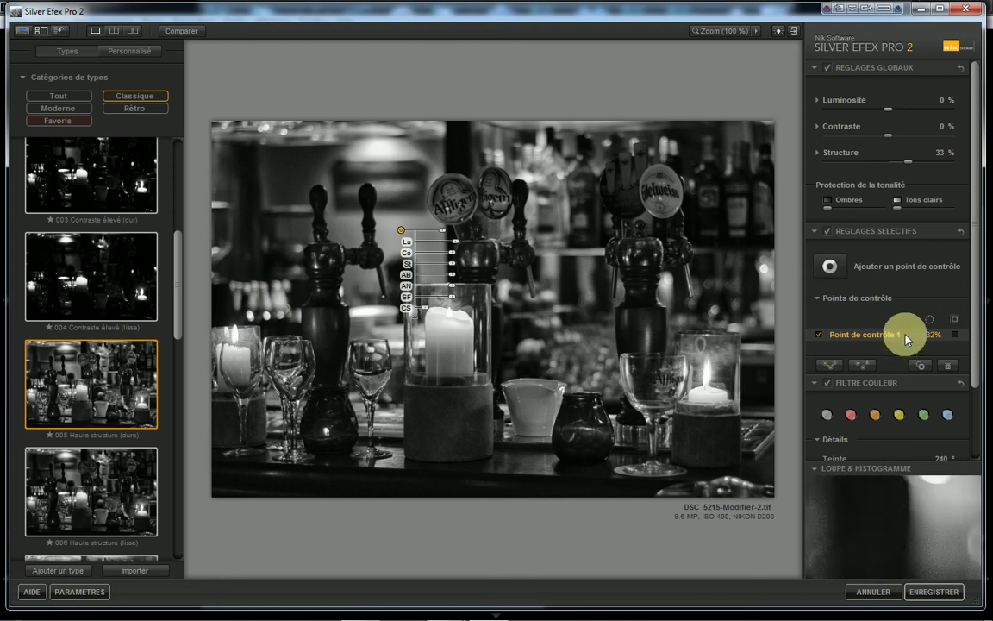
Apply the Kodak Tri-X 400TX Pro film type to the photo
{"action": "left_click", "coordinate": [817, 231]}
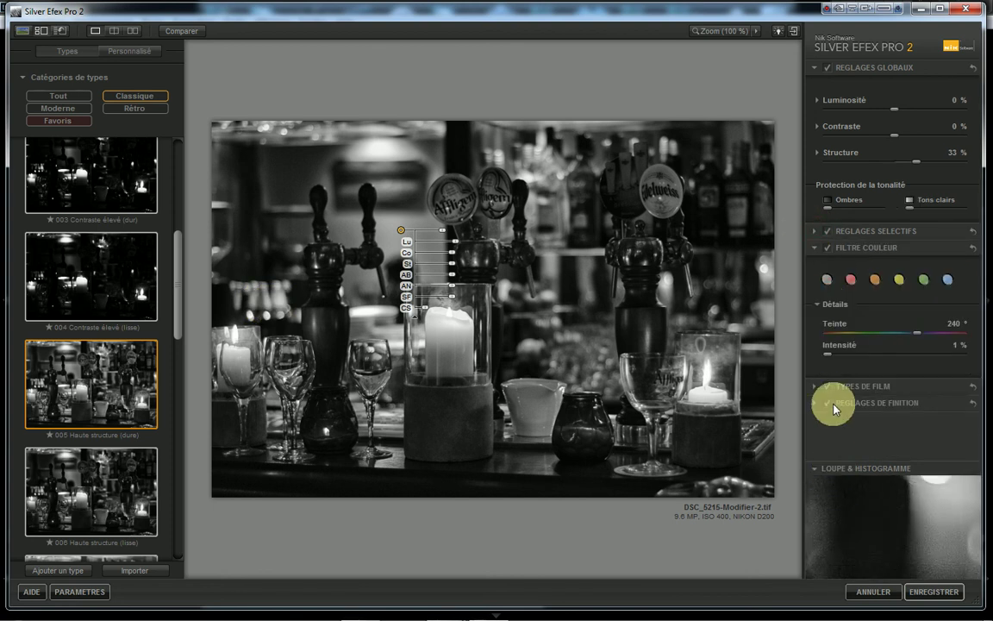
{"action": "left_click", "coordinate": [819, 387]}
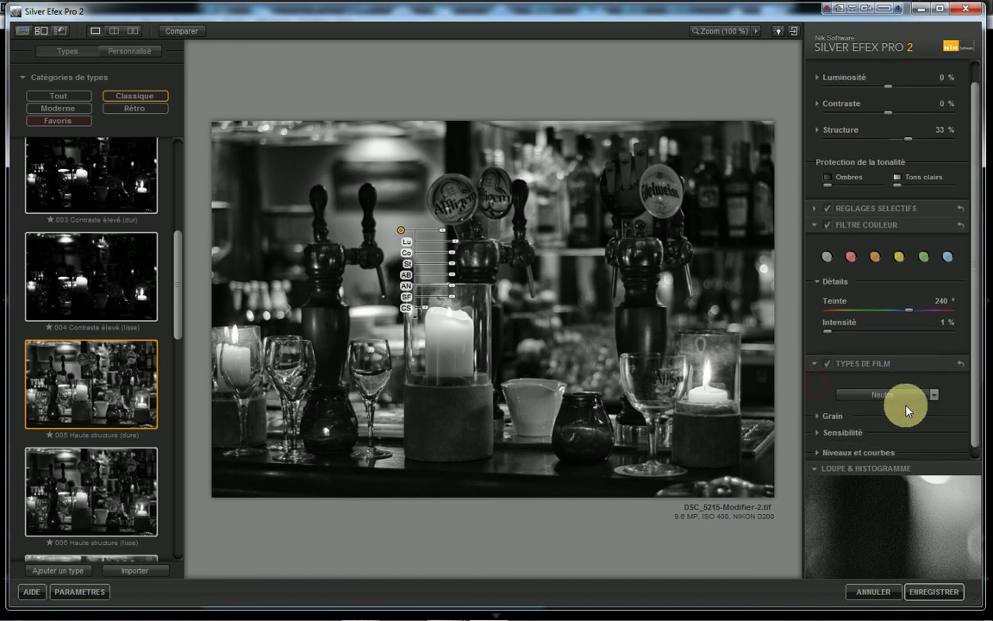
{"action": "left_click", "coordinate": [932, 392]}
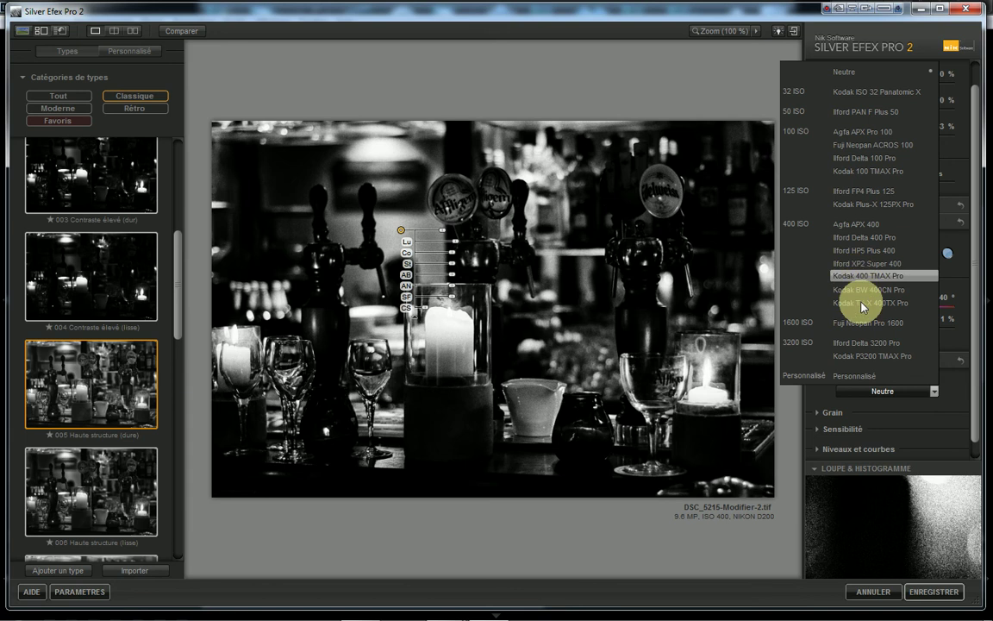
{"action": "left_click", "coordinate": [862, 304]}
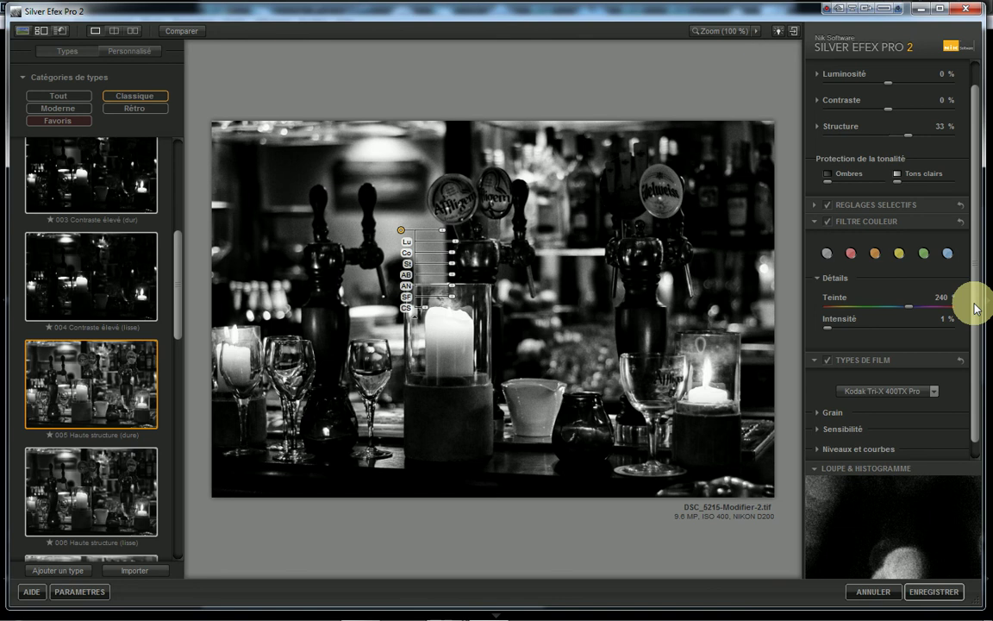
Collapse the colour filter settings and apply Cyanotype toning number 10 in the finishing adjustments
{"action": "left_click", "coordinate": [815, 210]}
{"action": "left_click", "coordinate": [816, 210]}
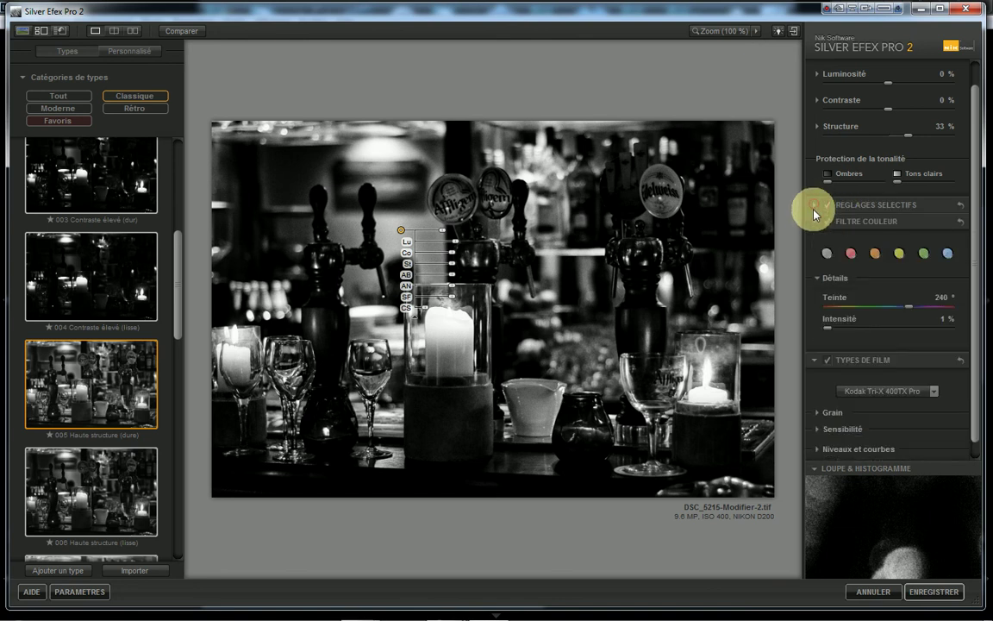
{"action": "left_click", "coordinate": [816, 226]}
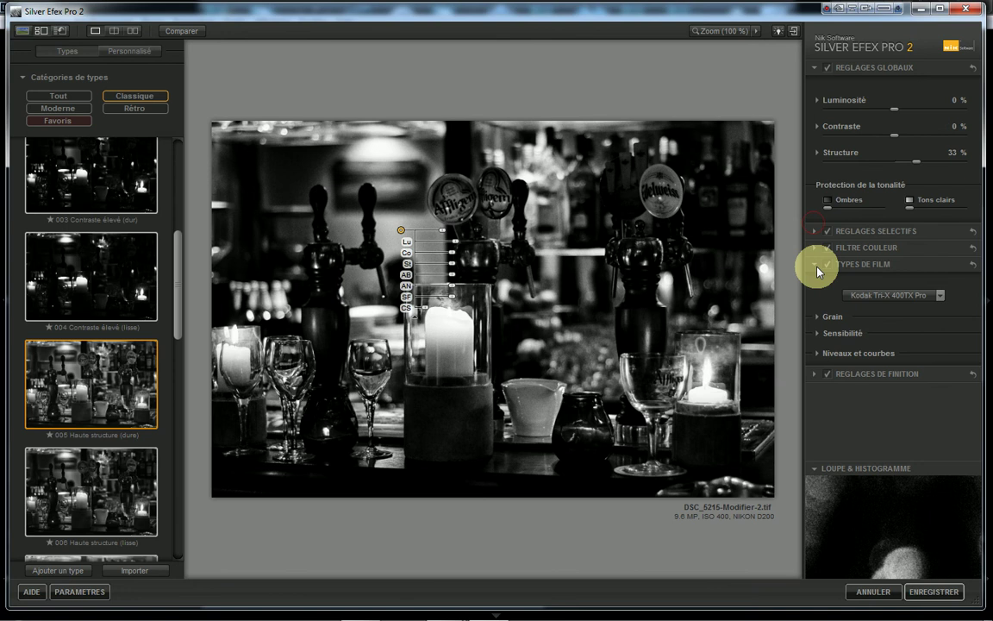
{"action": "left_click", "coordinate": [812, 378]}
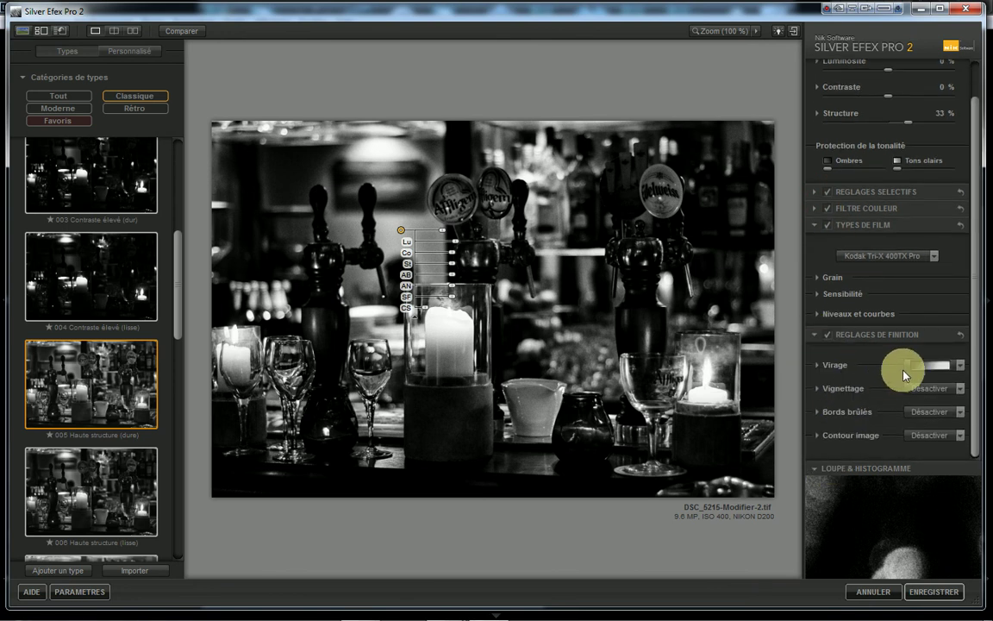
{"action": "left_click", "coordinate": [959, 363]}
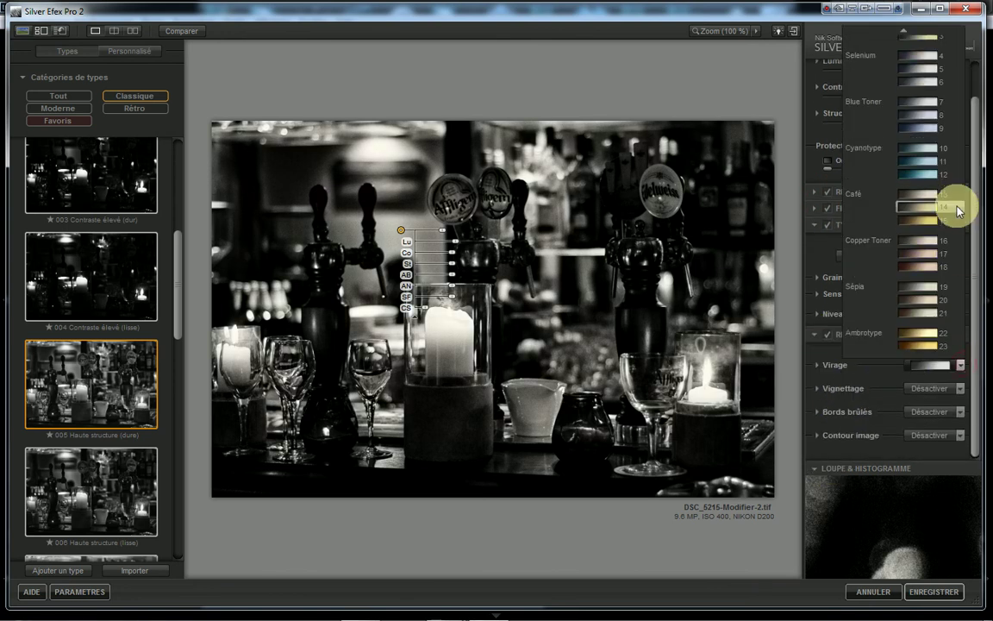
{"action": "scroll", "coordinate": [957, 207], "scroll_direction": "down", "scroll_amount": 1}
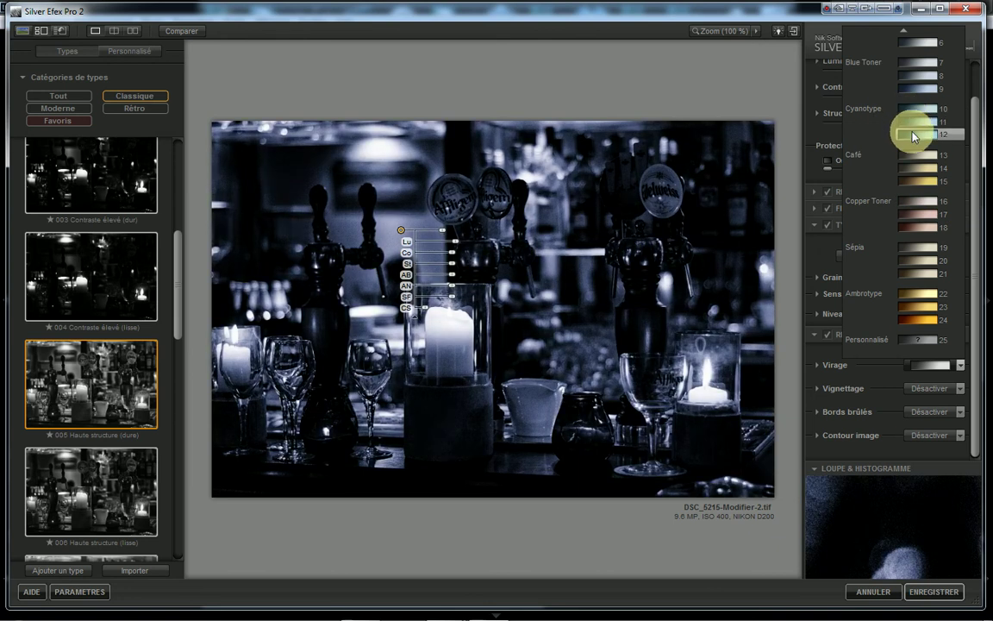
{"action": "left_click", "coordinate": [919, 109]}
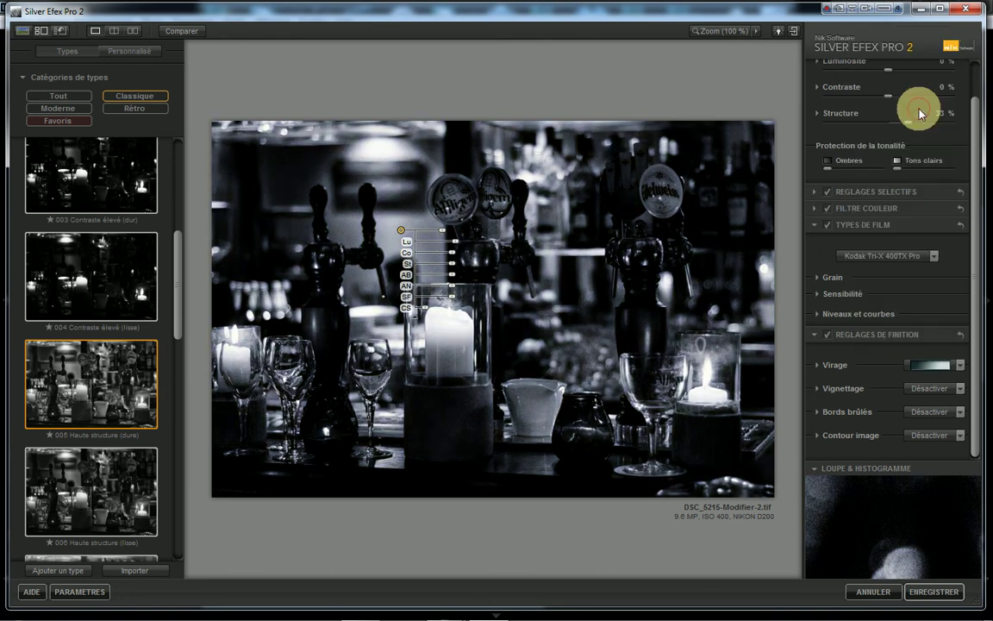
Preview the presets for vignetting, burned edges and image border without applying any of them
{"action": "left_click", "coordinate": [957, 390]}
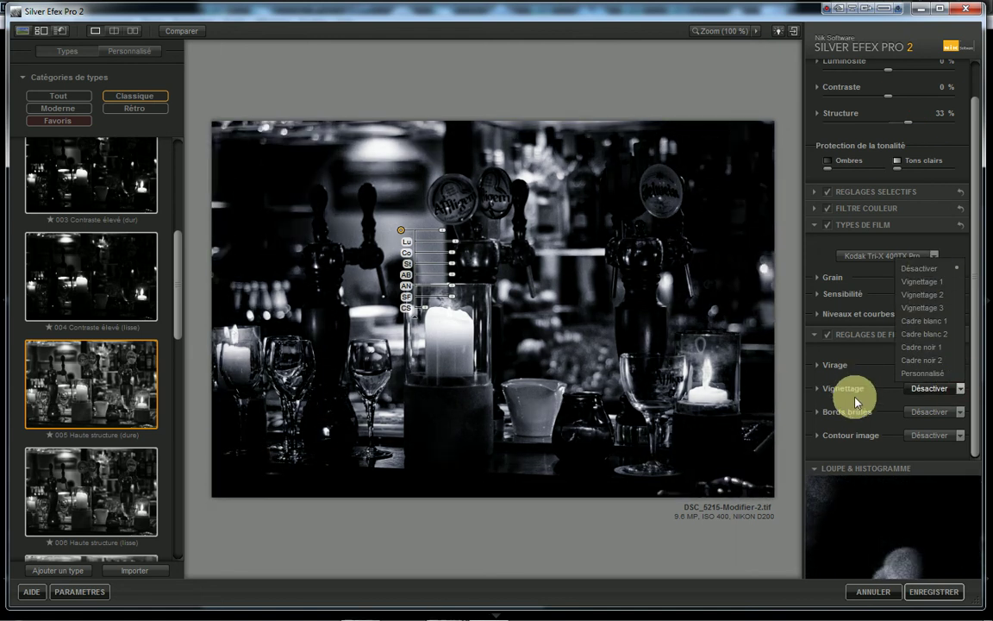
{"action": "left_click", "coordinate": [960, 412]}
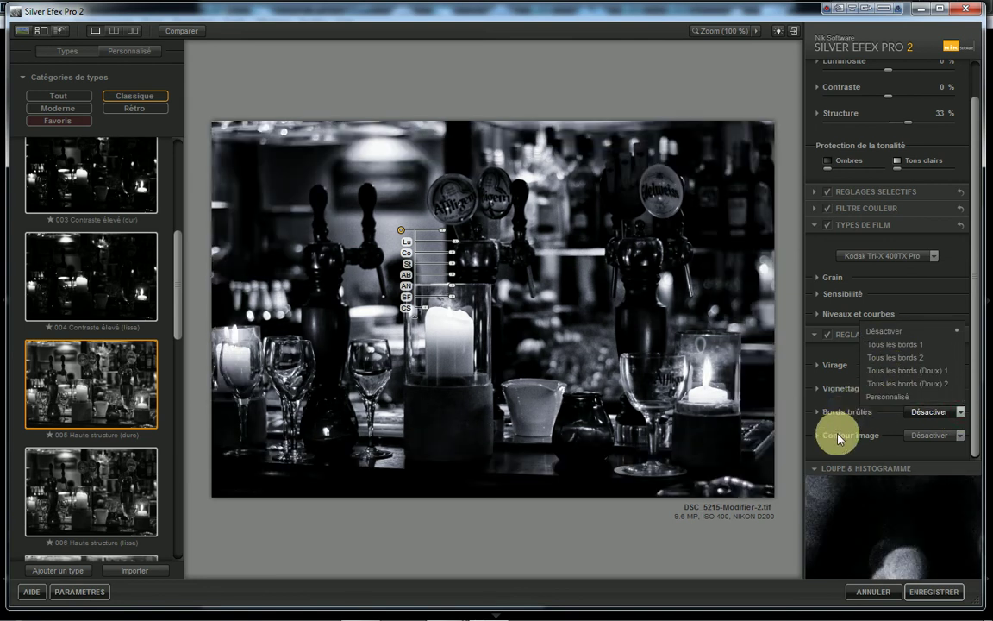
{"action": "left_click", "coordinate": [820, 432]}
{"action": "left_click", "coordinate": [820, 434]}
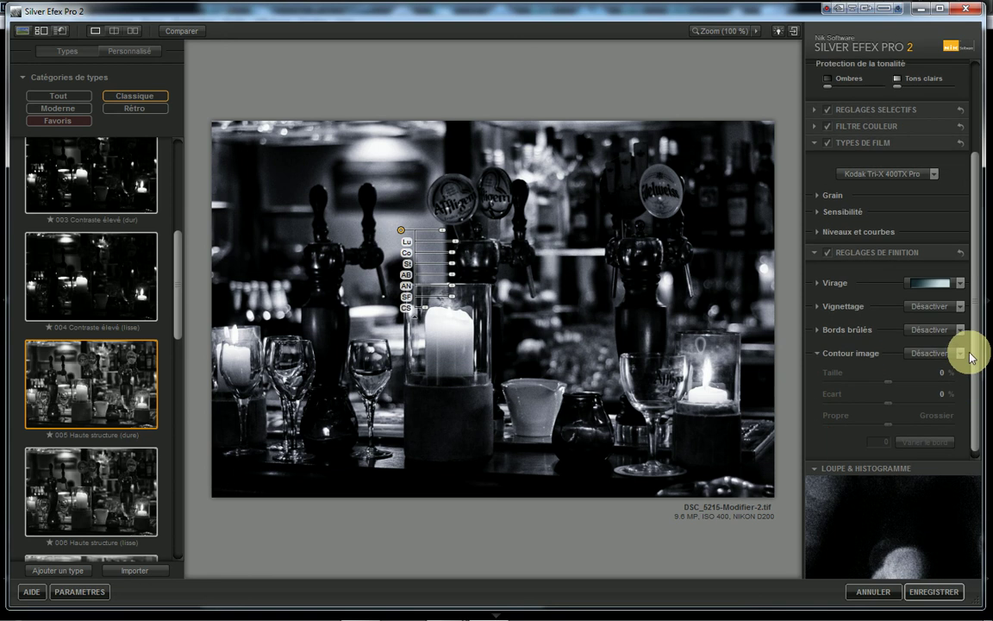
{"action": "left_click", "coordinate": [961, 352]}
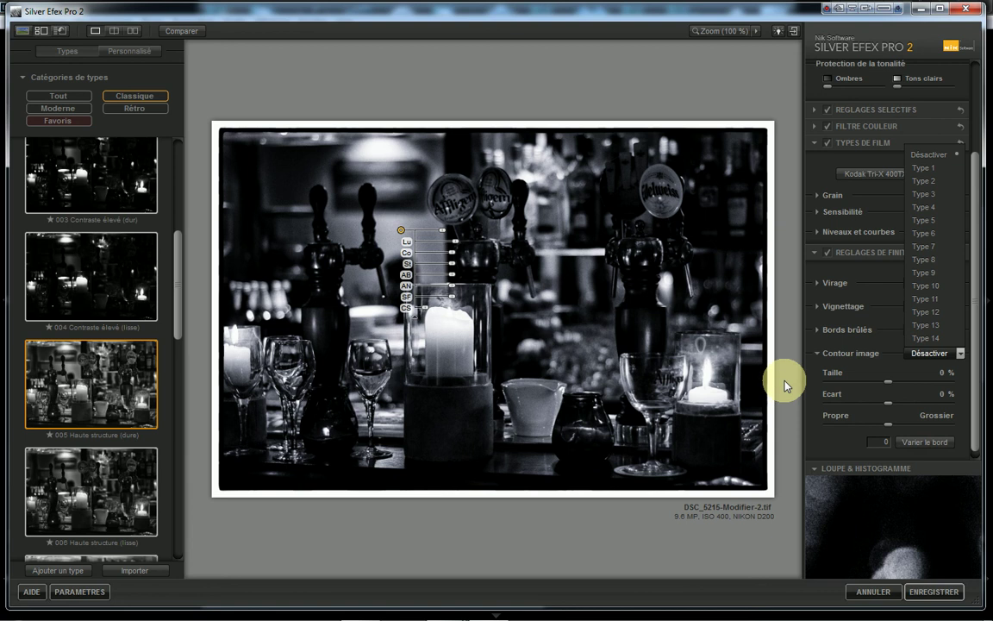
{"action": "left_click", "coordinate": [803, 352]}
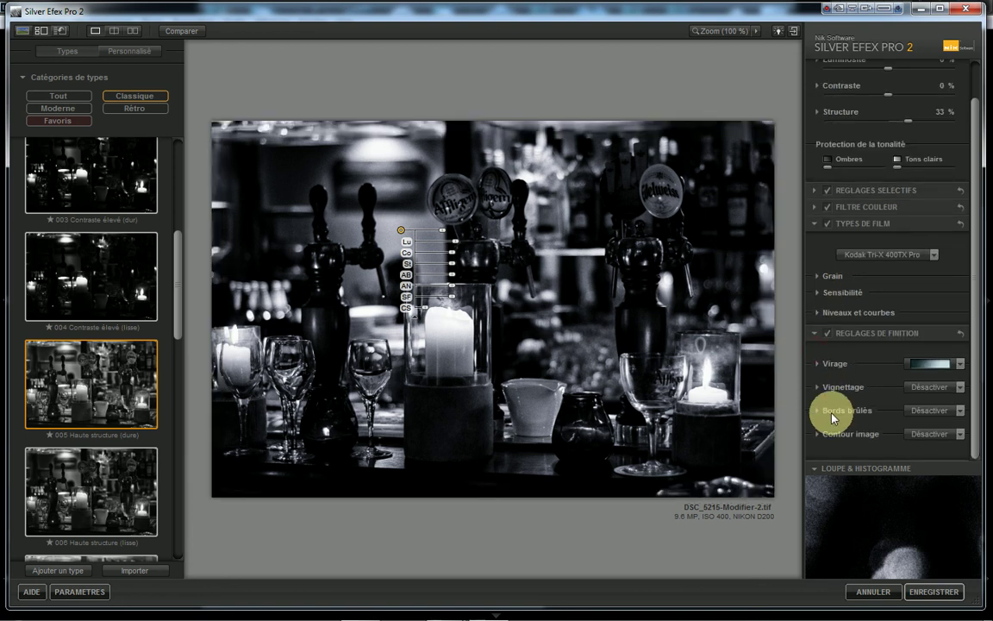
Customise the toning with silver hue 146°, balance 5 % and paper hue 359°
{"action": "left_click", "coordinate": [818, 365]}
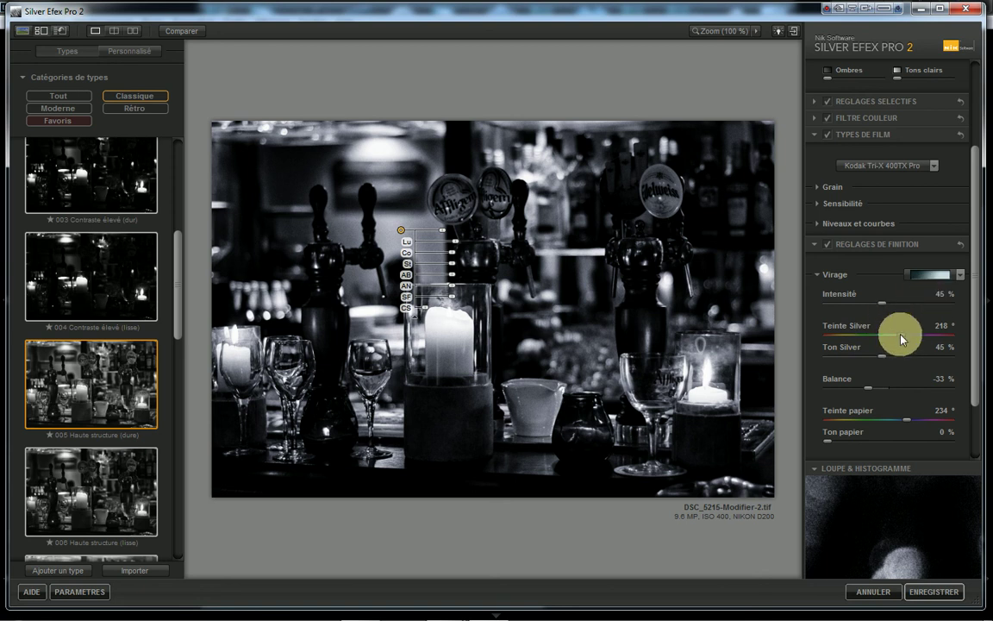
{"action": "left_click_drag", "start_coordinate": [901, 339], "coordinate": [880, 341]}
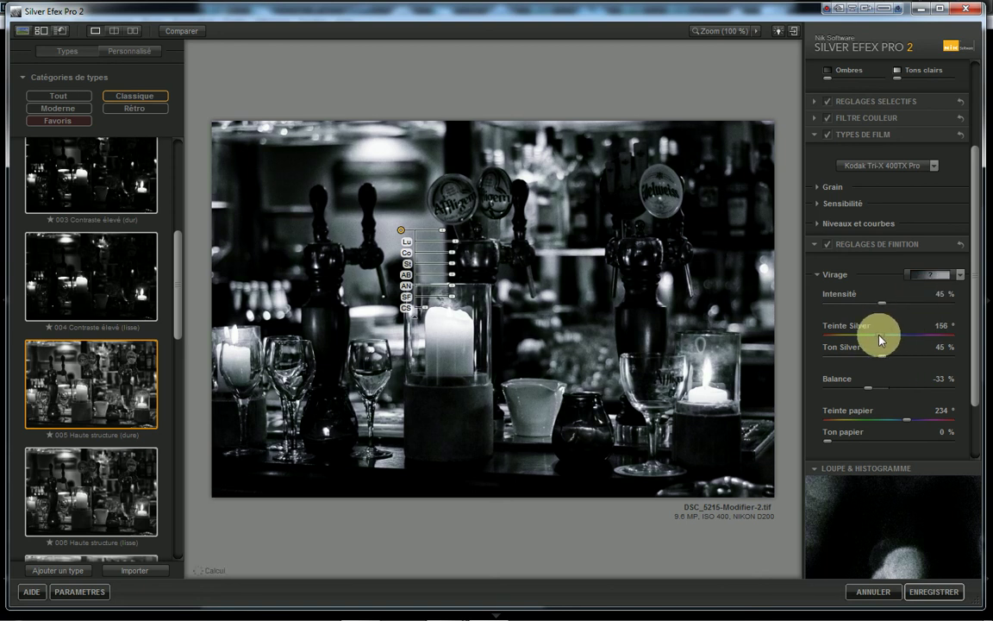
{"action": "left_click_drag", "start_coordinate": [898, 420], "coordinate": [914, 420]}
{"action": "left_click_drag", "start_coordinate": [864, 387], "coordinate": [949, 419]}
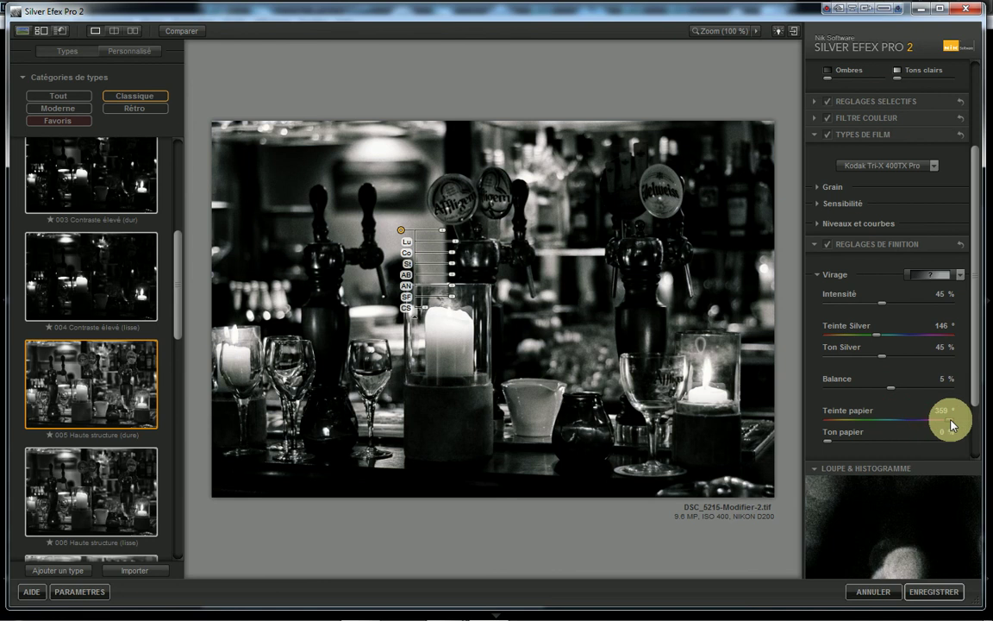
Try a weaker toning with silver hue 183°, silver tone 23 % and intensity 23 %
{"action": "left_click", "coordinate": [859, 342]}
{"action": "left_click_drag", "start_coordinate": [876, 339], "coordinate": [853, 359]}
{"action": "left_click", "coordinate": [855, 297]}
{"action": "mouse_move", "coordinate": [855, 297]}
{"action": "left_mouse_down"}
{"action": "mouse_move", "coordinate": [881, 303]}
{"action": "mouse_move", "coordinate": [856, 304]}
{"action": "left_mouse_up"}
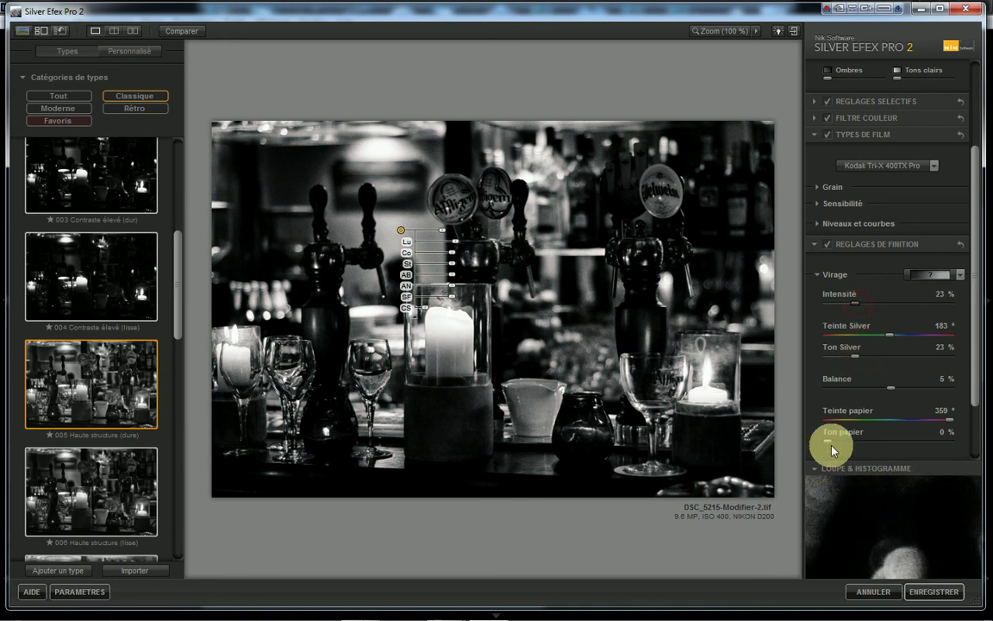
Set the toning to intensity 41 %, silver hue 112°, silver tone 41 %, balance 19 %, paper hue 215° and paper tone 17 %
{"action": "mouse_move", "coordinate": [827, 440]}
{"action": "left_mouse_down"}
{"action": "mouse_move", "coordinate": [893, 447]}
{"action": "mouse_move", "coordinate": [846, 447]}
{"action": "left_mouse_up"}
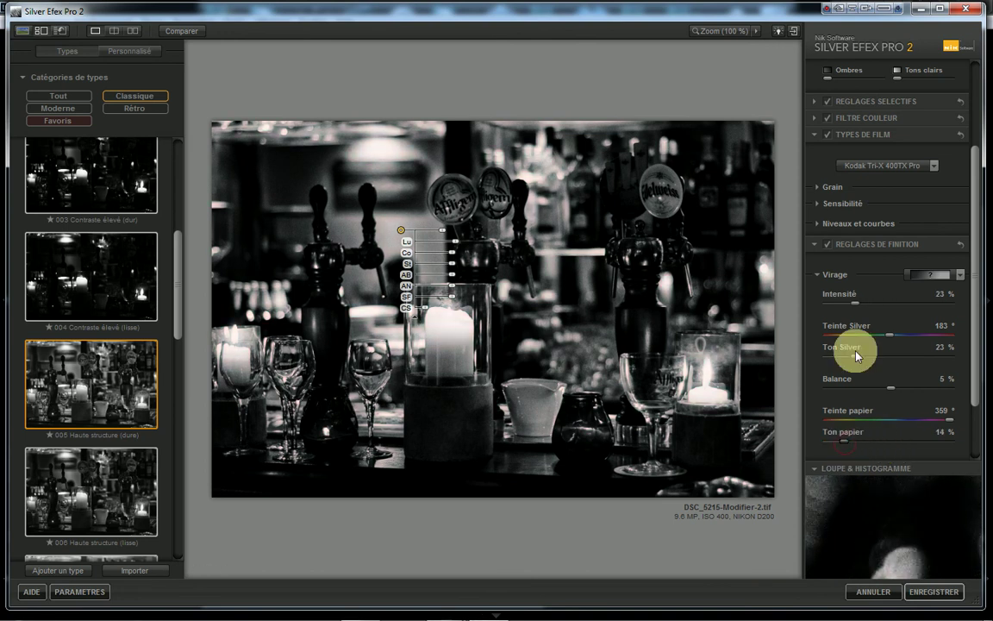
{"action": "left_click_drag", "start_coordinate": [856, 355], "coordinate": [872, 362]}
{"action": "left_click_drag", "start_coordinate": [941, 430], "coordinate": [899, 424]}
{"action": "left_click_drag", "start_coordinate": [887, 344], "coordinate": [879, 316]}
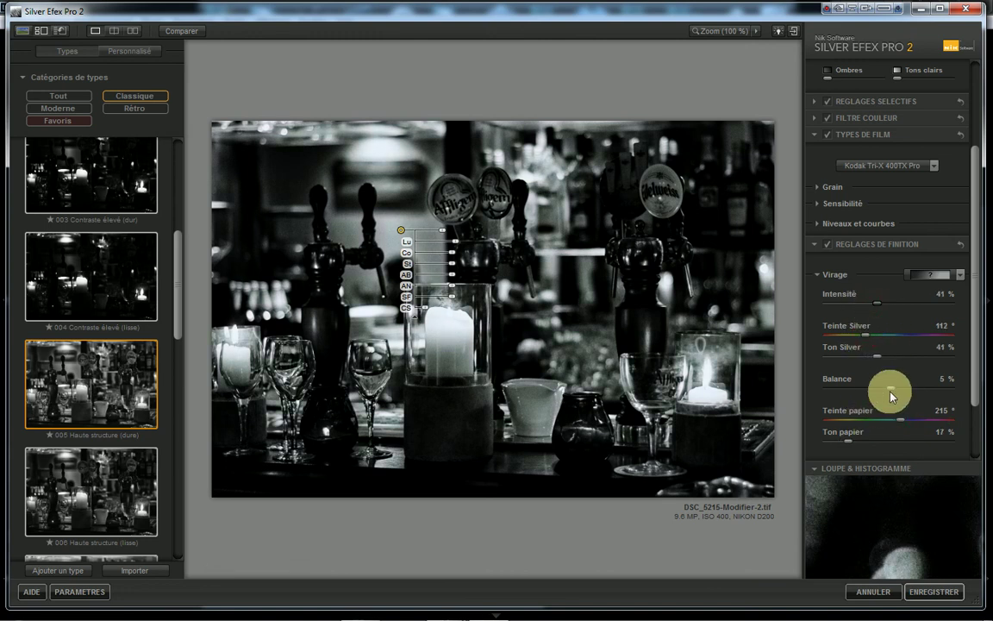
{"action": "left_click_drag", "start_coordinate": [891, 396], "coordinate": [900, 395]}
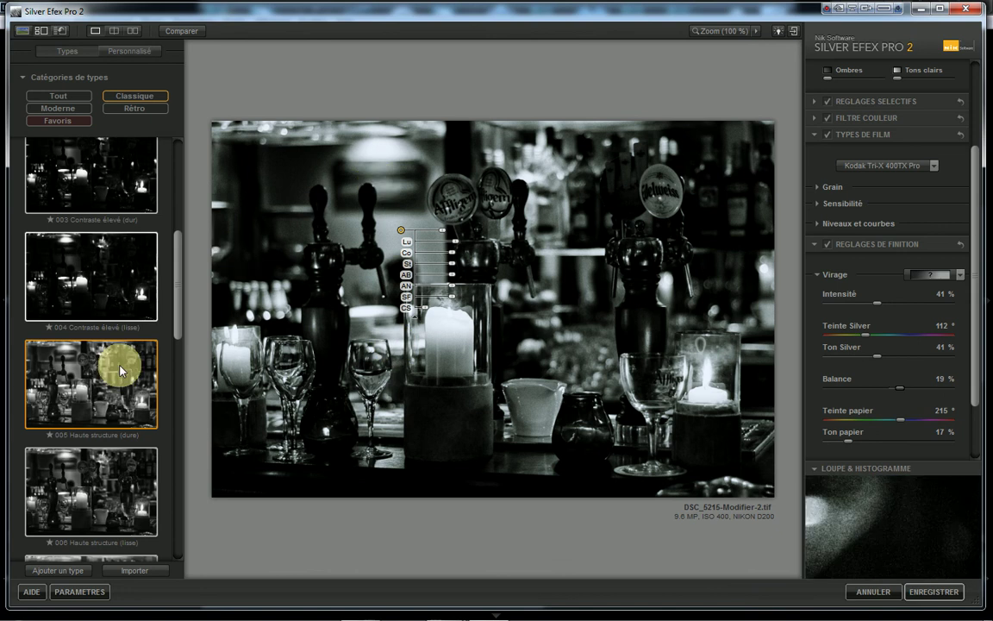
Save the Silver Efex Pro 2 conversion and open the colour DSC_5215.NEF in DxO FilmPack 3 as a copy with Lightroom corrections
{"action": "left_click", "coordinate": [930, 598]}
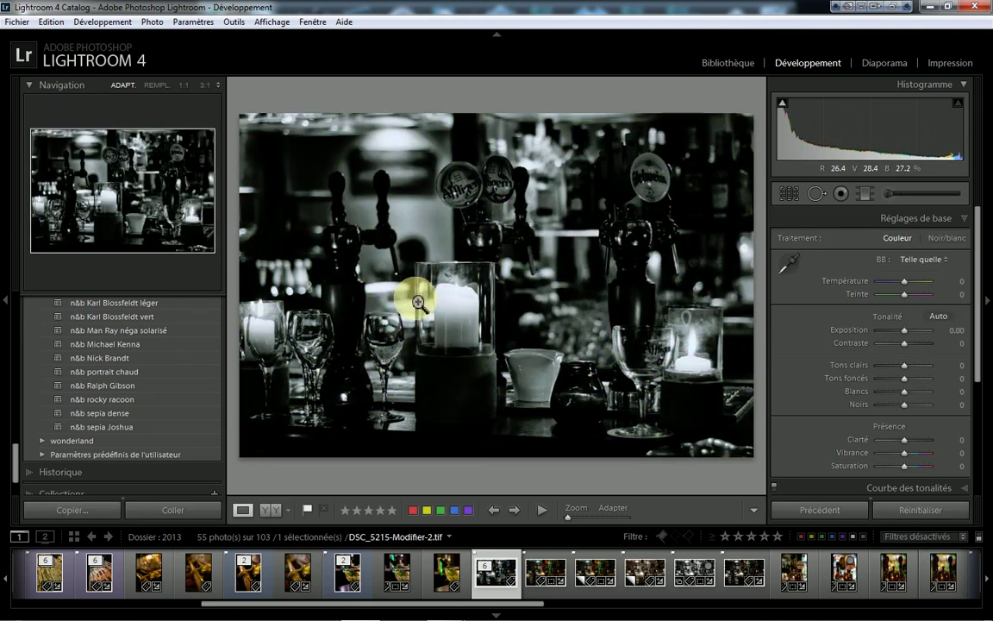
{"action": "left_click", "coordinate": [556, 576]}
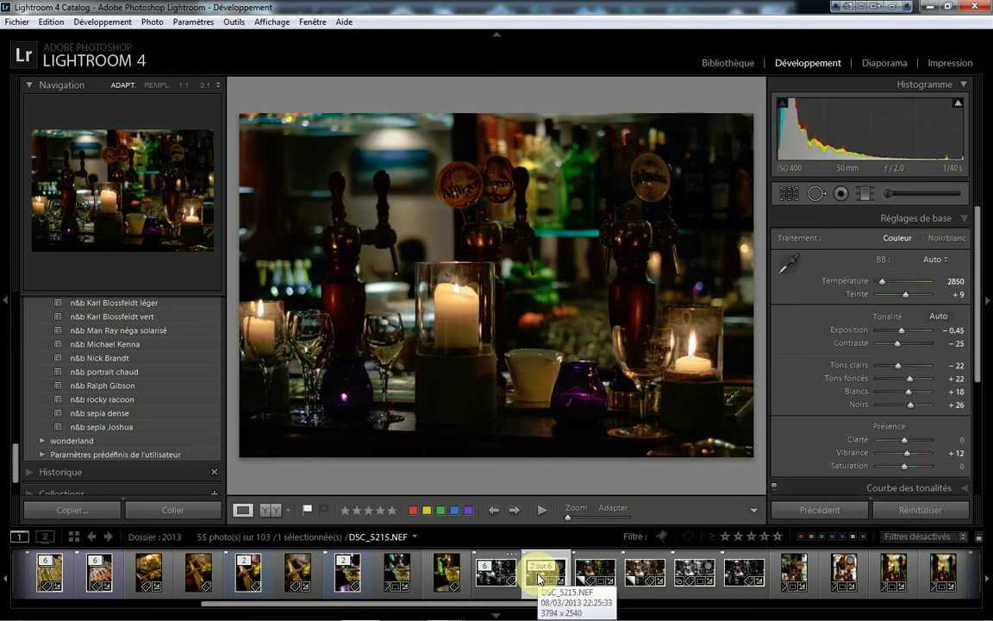
{"action": "right_click", "coordinate": [586, 576]}
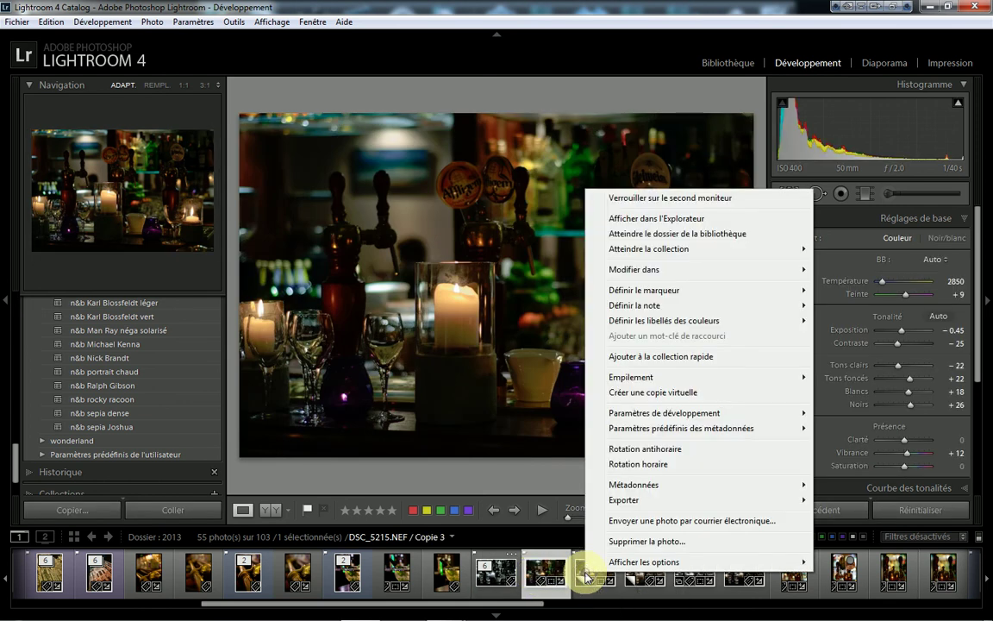
{"action": "mouse_move", "coordinate": [632, 382]}
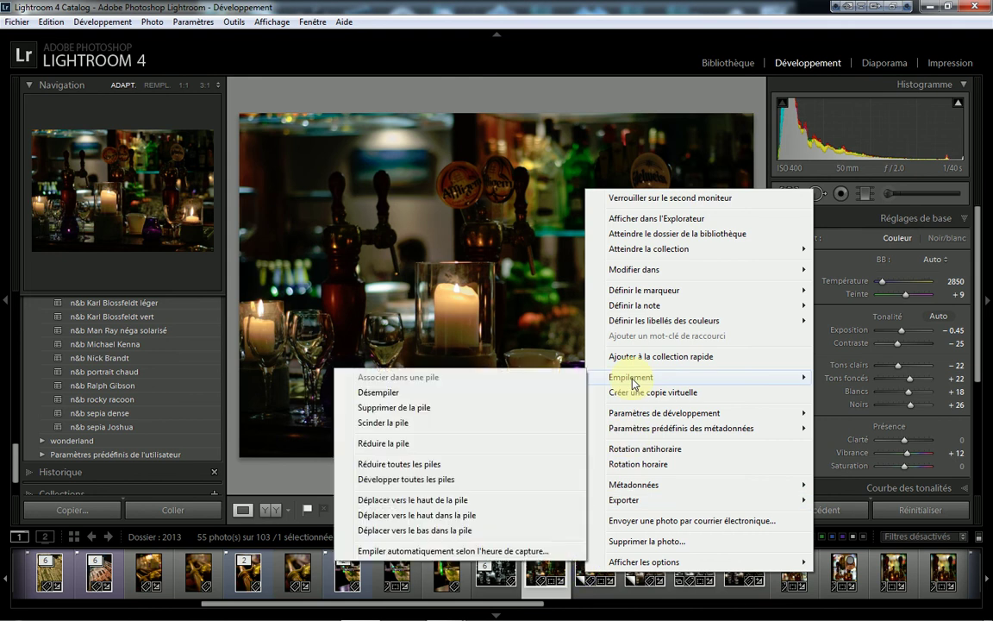
{"action": "mouse_move", "coordinate": [638, 269]}
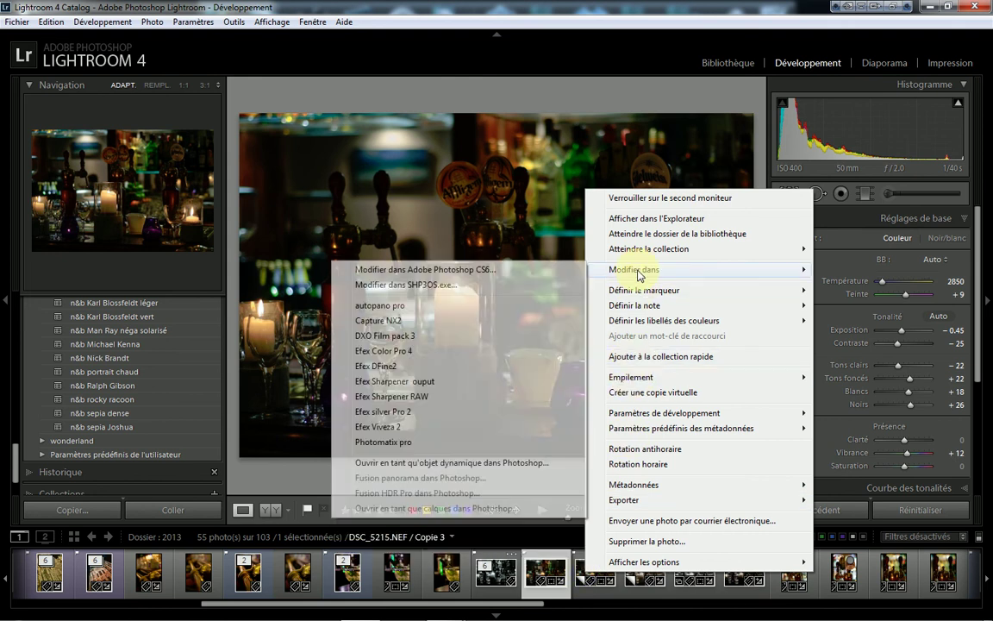
{"action": "left_click", "coordinate": [381, 336]}
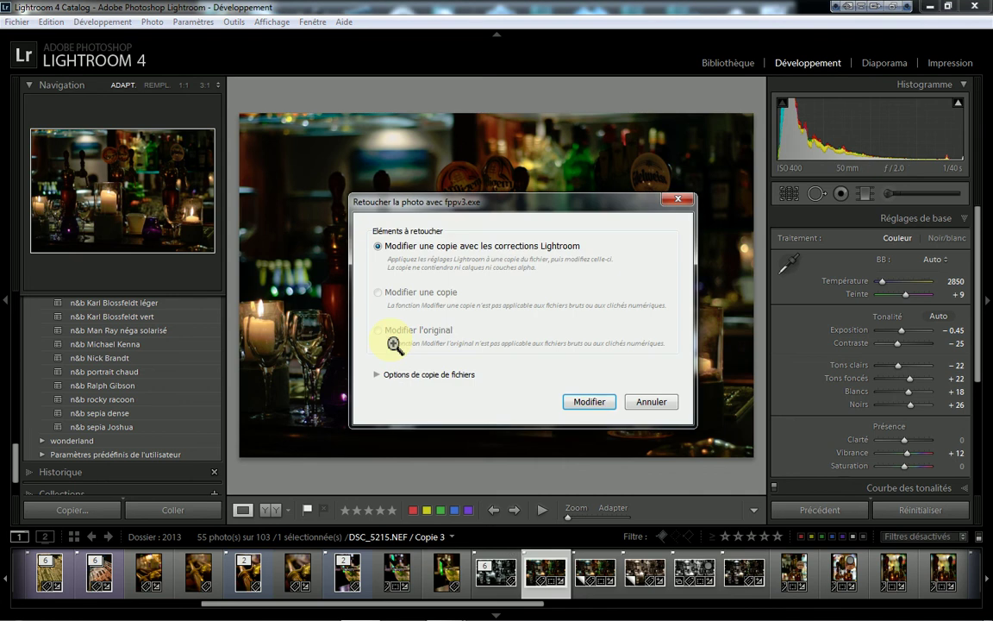
{"action": "left_click", "coordinate": [578, 404]}
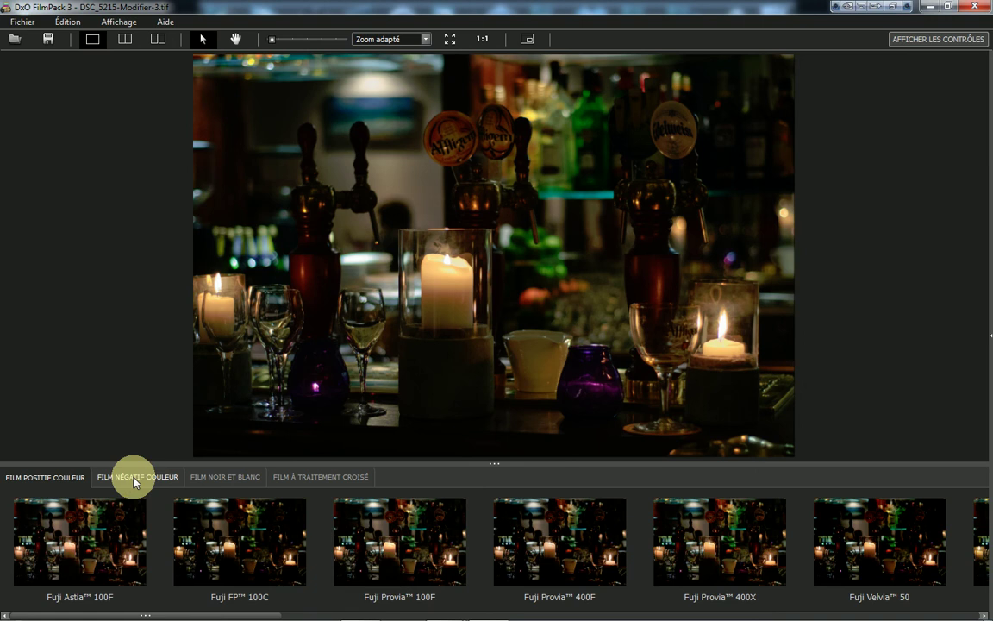
Try the black-and-white films Kodak T-Max 100 and T-Max 400 on the photo, then apply Kodak Tri-X 400
{"action": "left_click", "coordinate": [227, 478]}
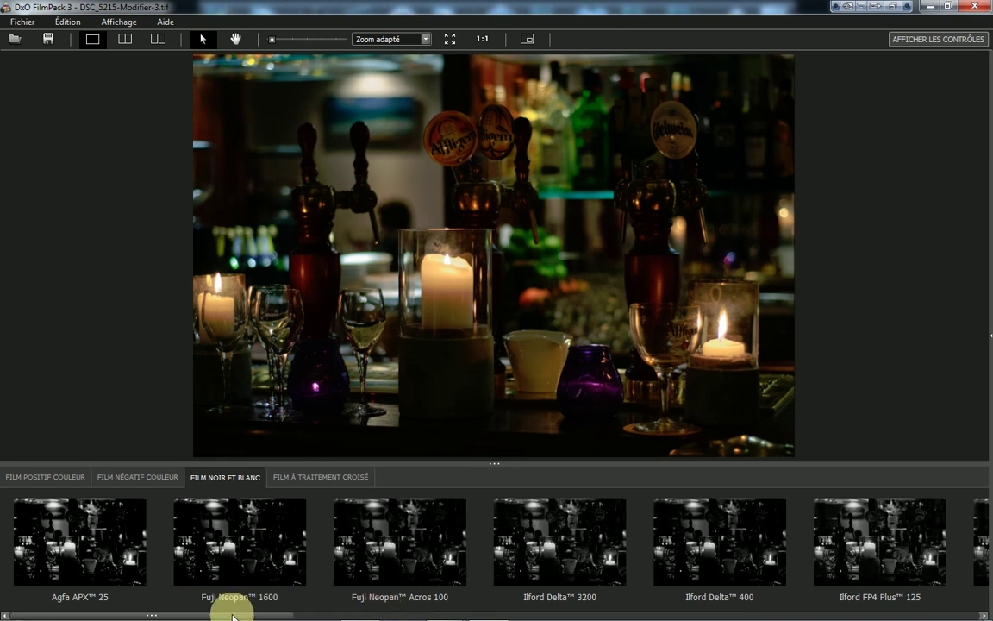
{"action": "left_click_drag", "start_coordinate": [248, 615], "coordinate": [715, 615]}
{"action": "left_click", "coordinate": [507, 550]}
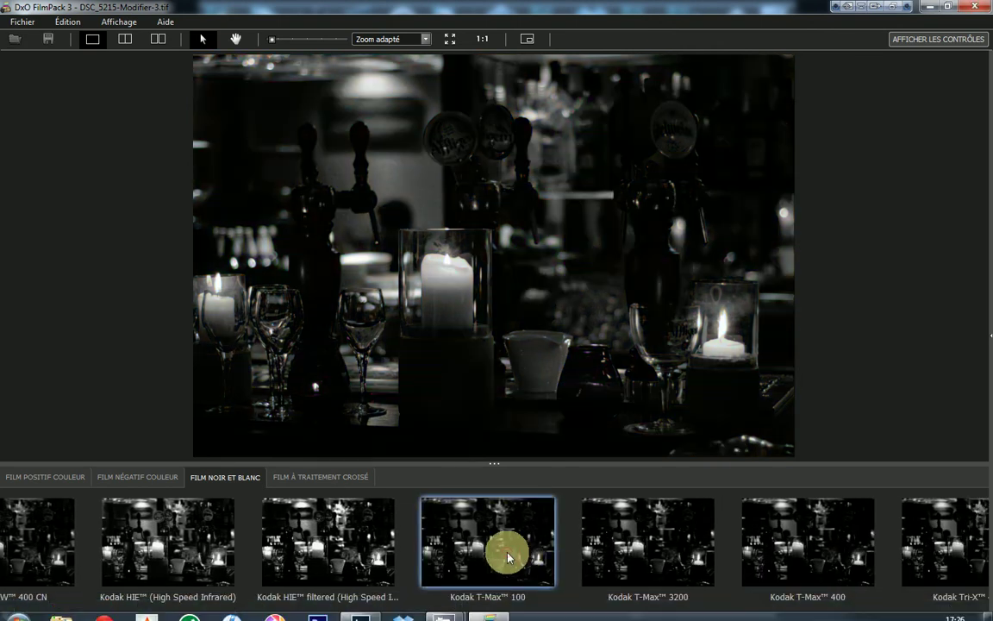
{"action": "left_click", "coordinate": [610, 593]}
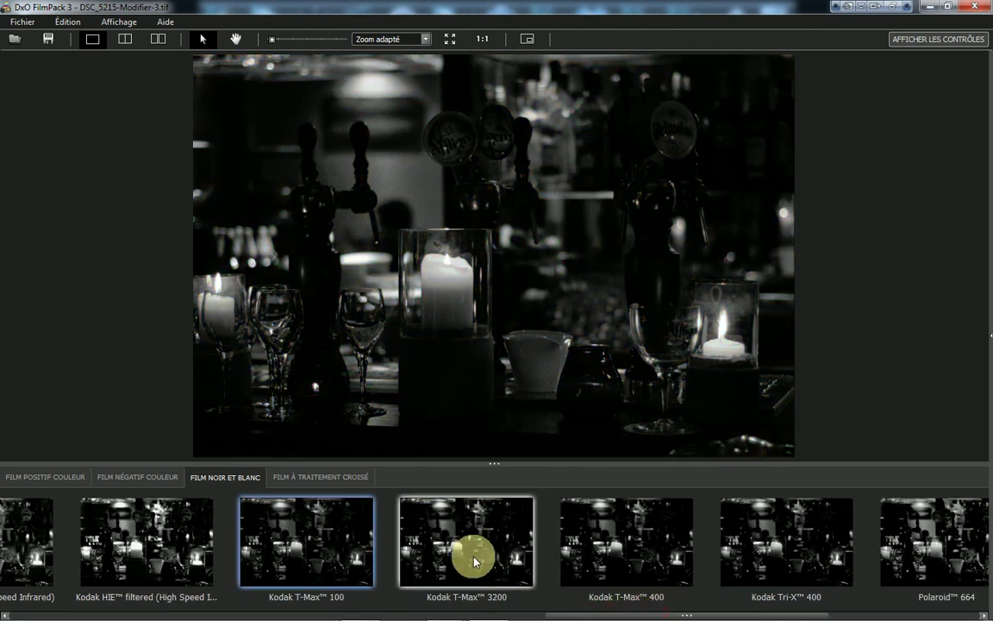
{"action": "left_click_drag", "start_coordinate": [633, 615], "coordinate": [696, 616]}
{"action": "left_click", "coordinate": [549, 548]}
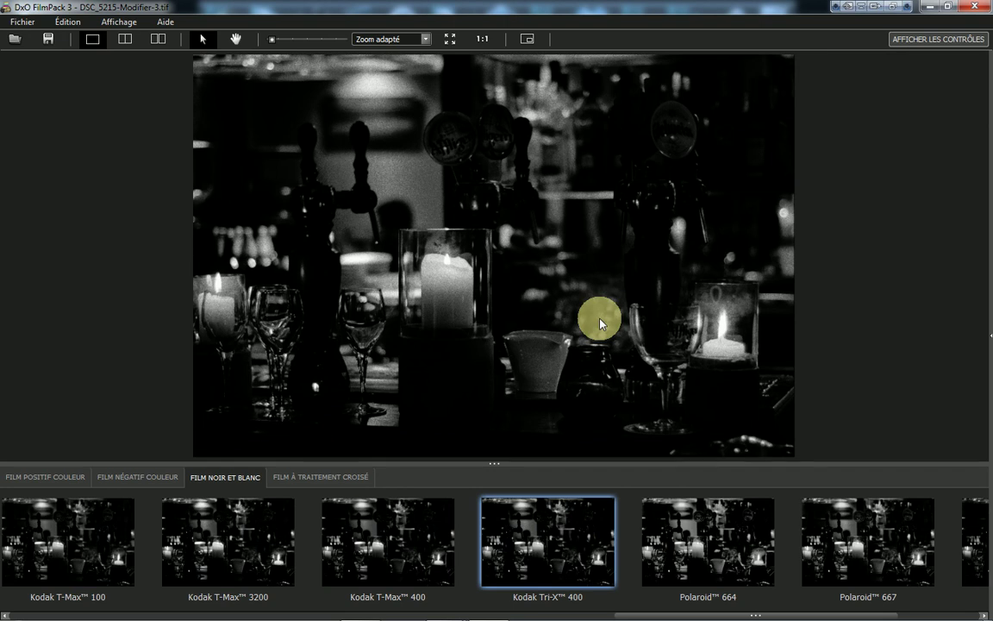
{"action": "left_click", "coordinate": [354, 568]}
{"action": "left_click", "coordinate": [523, 549]}
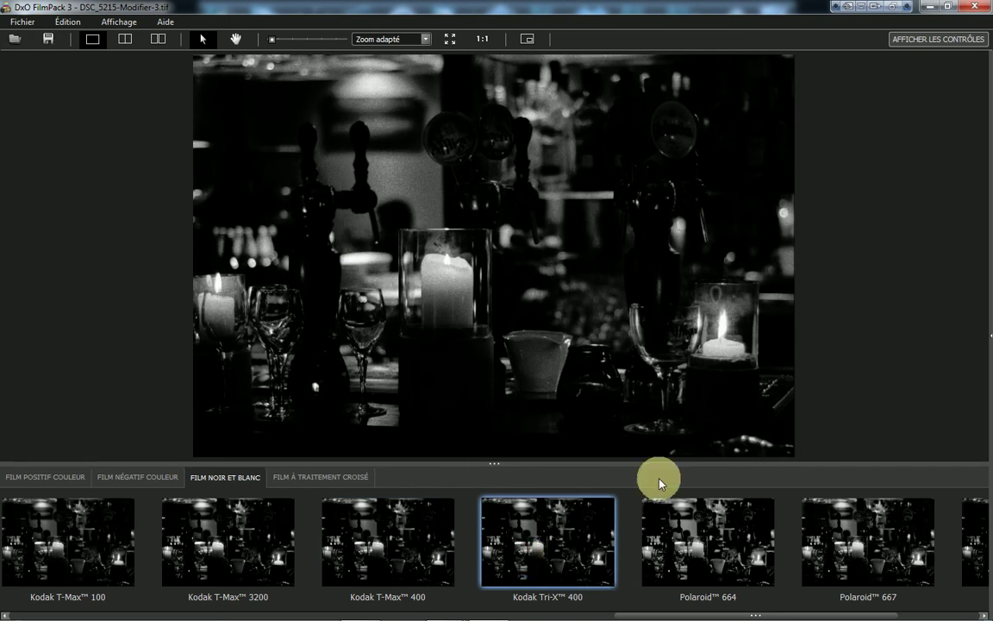
Show the adjustment controls and compare the Polaroid 664 film with Kodak Tri-X 400, returning to Kodak Tri-X 400
{"action": "left_click", "coordinate": [904, 42]}
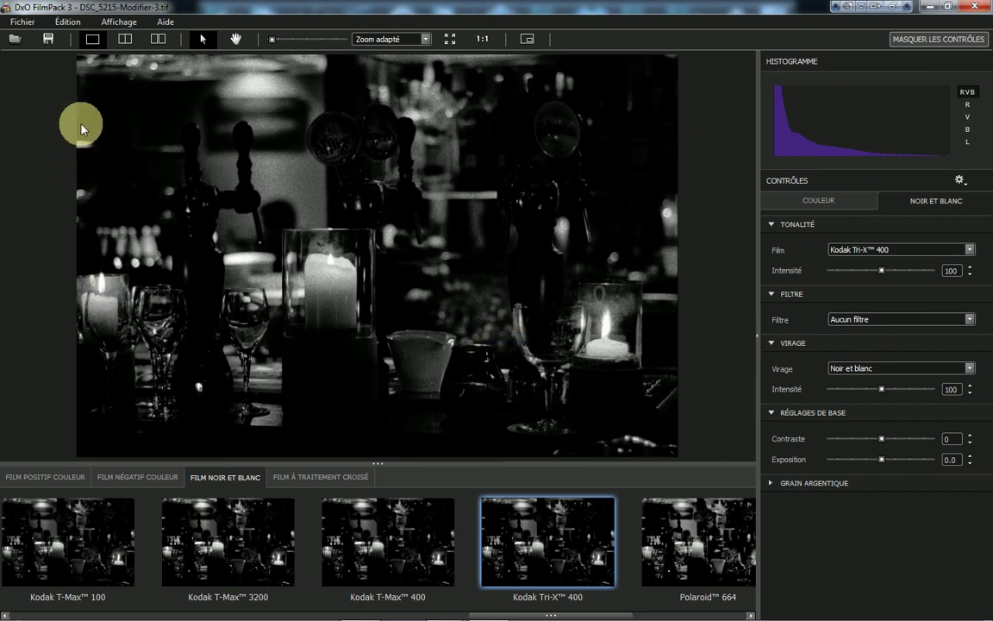
{"action": "left_click", "coordinate": [665, 536]}
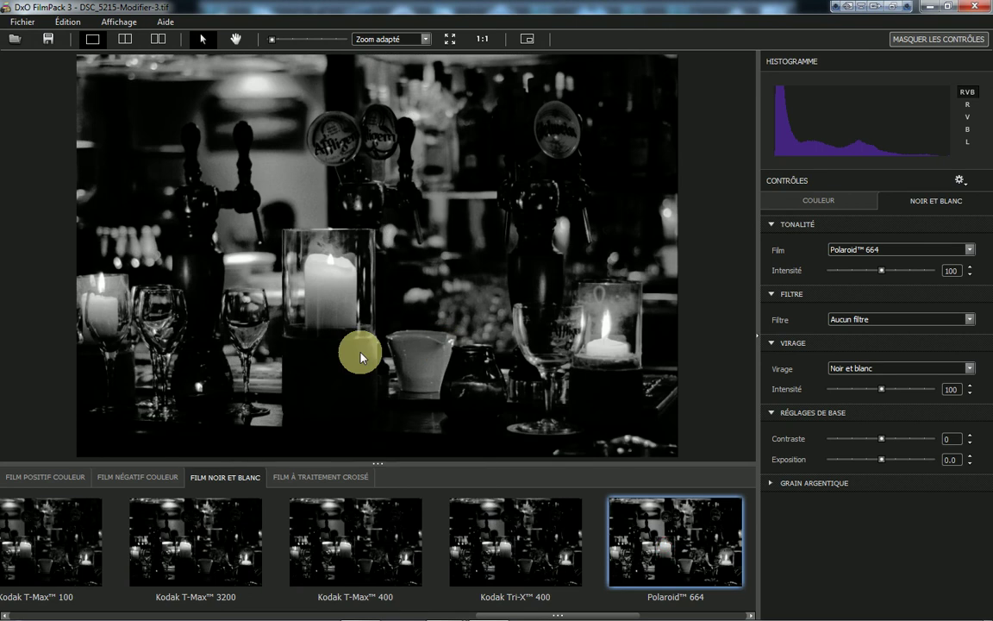
{"action": "left_click", "coordinate": [543, 543]}
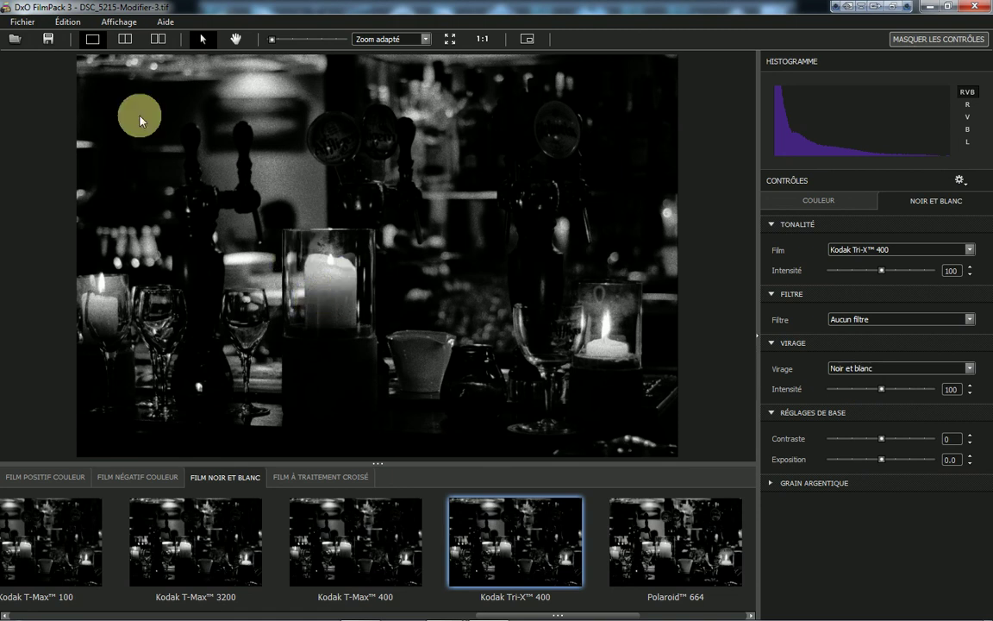
Close FilmPack, saving the image to the Bureau folder as DSC_5215-Modifier-3_DxOFP, an 8-bit compressed TIFF
{"action": "left_click", "coordinate": [972, 10]}
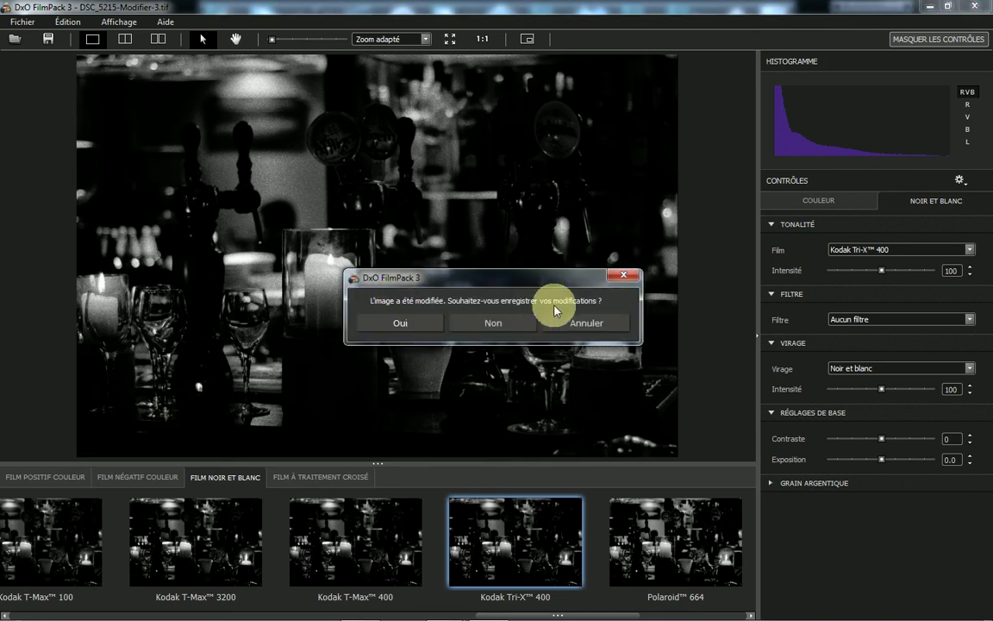
{"action": "left_click", "coordinate": [377, 323]}
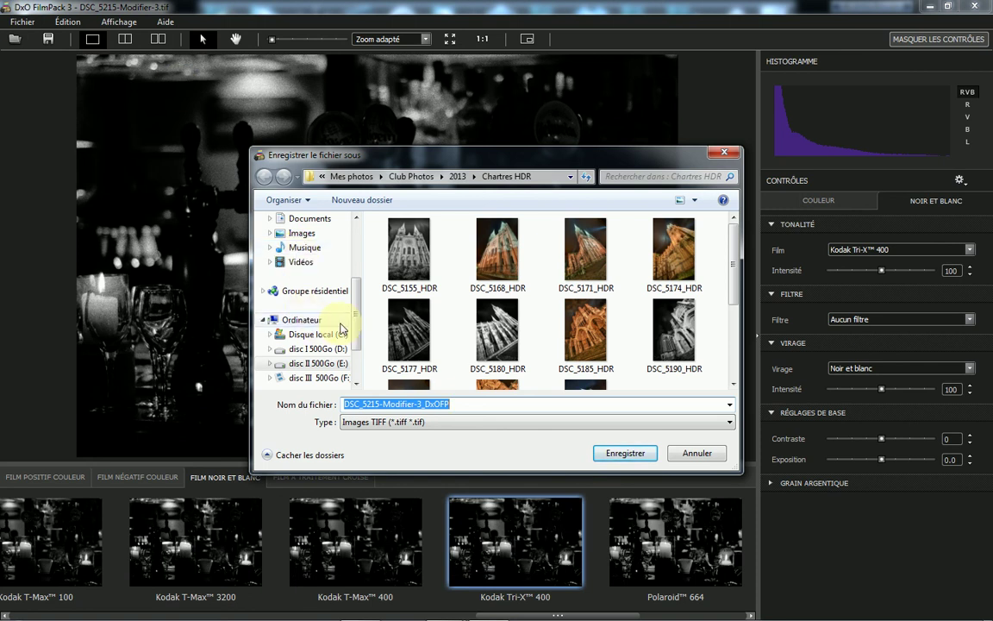
{"action": "left_click_drag", "start_coordinate": [351, 319], "coordinate": [322, 244]}
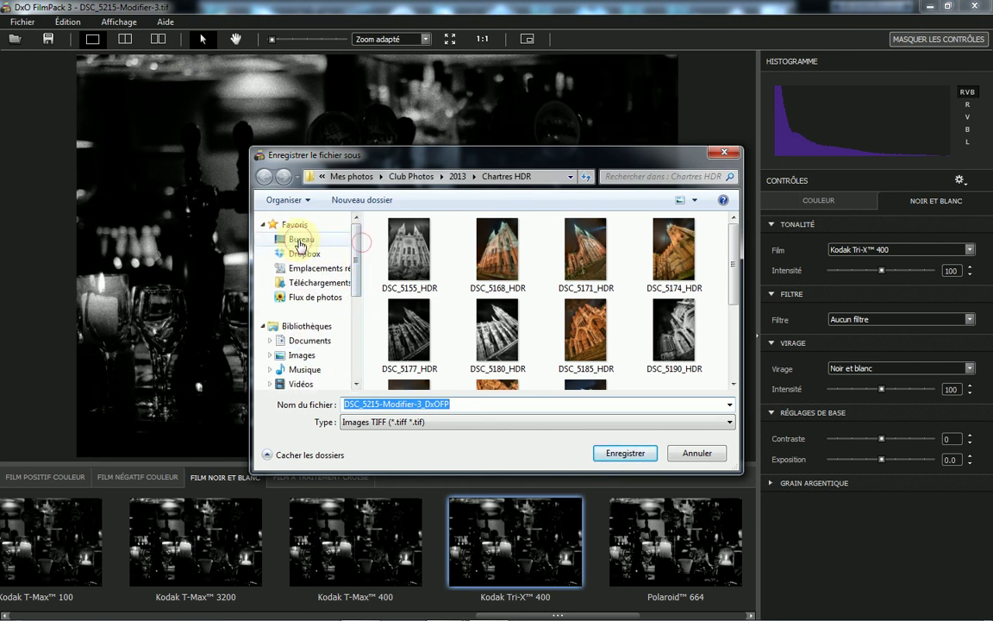
{"action": "left_click", "coordinate": [302, 238]}
{"action": "left_click", "coordinate": [626, 455]}
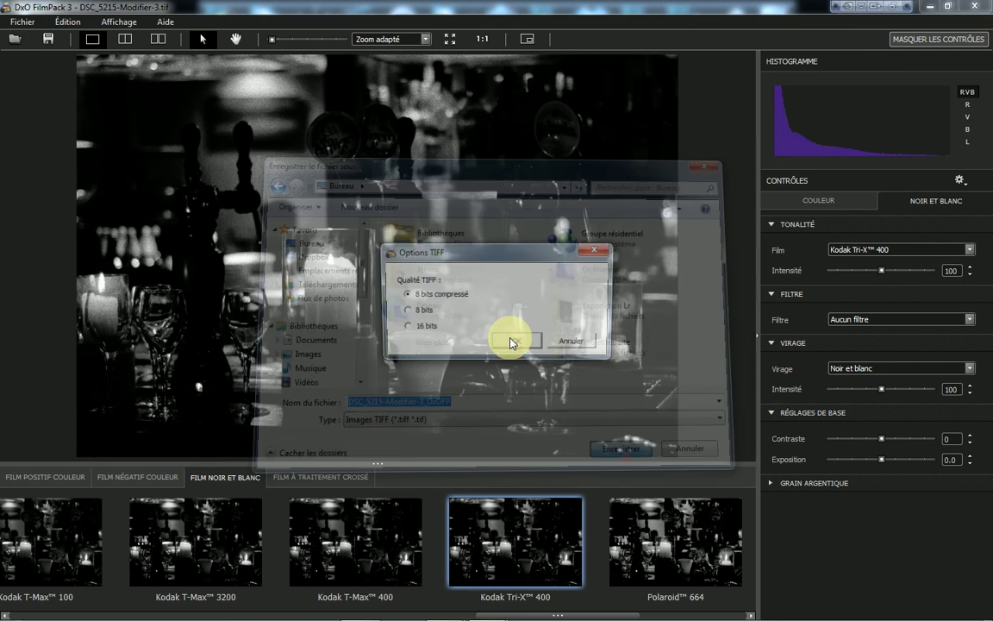
{"action": "left_click", "coordinate": [522, 343]}
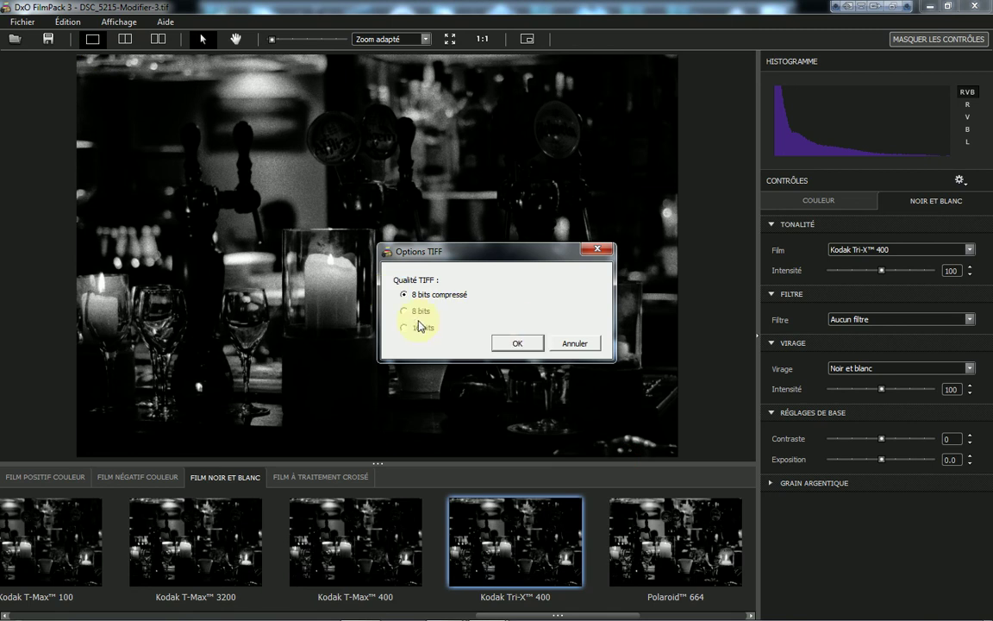
{"action": "left_click", "coordinate": [503, 343]}
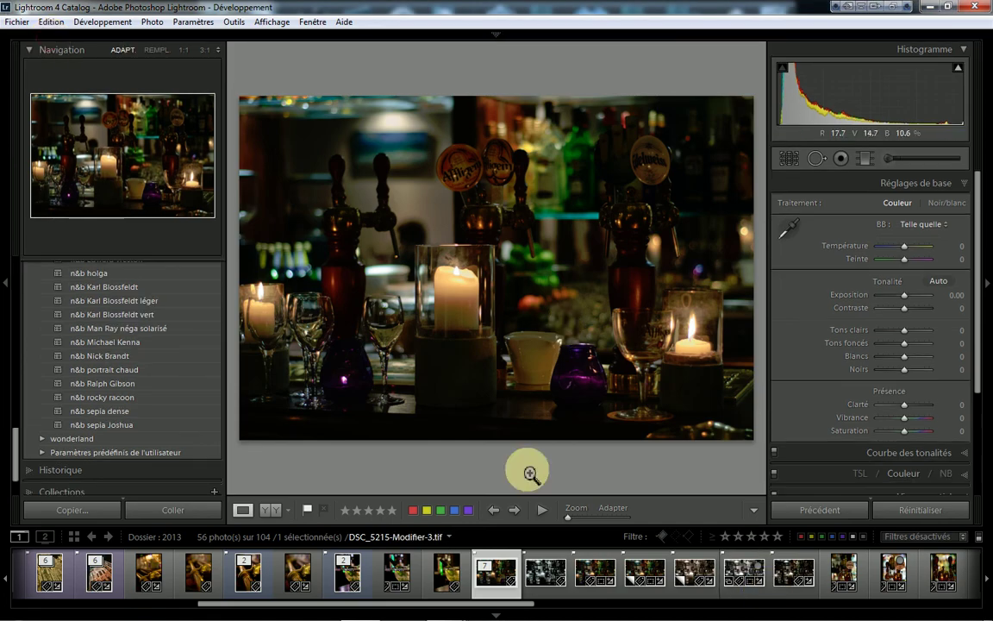
Reopen DSC_5215-Modifier-3.tif from Lightroom in DxO FilmPack 3, choosing to edit the original file
{"action": "right_click", "coordinate": [491, 582]}
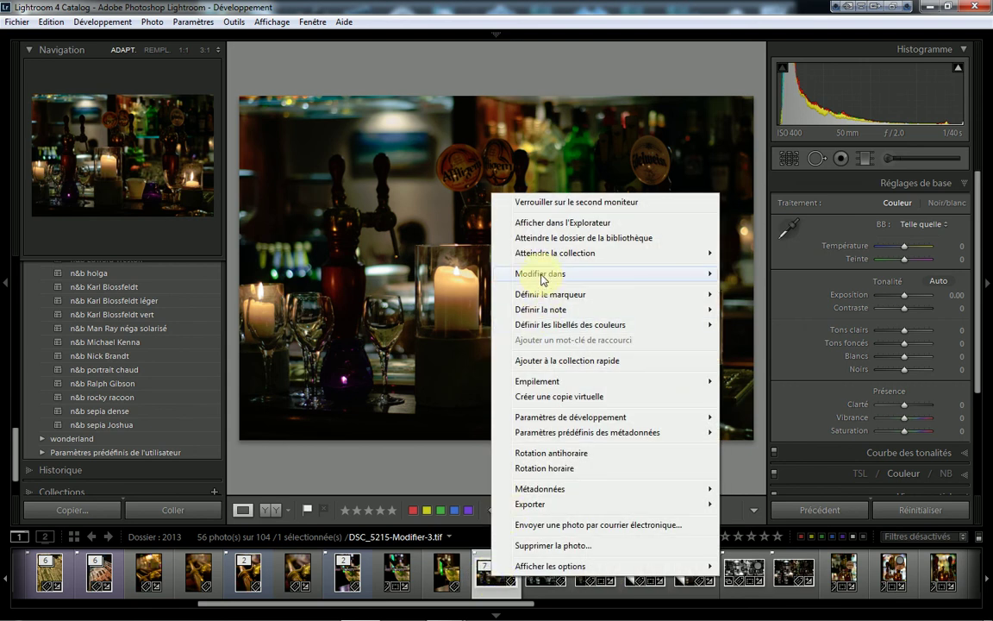
{"action": "mouse_move", "coordinate": [543, 276]}
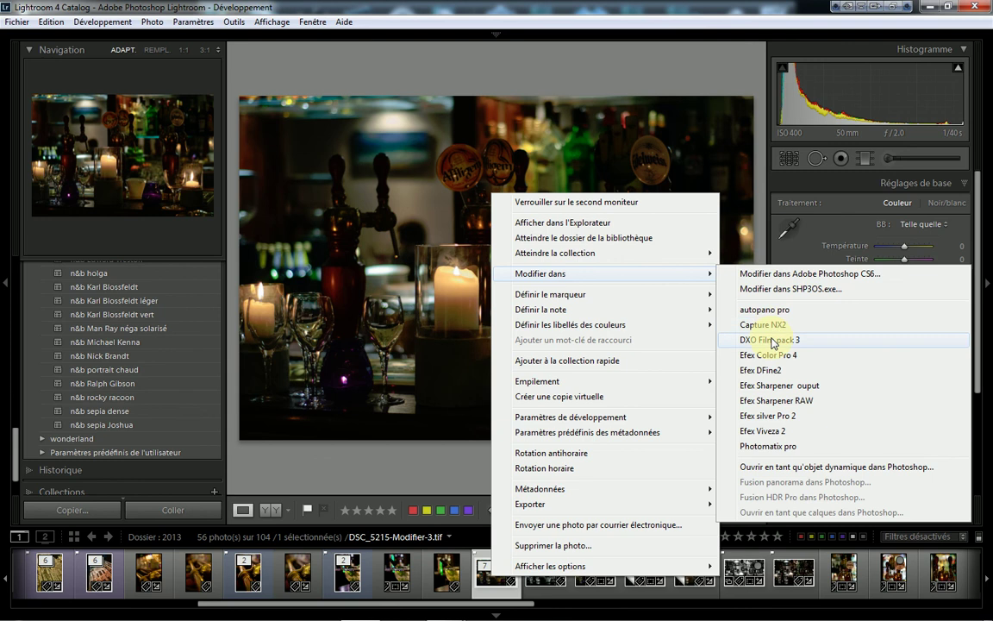
{"action": "left_click", "coordinate": [770, 343]}
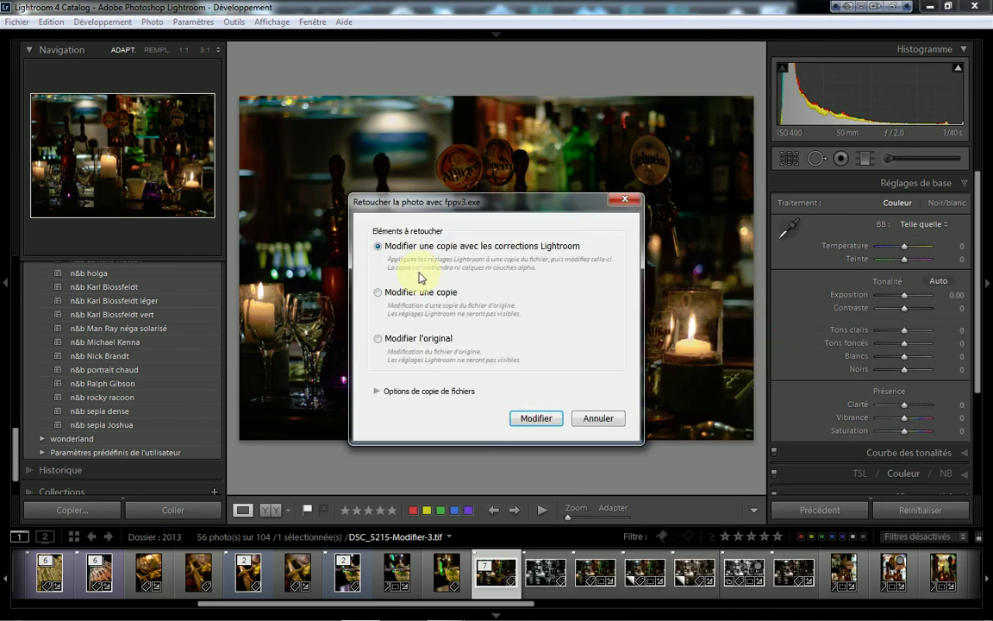
{"action": "left_click", "coordinate": [377, 338]}
{"action": "left_click", "coordinate": [525, 417]}
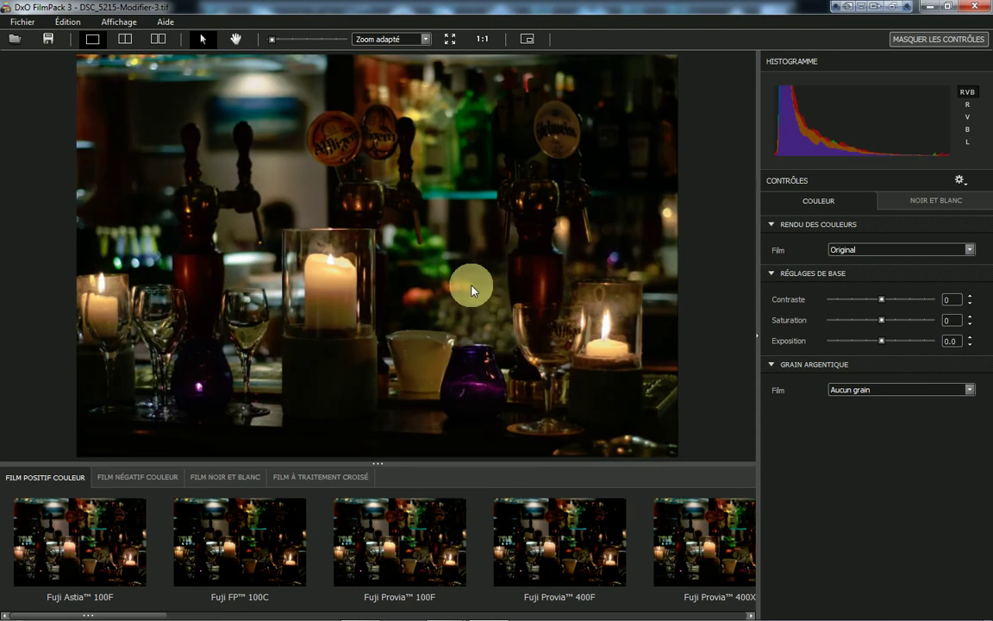
Try the filtered Kodak HIE film, then apply the black-and-white film Kodak HIE (High Speed Infrared)
{"action": "left_click", "coordinate": [223, 477]}
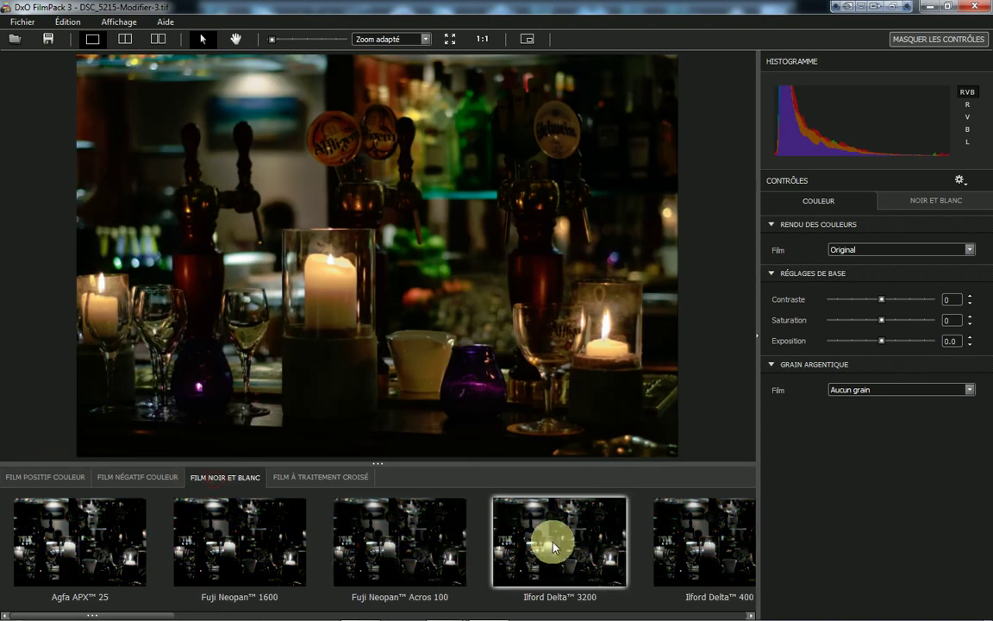
{"action": "left_click_drag", "start_coordinate": [170, 614], "coordinate": [503, 617]}
{"action": "left_click", "coordinate": [492, 562]}
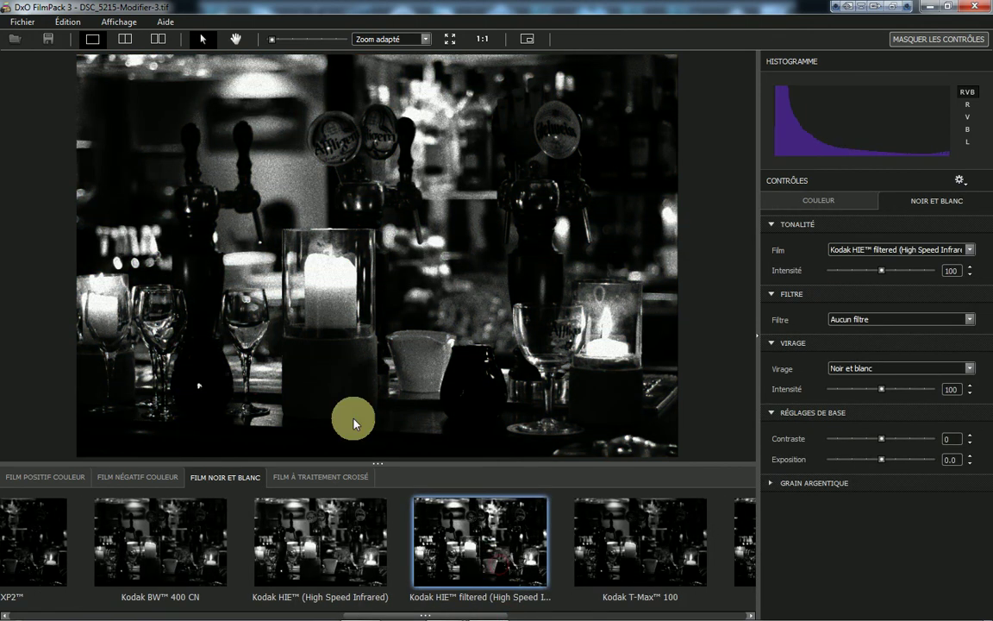
{"action": "left_click", "coordinate": [322, 560]}
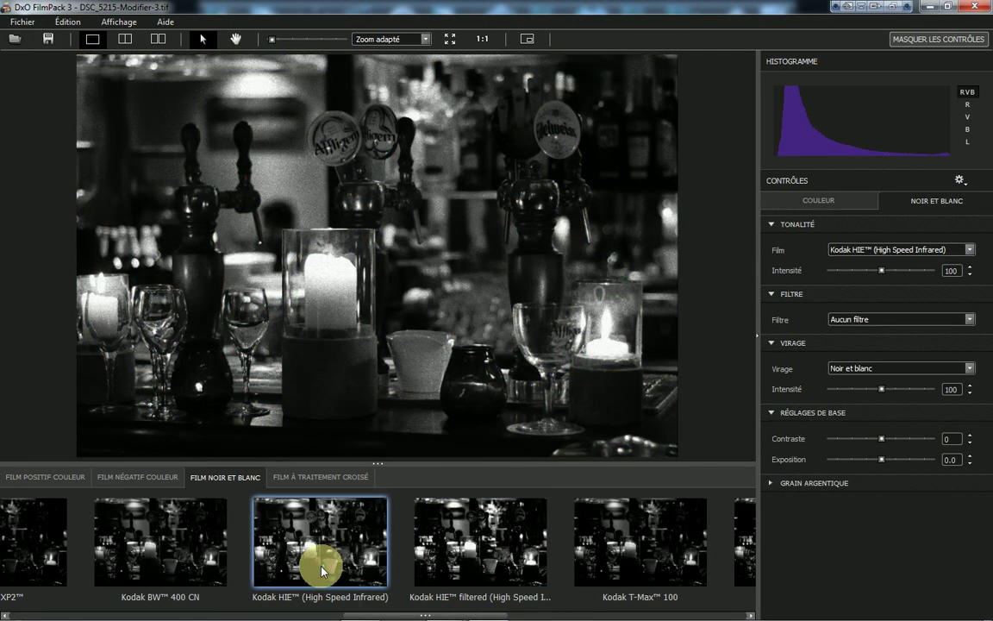
Cancel saving DSC_5215-Modifier-3_DxOFP and close FilmPack without keeping the changes
{"action": "left_click", "coordinate": [49, 41]}
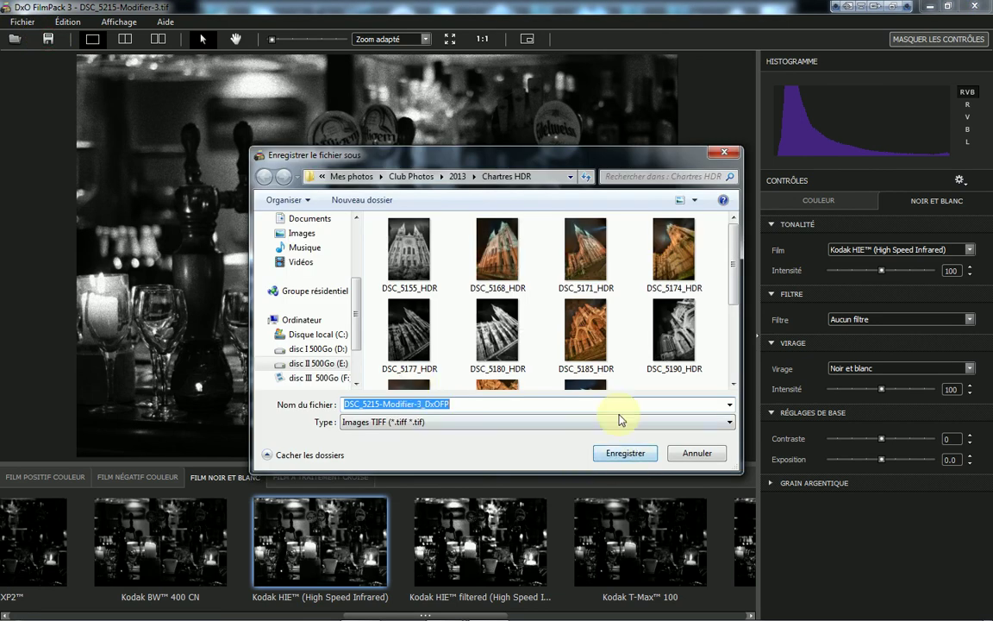
{"action": "left_click", "coordinate": [696, 452]}
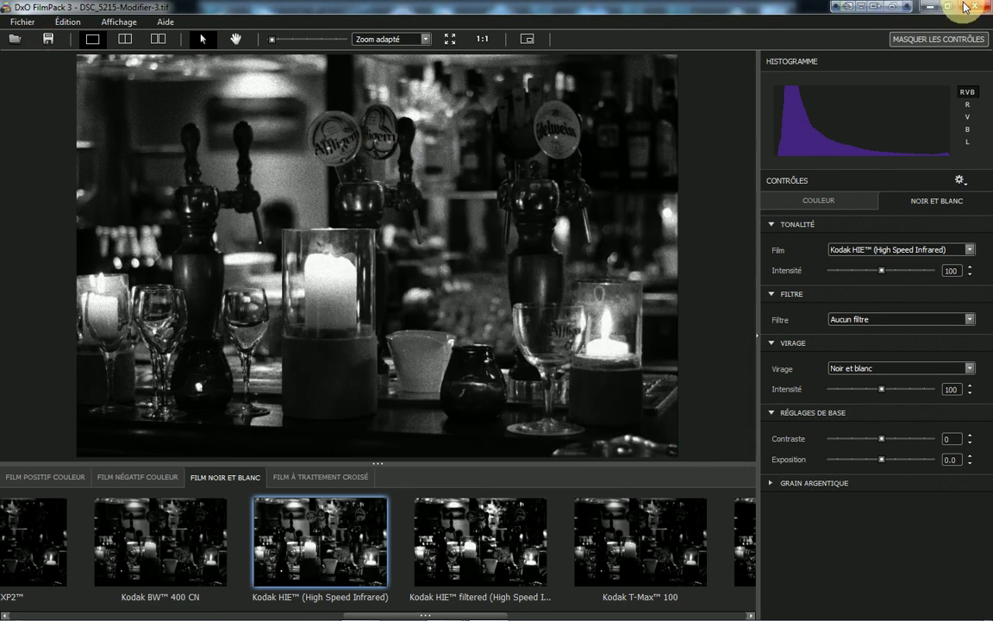
{"action": "left_click", "coordinate": [967, 7]}
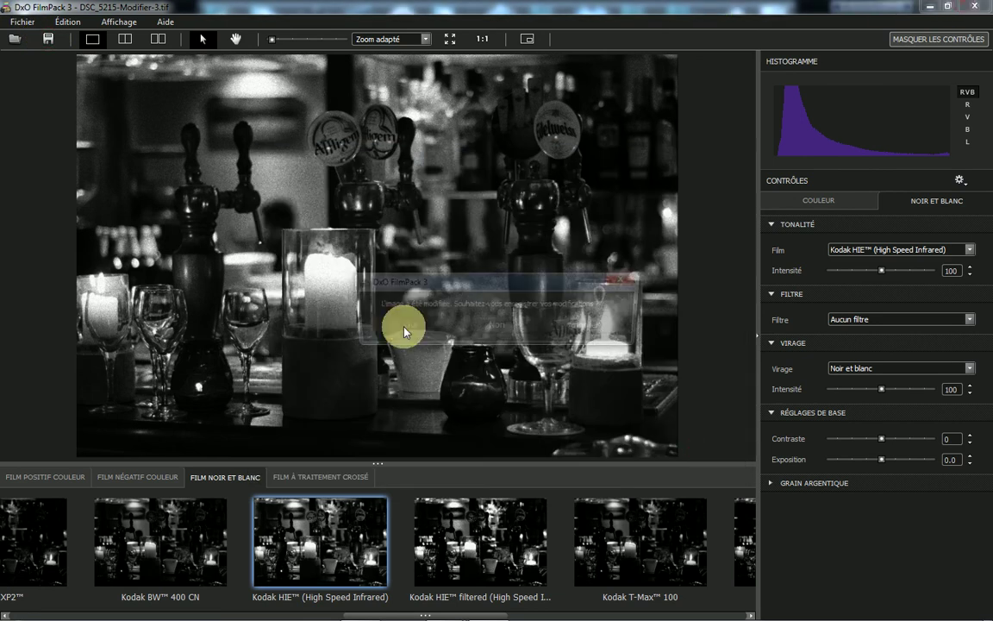
{"action": "left_click", "coordinate": [507, 333]}
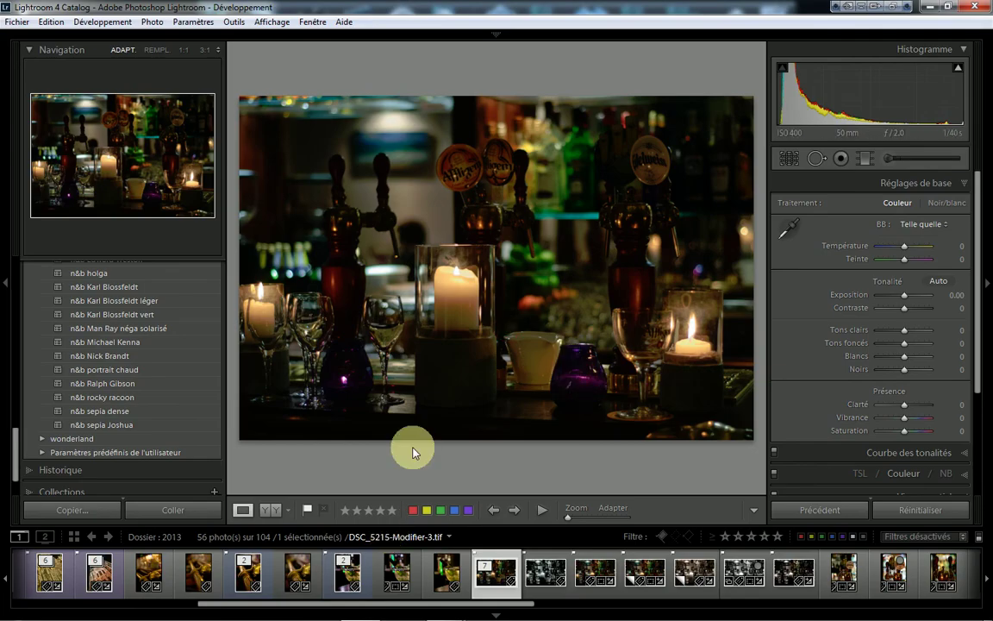
Hide the left-hand panels and select the three black-and-white versions of DSC_5215 together in the filmstrip
{"action": "left_click", "coordinate": [7, 283]}
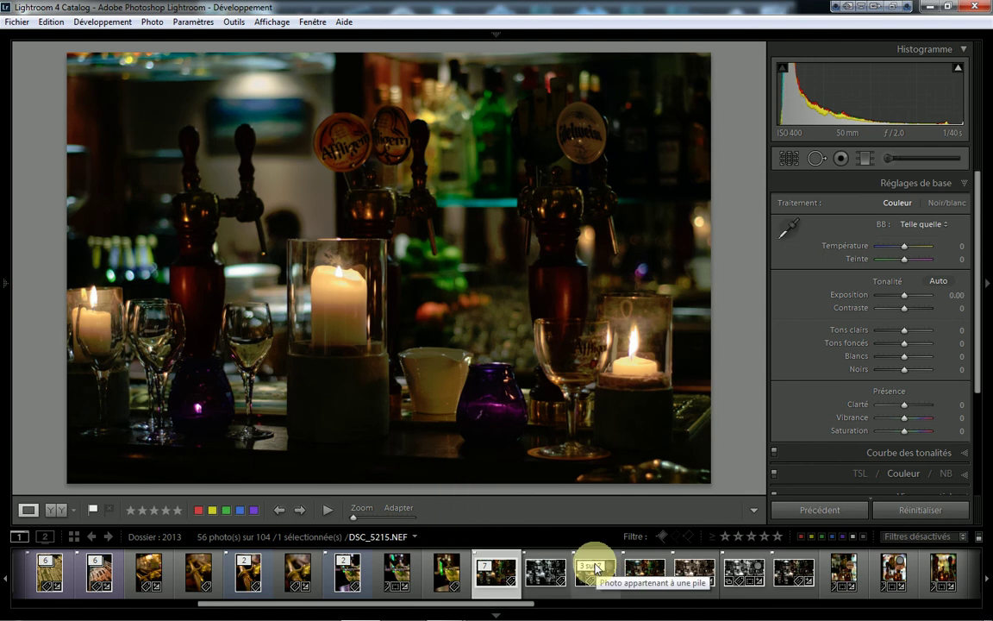
{"action": "left_click", "coordinate": [536, 576]}
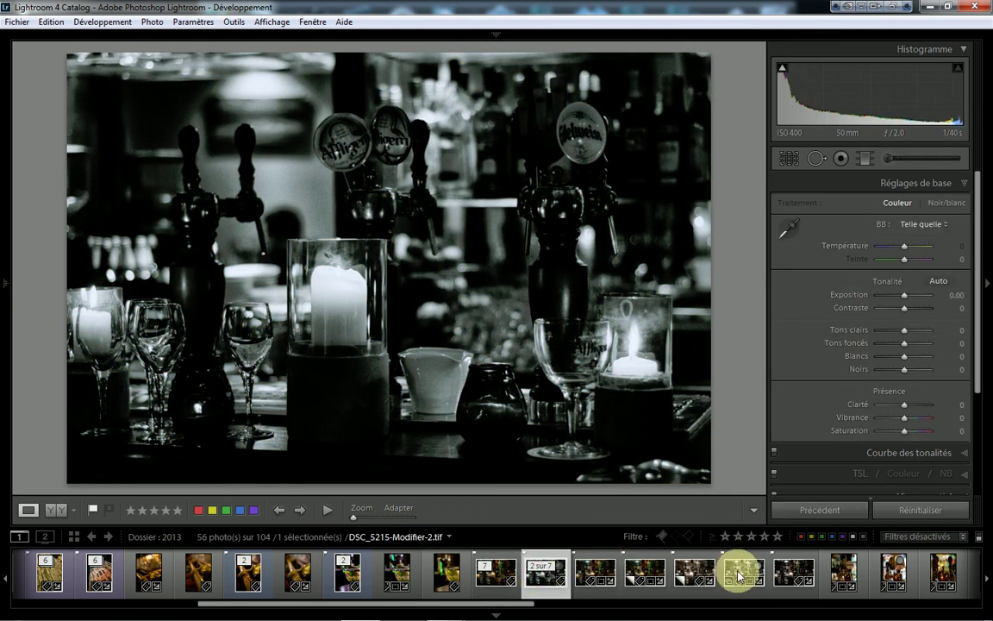
{"action": "left_click", "coordinate": [694, 575], "text": "ctrl"}
{"action": "left_click", "coordinate": [739, 570]}
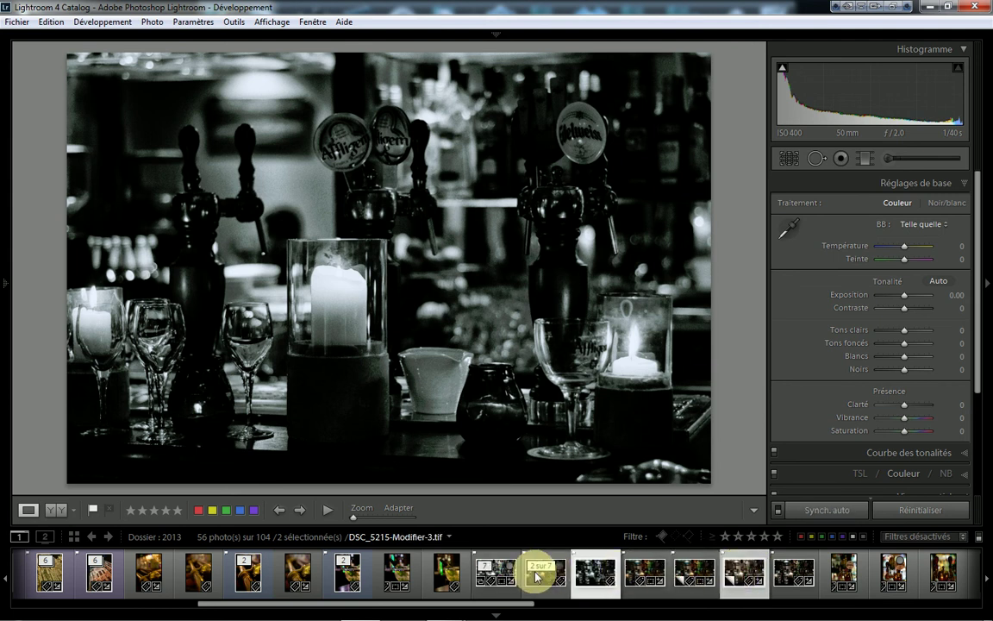
{"action": "key", "text": "ctrl"}
{"action": "left_click", "coordinate": [489, 579], "text": "ctrl"}
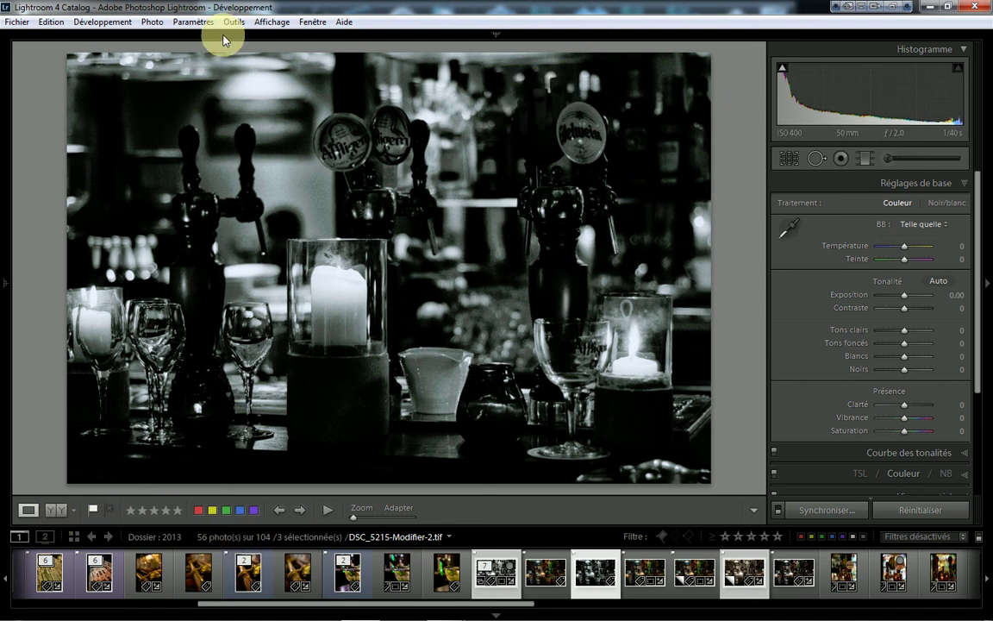
Display the three selected versions together in the Library module's Survey view, with both side panels hidden
{"action": "mouse_move", "coordinate": [223, 36]}
{"action": "left_click", "coordinate": [734, 62]}
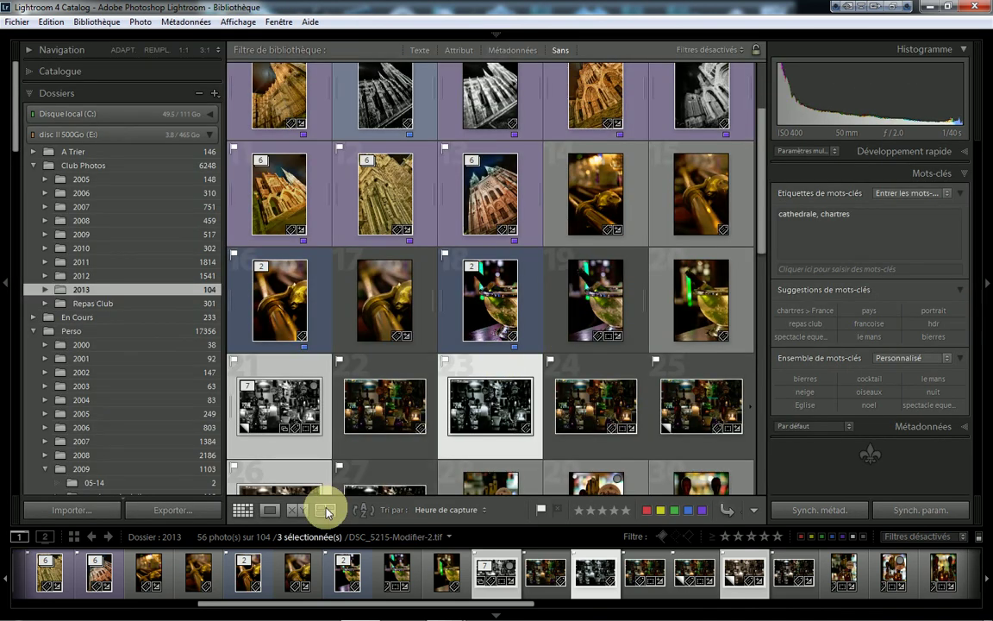
{"action": "left_click", "coordinate": [325, 510]}
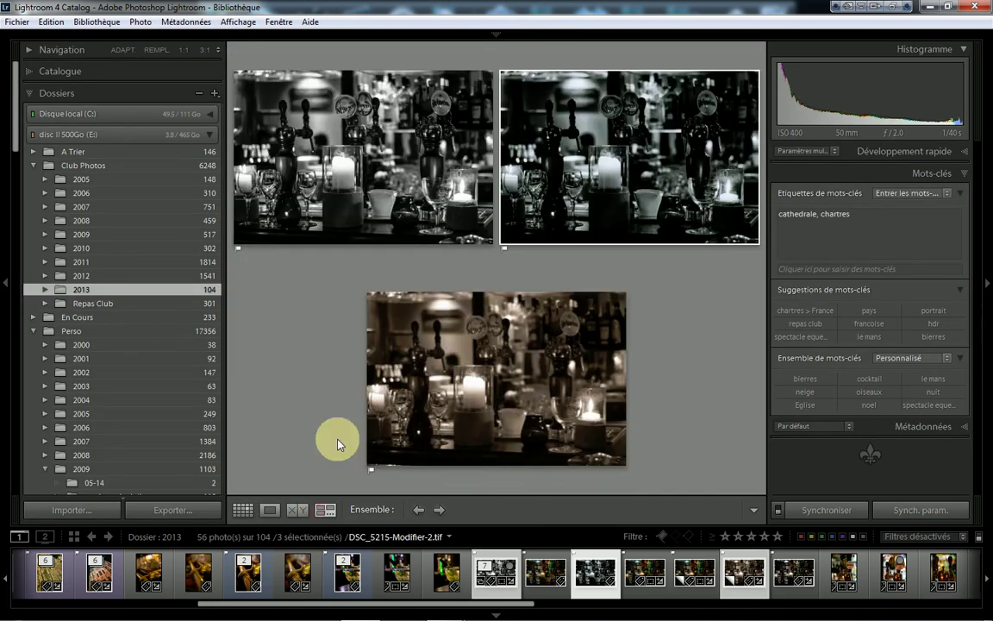
{"action": "left_click", "coordinate": [5, 282]}
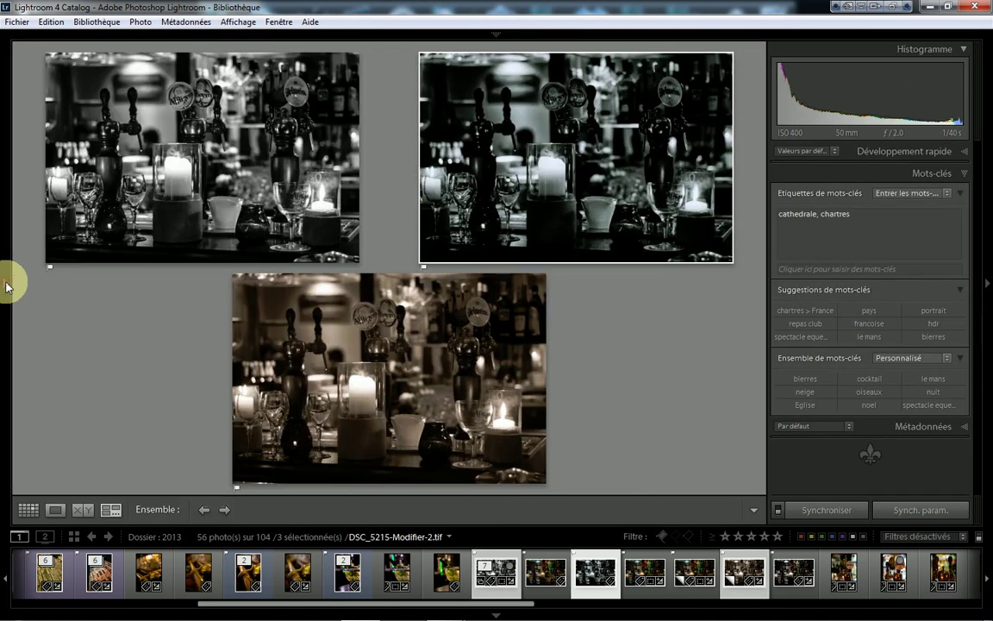
{"action": "left_click", "coordinate": [983, 282]}
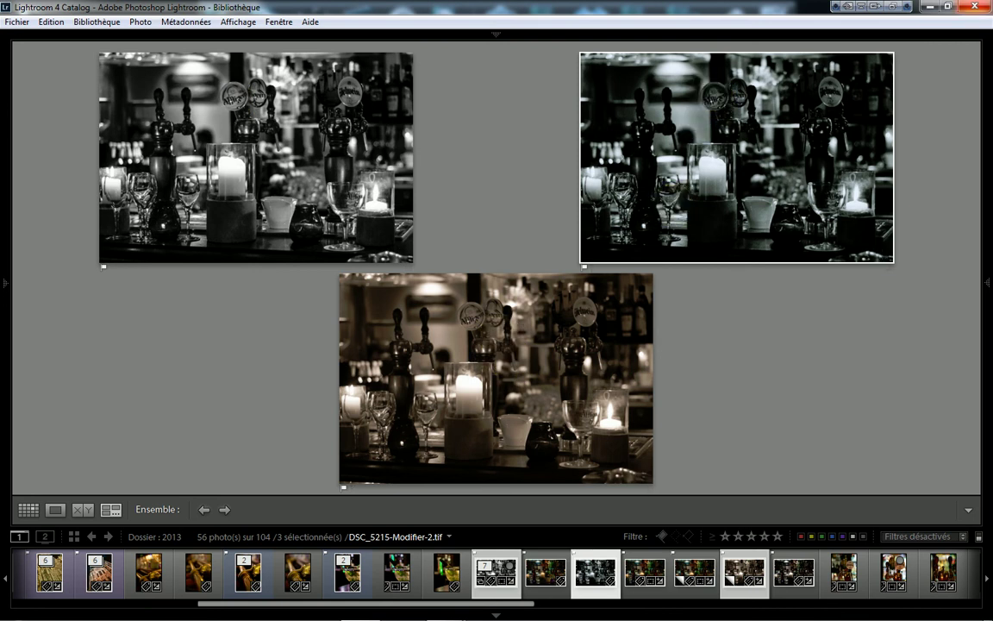
Restore Lightroom to a smaller window to reach the desktop, and view the exported DSC_5215-Modifier-3_DxOFP.tif in Picasa Photo Viewer before closing it
{"action": "left_click", "coordinate": [947, 6]}
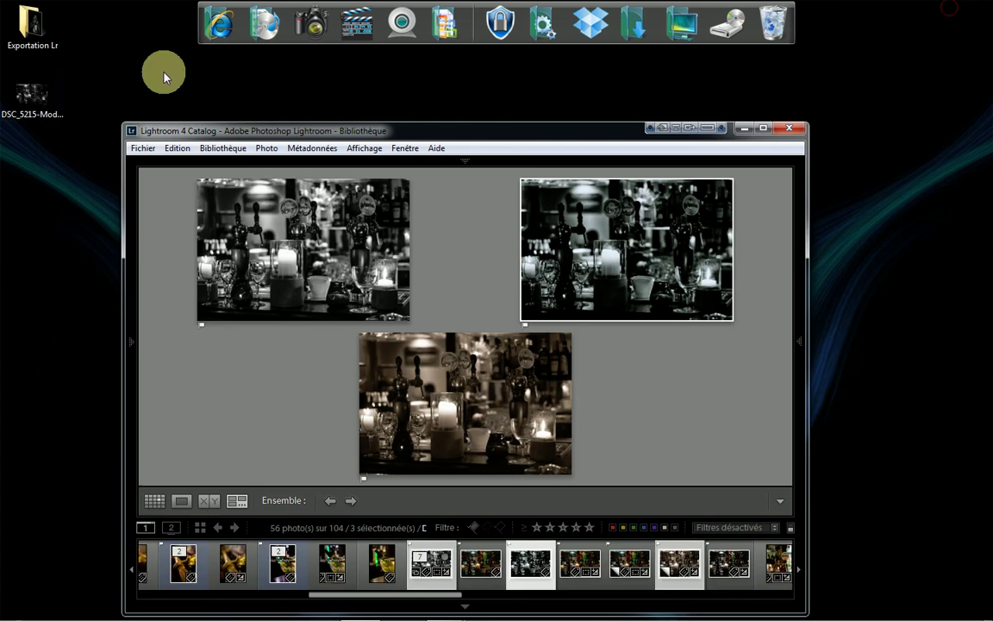
{"action": "double_click", "coordinate": [19, 93]}
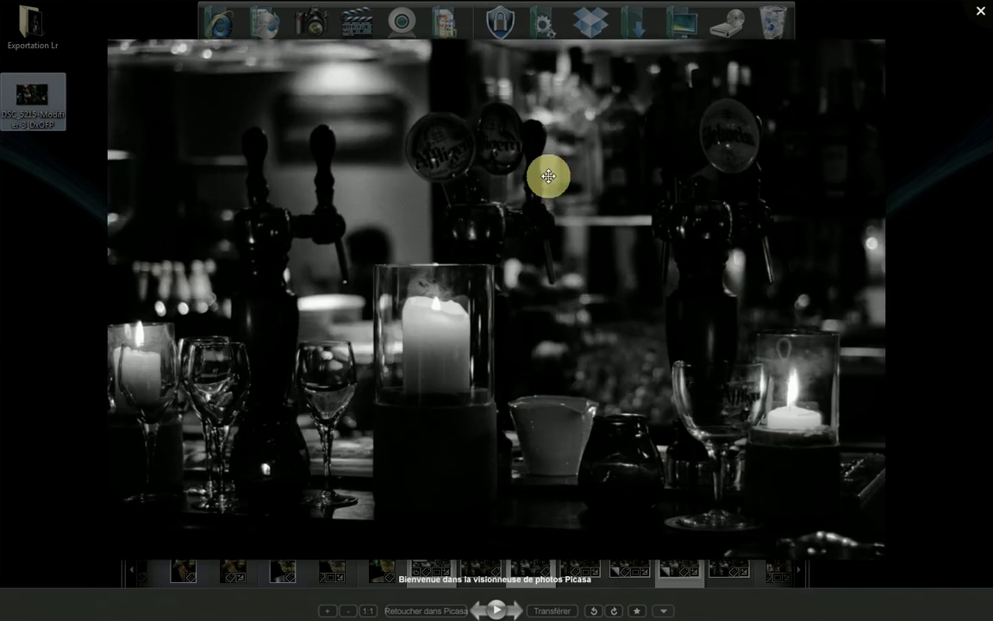
{"action": "left_click", "coordinate": [981, 11]}
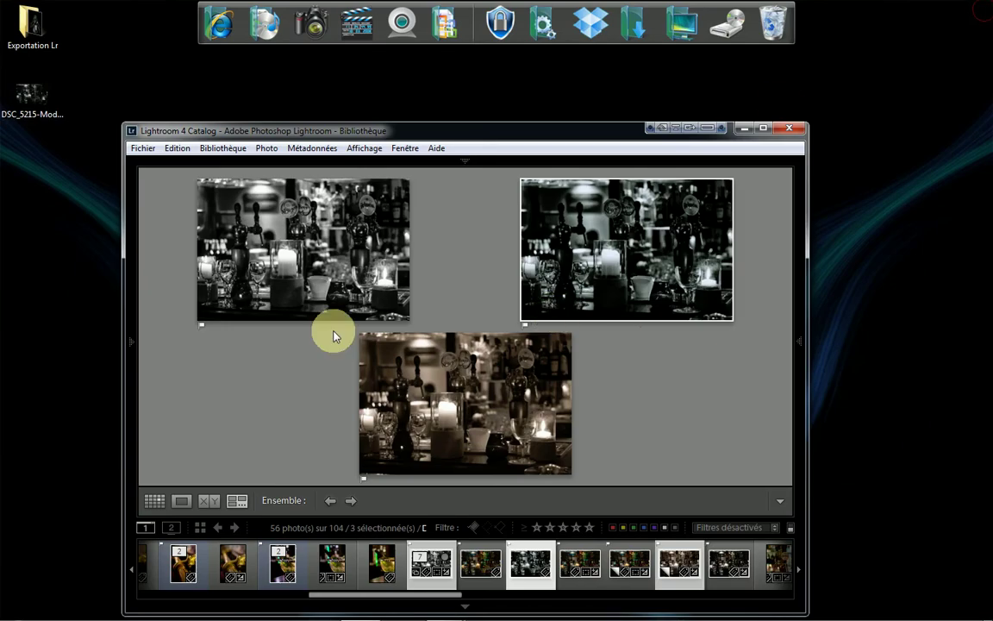
Reopen DSC_5215-Modifier-3_DxOFP.tif in a reduced Picasa Photo Viewer window beside the three Lightroom versions, compare them, and close the viewer
{"action": "left_click", "coordinate": [41, 98]}
{"action": "double_click", "coordinate": [41, 98]}
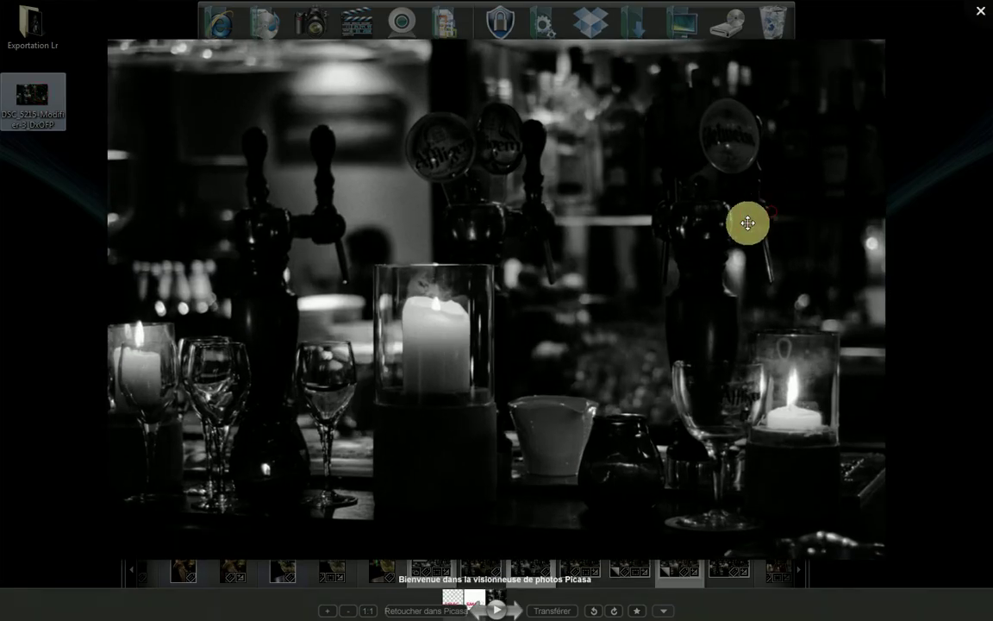
{"action": "left_click_drag", "start_coordinate": [747, 224], "coordinate": [629, 241]}
{"action": "left_click", "coordinate": [829, 14]}
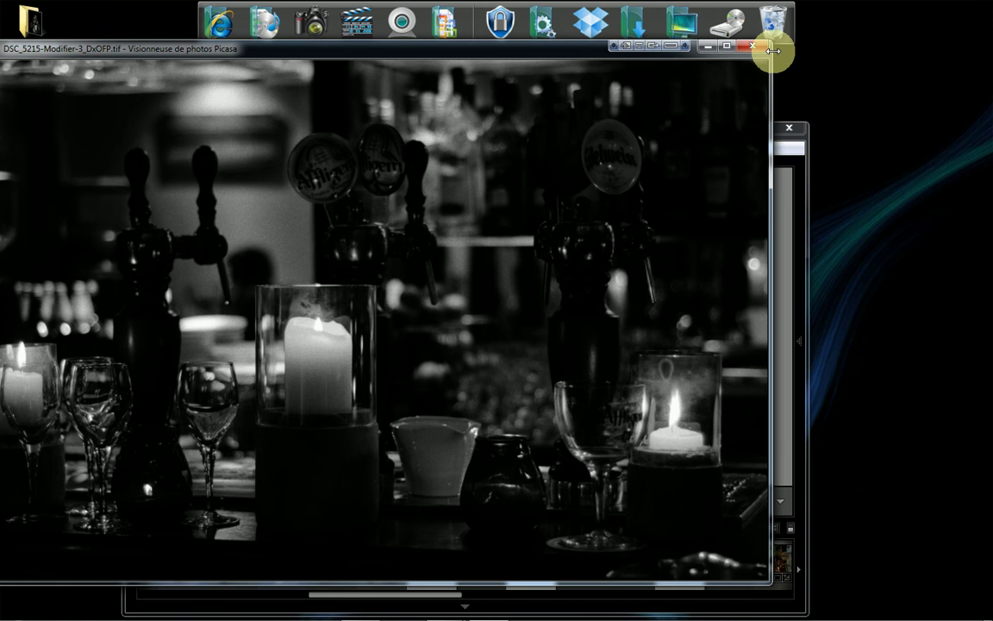
{"action": "left_click_drag", "start_coordinate": [772, 50], "coordinate": [347, 115]}
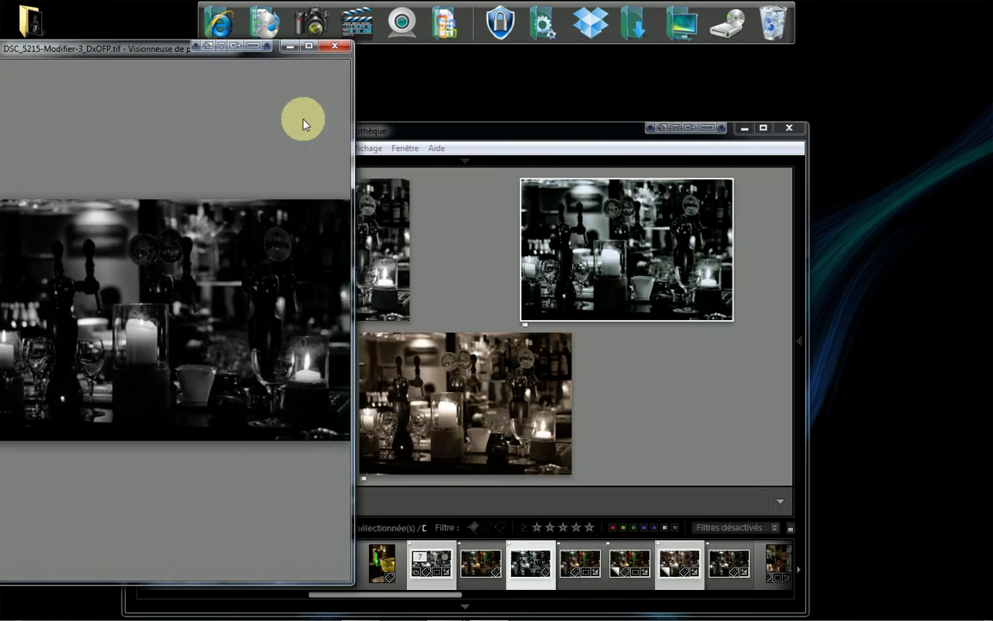
{"action": "left_click_drag", "start_coordinate": [139, 40], "coordinate": [767, 336]}
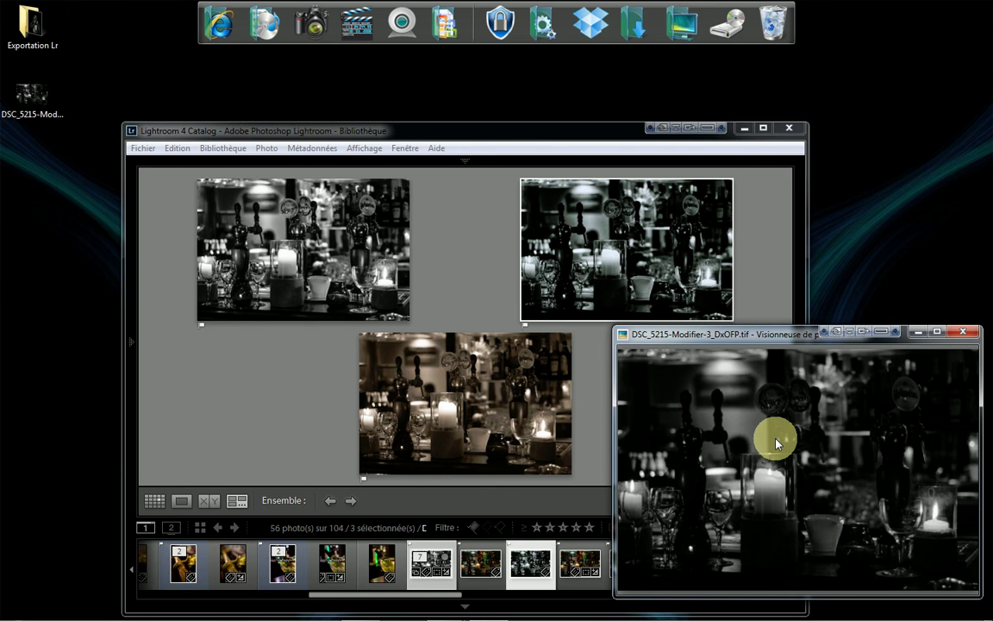
{"action": "left_click", "coordinate": [962, 330]}
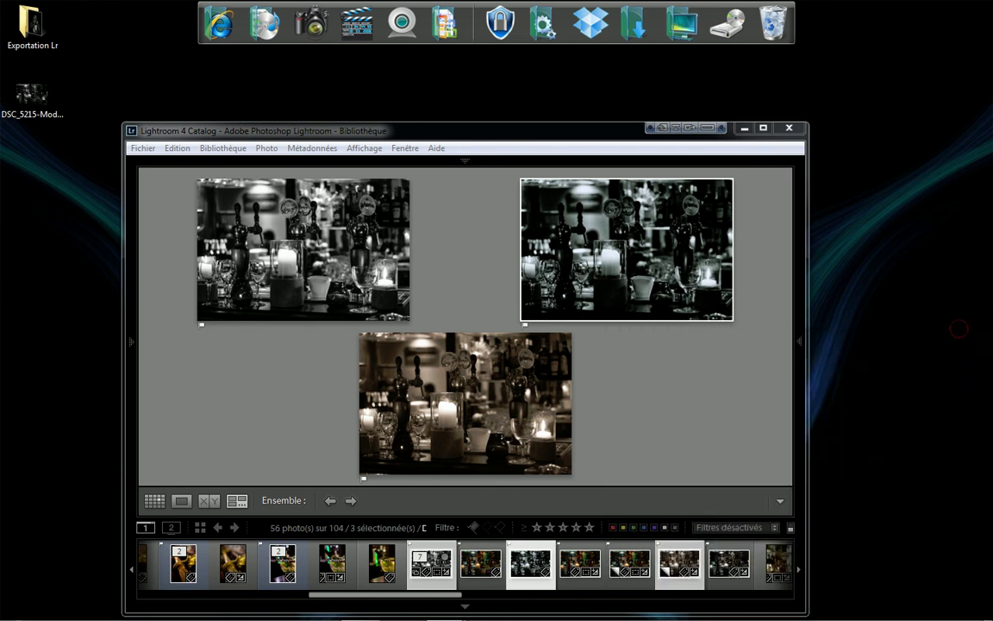